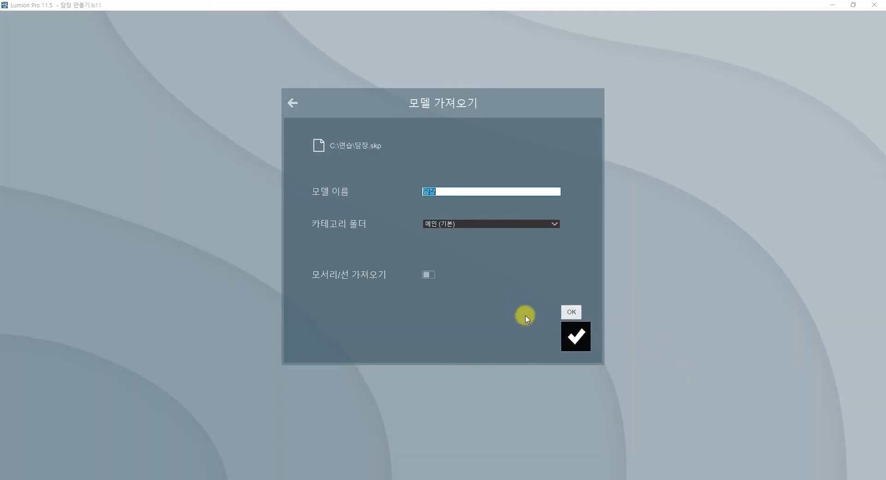
Import 담장.skp under the name 담장 with edge/line import switched on and place the model on the grass.
{"action": "left_click", "coordinate": [421, 192]}
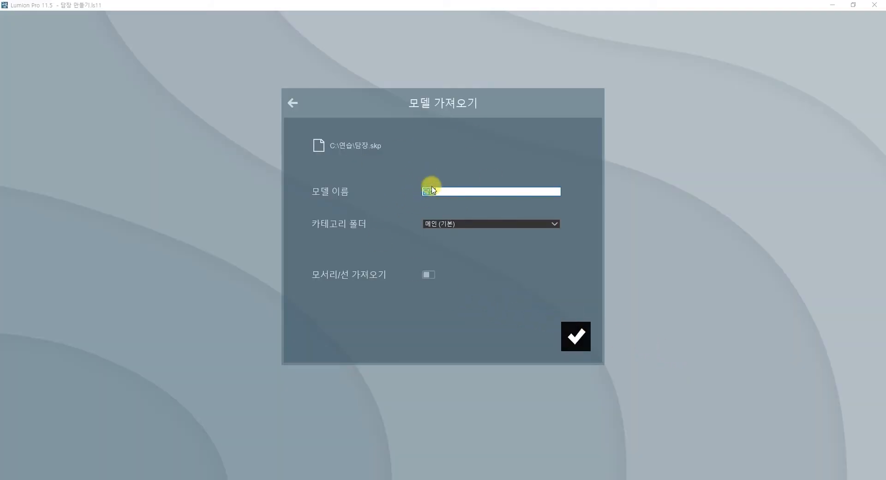
{"action": "left_click", "coordinate": [426, 275]}
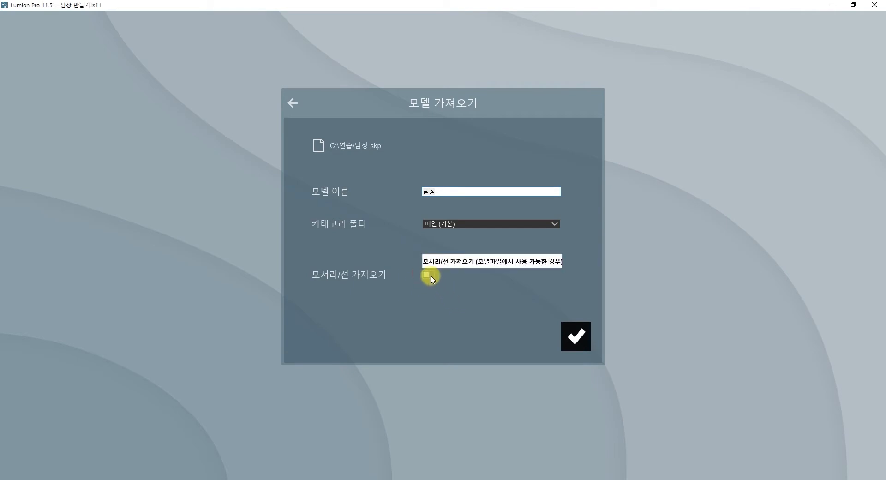
{"action": "left_click", "coordinate": [573, 346]}
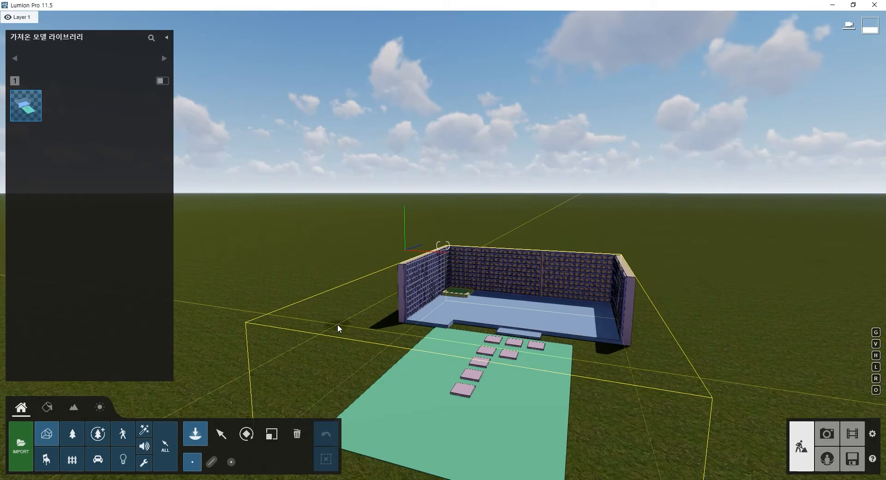
{"action": "left_click", "coordinate": [317, 310]}
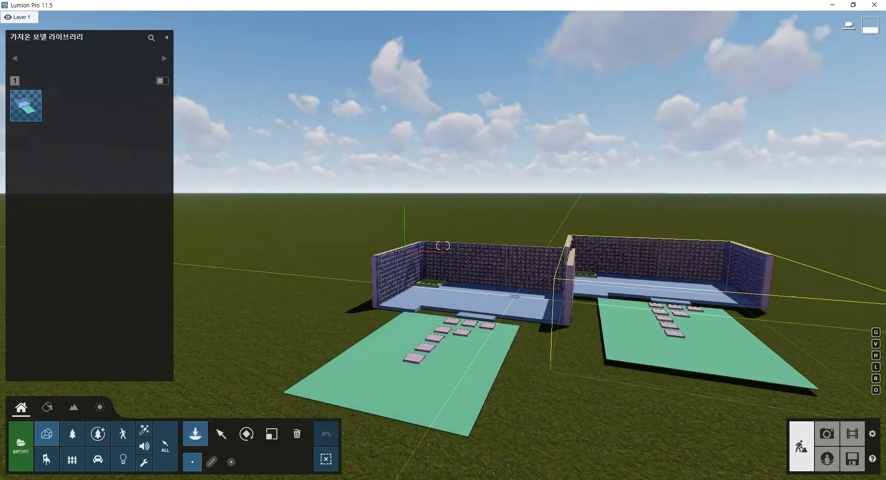
Select the placed fence model and examine the end, top edge and lattice of its side wall from several viewpoints.
{"action": "left_click", "coordinate": [221, 434]}
{"action": "left_click", "coordinate": [391, 287]}
{"action": "scroll", "coordinate": [397, 277], "scroll_direction": "up", "scroll_amount": 6}
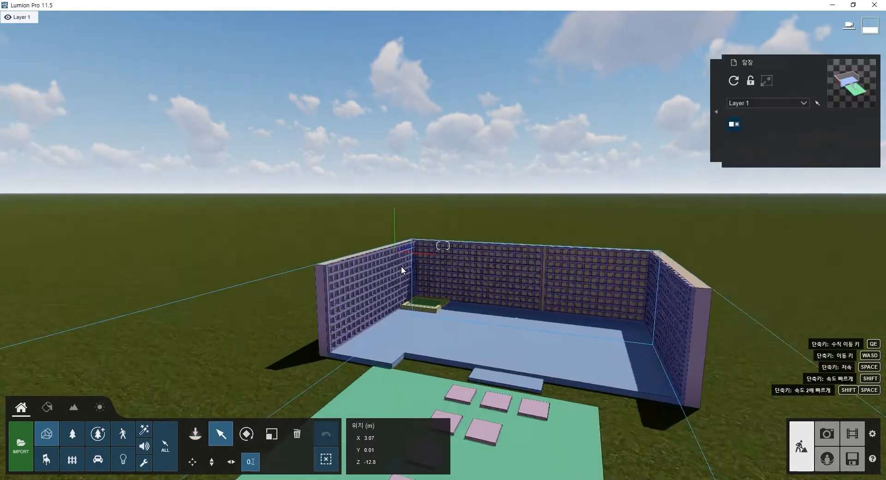
{"action": "scroll", "coordinate": [230, 282], "scroll_direction": "down", "scroll_amount": 1}
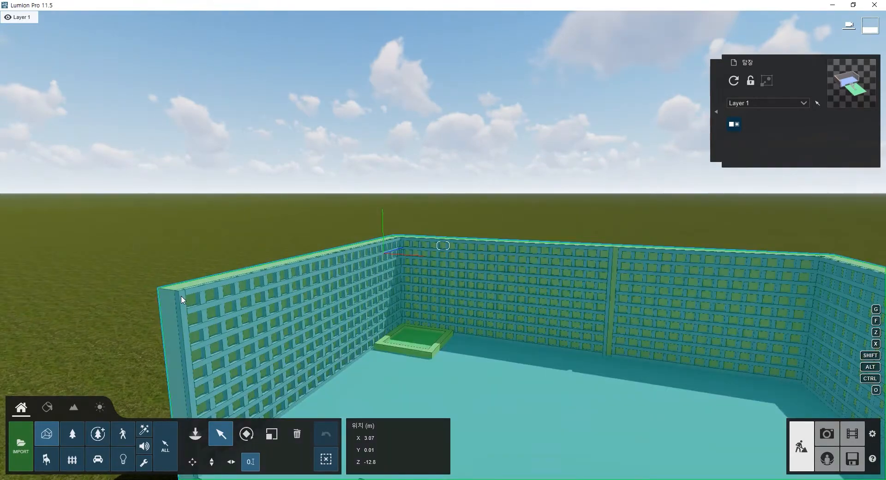
{"action": "scroll", "coordinate": [181, 300], "scroll_direction": "up", "scroll_amount": 2}
{"action": "middle_click_drag", "start_coordinate": [147, 323], "coordinate": [308, 339]}
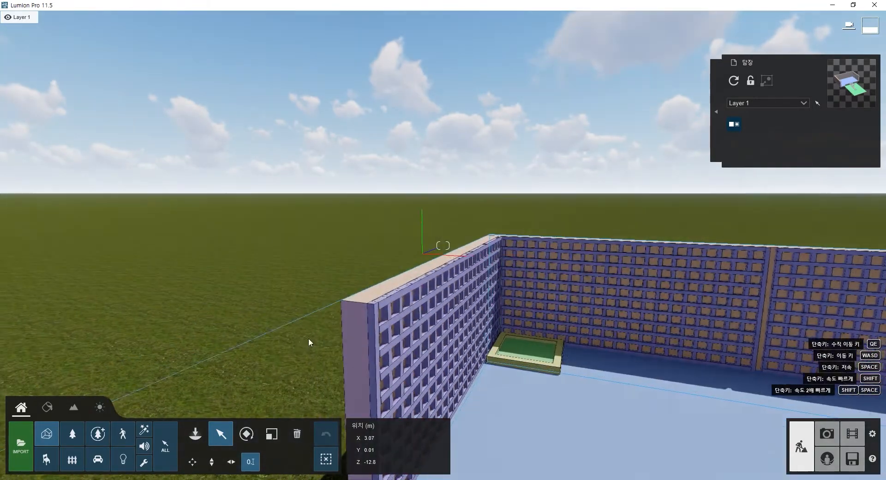
{"action": "scroll", "coordinate": [379, 308], "scroll_direction": "up", "scroll_amount": 4}
{"action": "scroll", "coordinate": [382, 327], "scroll_direction": "down", "scroll_amount": 2}
{"action": "key", "text": "s"}
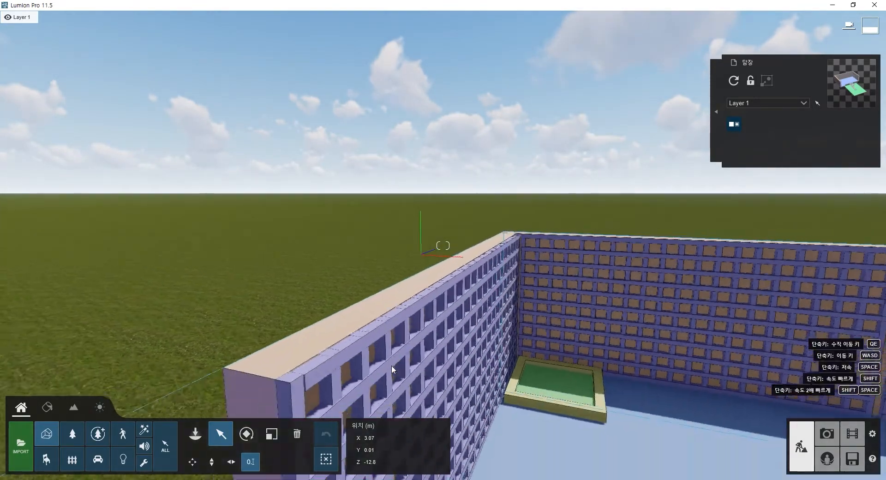
{"action": "key", "text": "a"}
{"action": "key", "text": "d"}
{"action": "key", "text": "w"}
{"action": "key", "text": "a"}
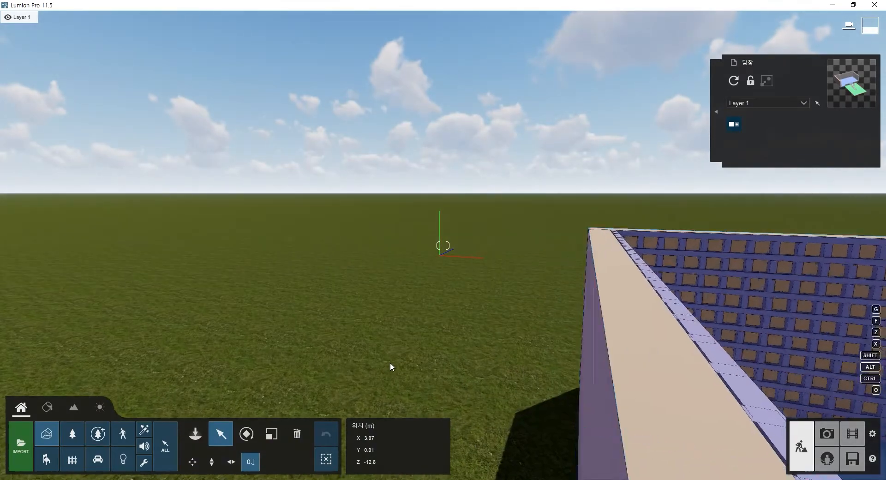
{"action": "key", "text": "s"}
{"action": "key", "text": "d"}
{"action": "key", "text": "a"}
{"action": "key", "text": "s"}
{"action": "key", "text": "d"}
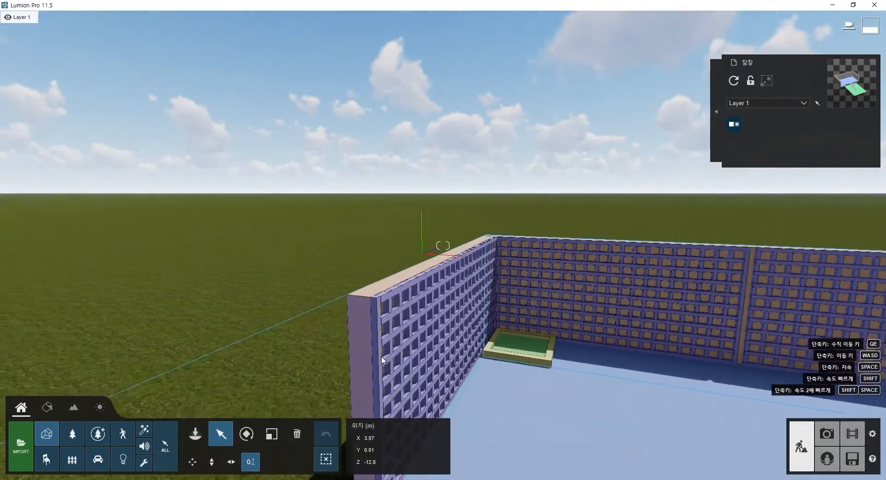
{"action": "key", "text": "a"}
{"action": "key", "text": "s"}
{"action": "key", "text": "d"}
{"action": "key", "text": "a"}
{"action": "key", "text": "w"}
{"action": "key", "text": "d"}
{"action": "key", "text": "a"}
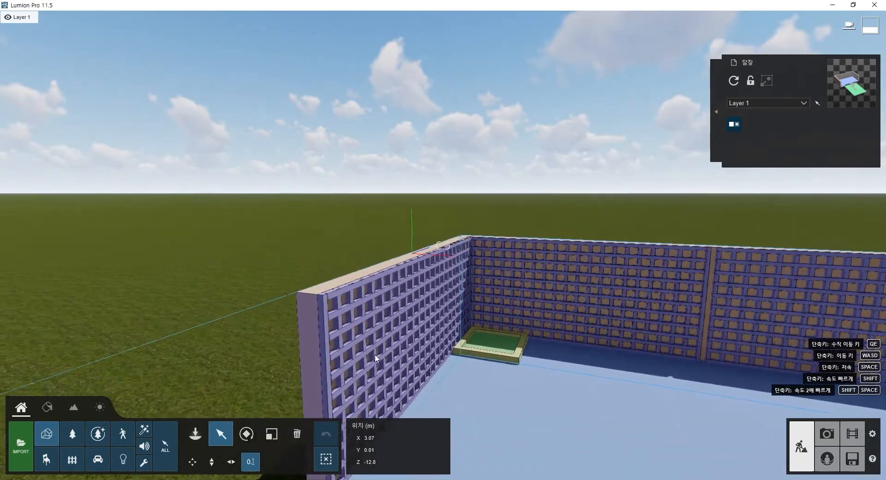
{"action": "key", "text": "d"}
{"action": "key", "text": "q"}
{"action": "key", "text": "e"}
{"action": "key", "text": "a"}
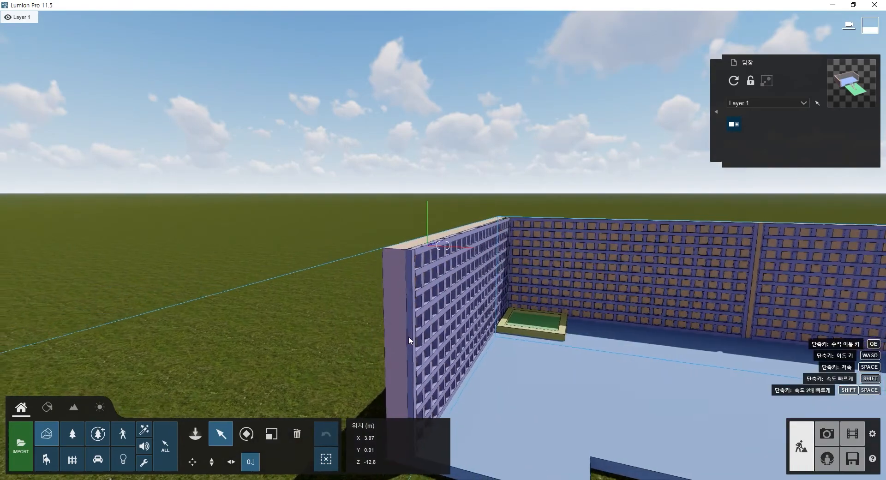
{"action": "key", "text": "w"}
{"action": "key", "text": "w"}
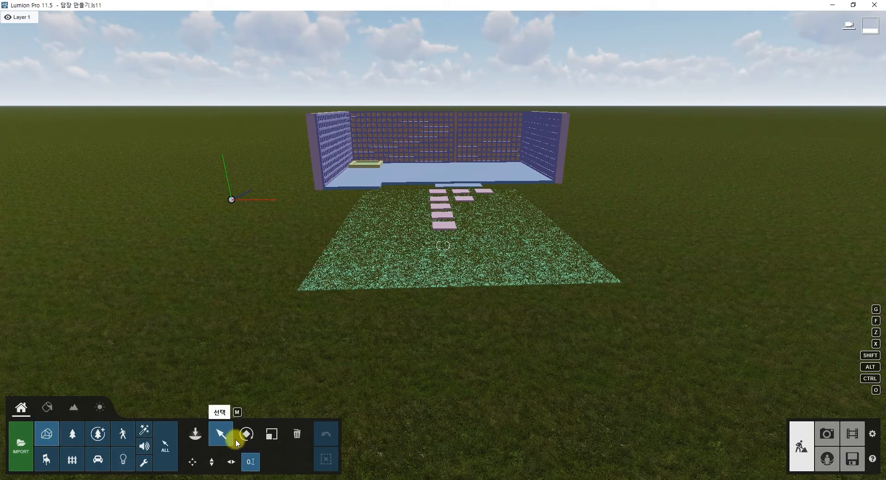
Delete the fence model placed in the scene.
{"action": "left_click", "coordinate": [196, 435]}
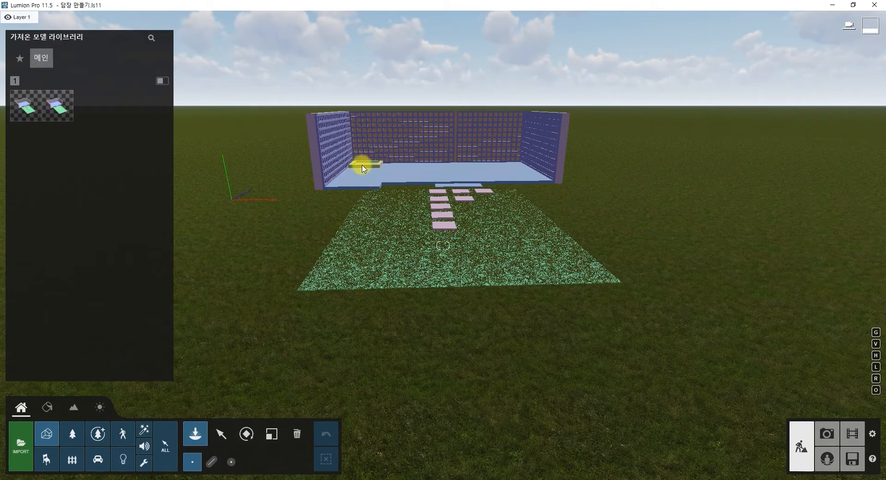
{"action": "mouse_move", "coordinate": [58, 113]}
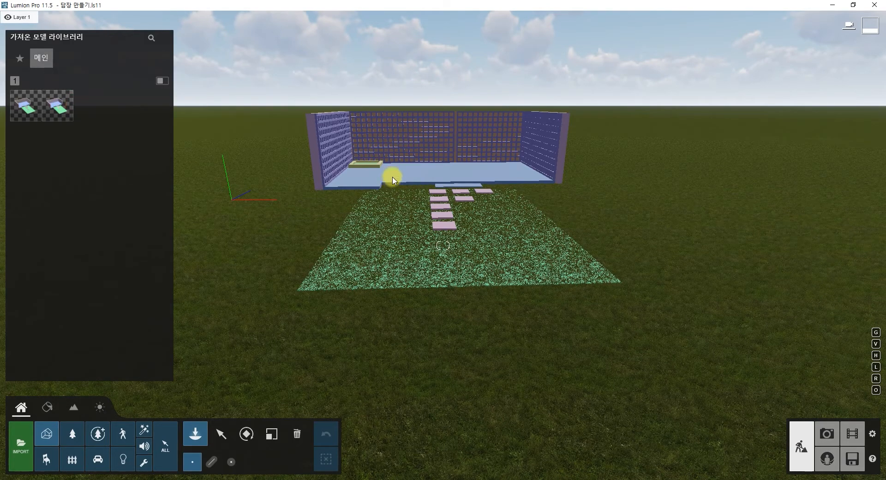
{"action": "left_click", "coordinate": [299, 437]}
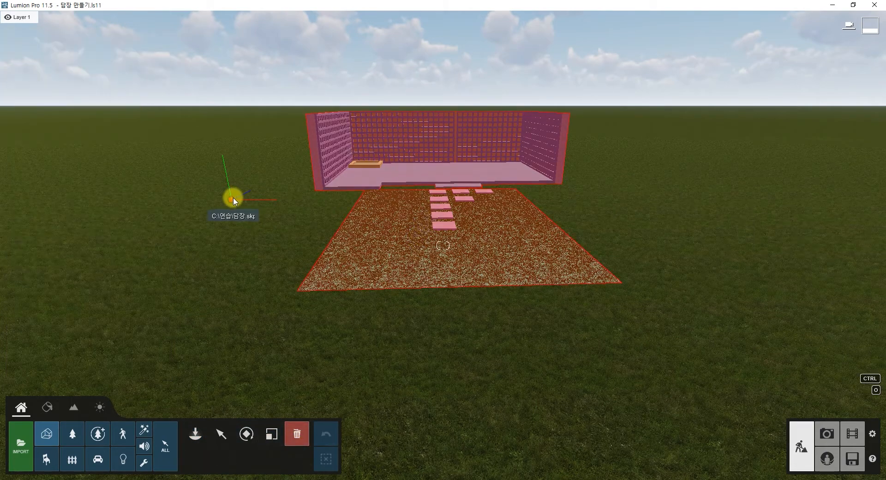
{"action": "left_click", "coordinate": [233, 197]}
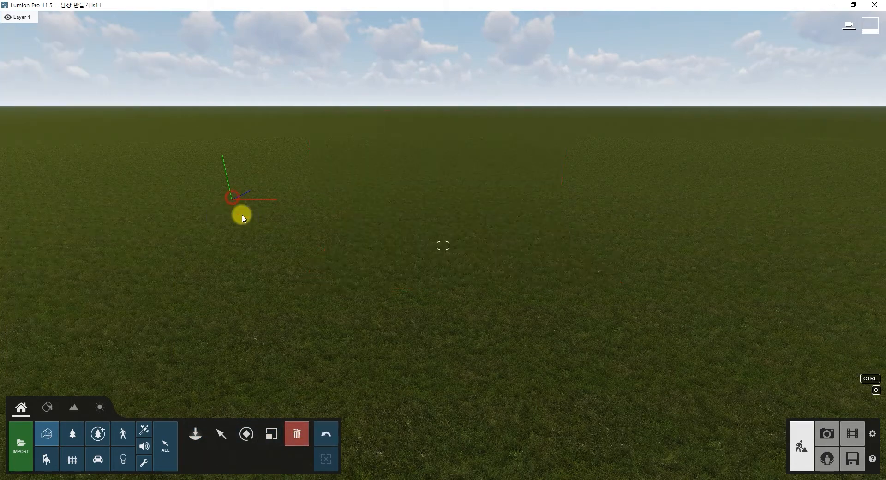
Remove both fence models from the imported model library.
{"action": "left_click", "coordinate": [196, 434]}
{"action": "left_click", "coordinate": [63, 99]}
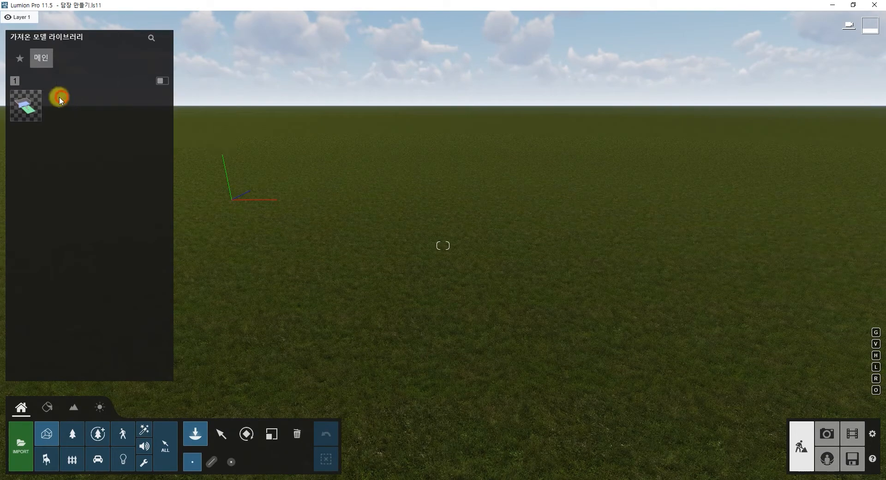
{"action": "left_click", "coordinate": [34, 98]}
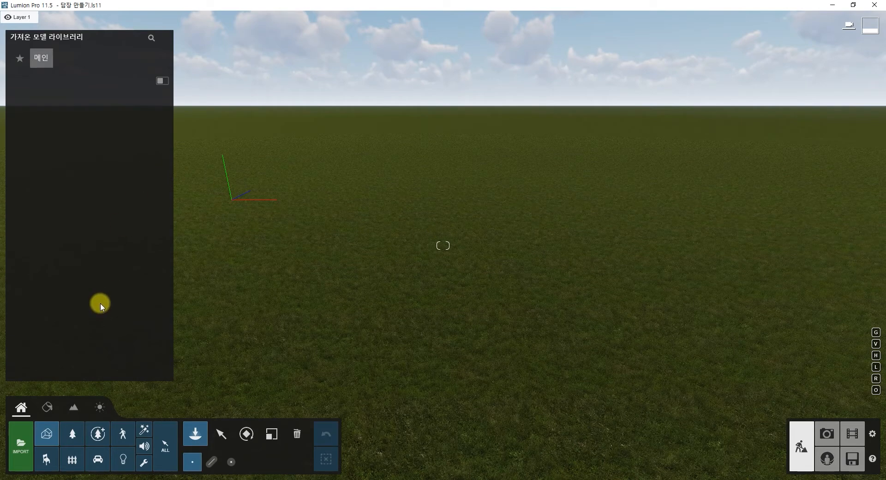
Import 담장.skp again with edge/line import switched off and place the model on the grass.
{"action": "left_click", "coordinate": [22, 454]}
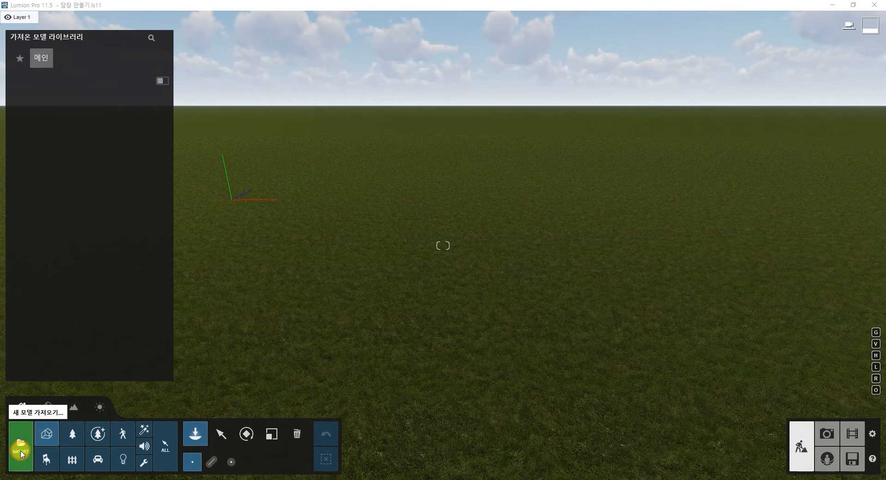
{"action": "left_click", "coordinate": [421, 184]}
{"action": "left_click", "coordinate": [671, 354]}
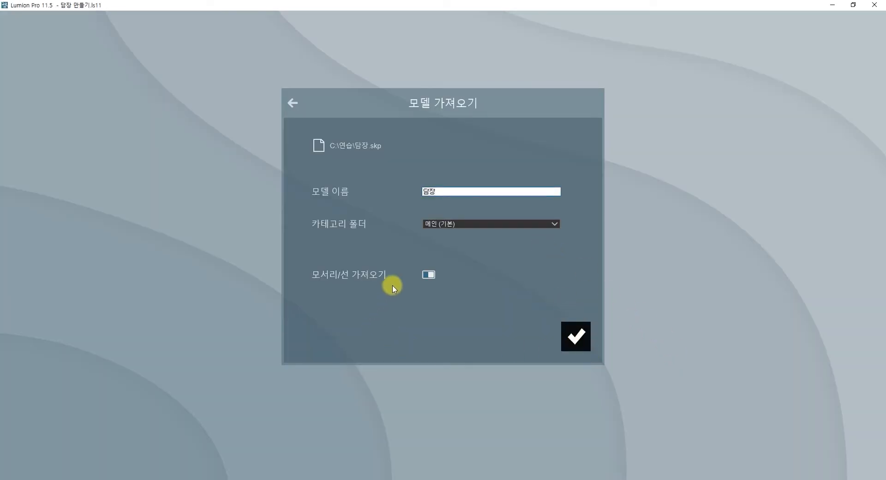
{"action": "left_click", "coordinate": [428, 275]}
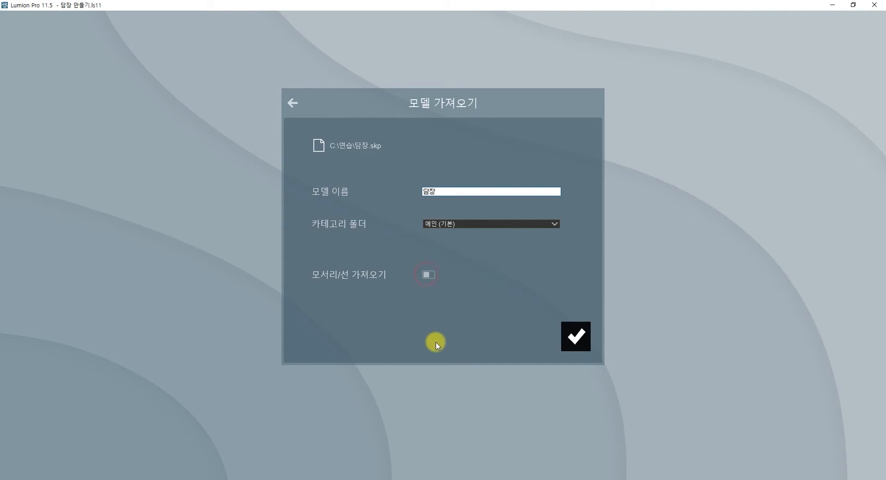
{"action": "left_click", "coordinate": [577, 337]}
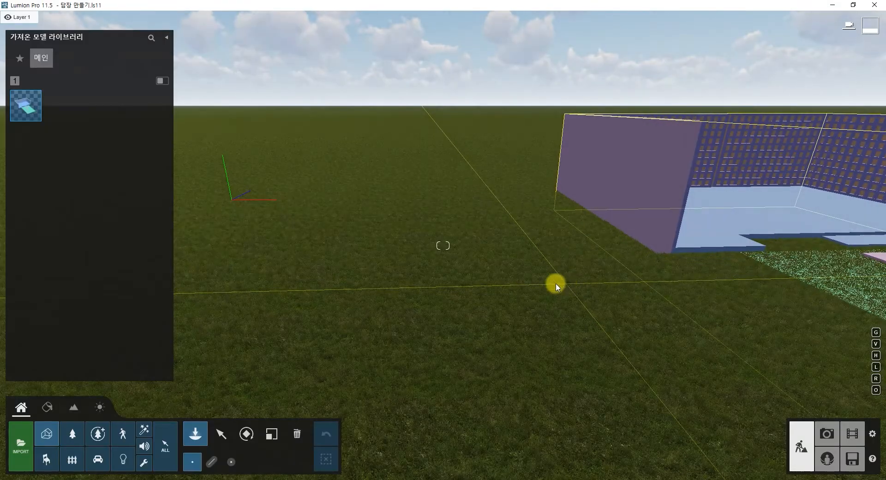
{"action": "left_click", "coordinate": [314, 234]}
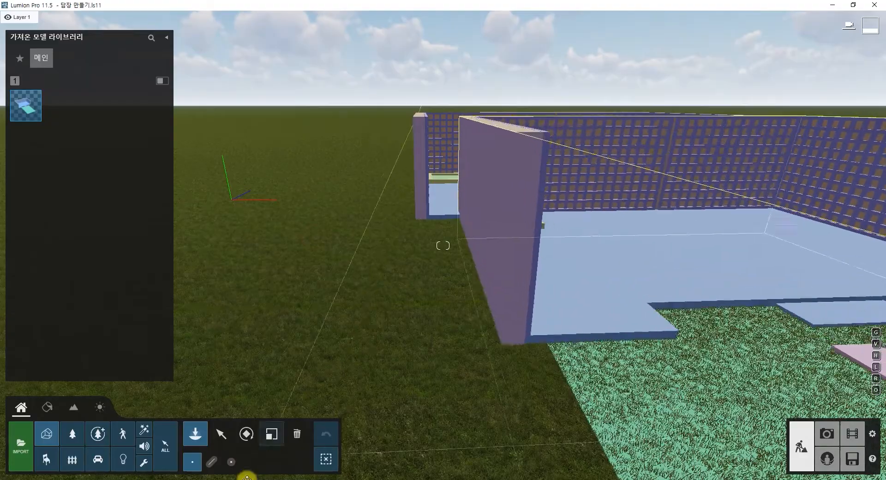
Set the placed fence model's position to X 0 and Z 0.
{"action": "left_click", "coordinate": [220, 437]}
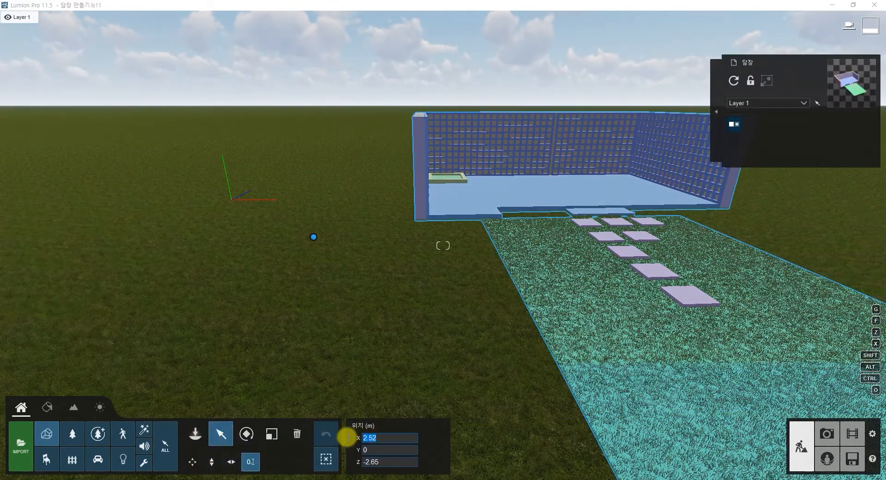
{"action": "left_click", "coordinate": [375, 439]}
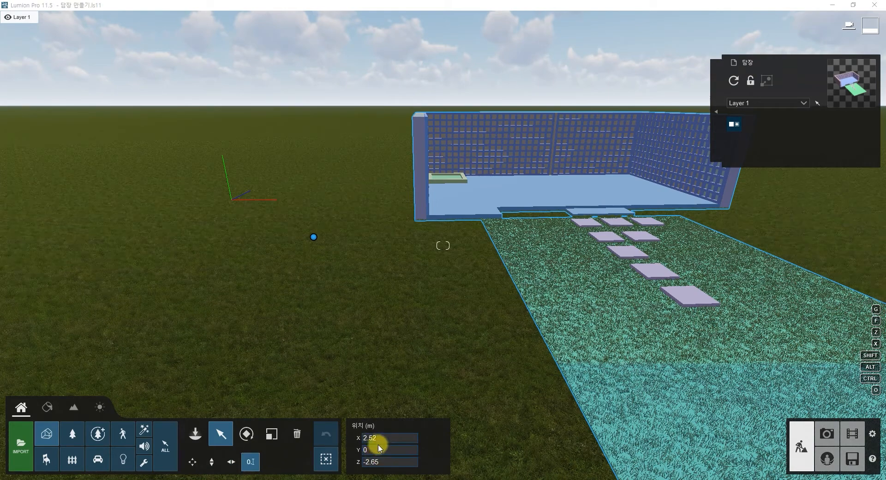
{"action": "left_click_drag", "start_coordinate": [376, 439], "coordinate": [347, 439]}
{"action": "type", "text": "0"}
{"action": "key", "text": "Return"}
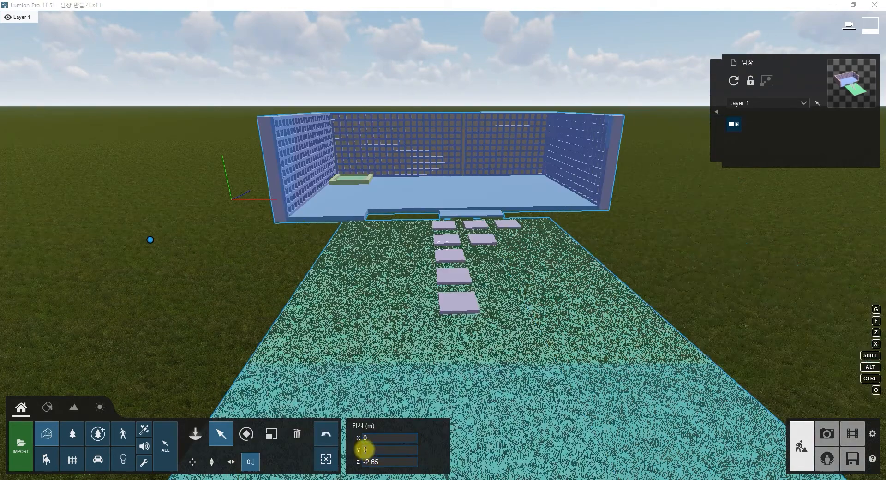
{"action": "left_click_drag", "start_coordinate": [380, 462], "coordinate": [352, 469]}
{"action": "type", "text": "0"}
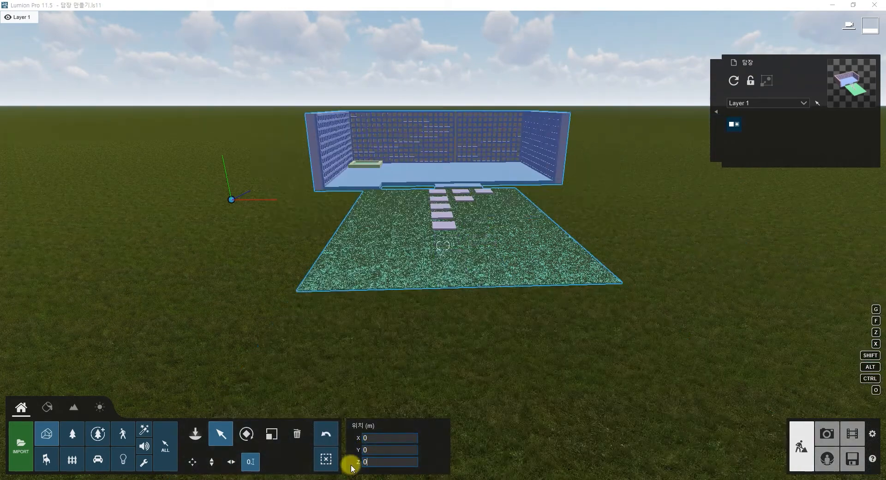
{"action": "key", "text": "Return"}
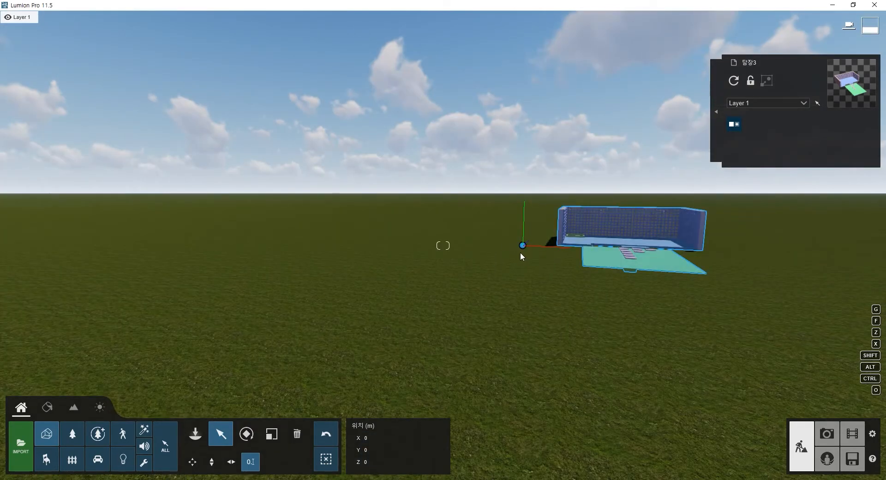
Examine the fence model at the origin by moving around and towards its lattice walls, deck and stepping stones.
{"action": "left_click_drag", "start_coordinate": [522, 257], "coordinate": [492, 258]}
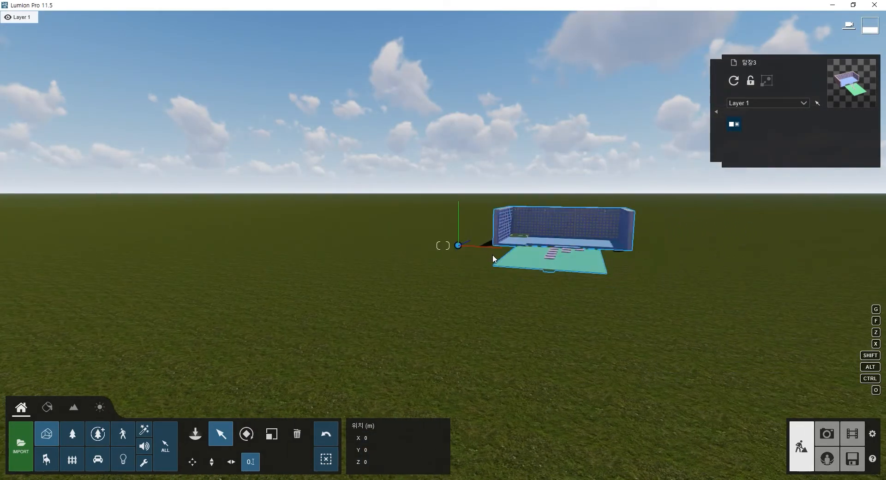
{"action": "key", "text": "w"}
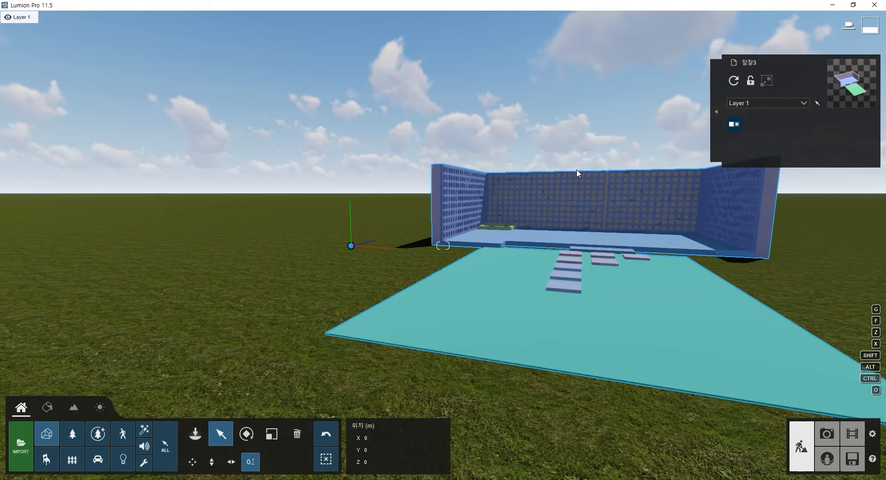
{"action": "key", "text": "s"}
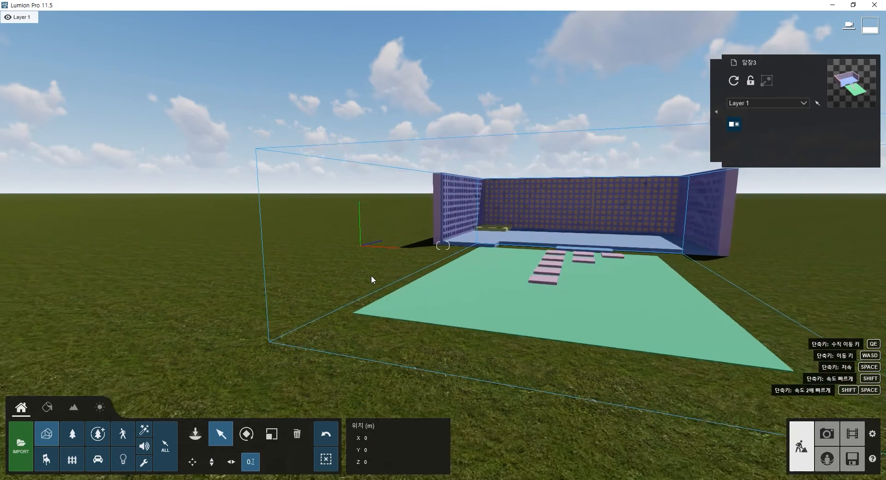
{"action": "key", "text": "d"}
{"action": "key", "text": "w"}
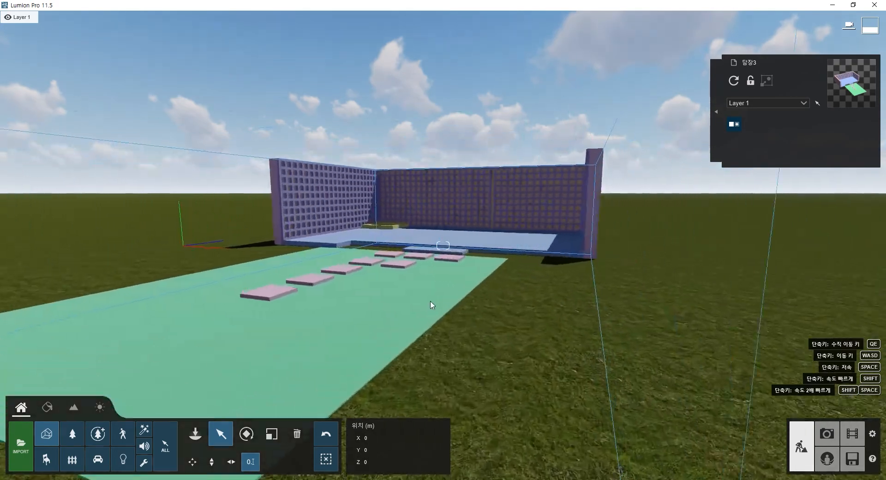
{"action": "key", "text": "a"}
{"action": "right_click_drag", "start_coordinate": [436, 277], "coordinate": [491, 291]}
{"action": "key", "text": "a"}
{"action": "key", "text": "w"}
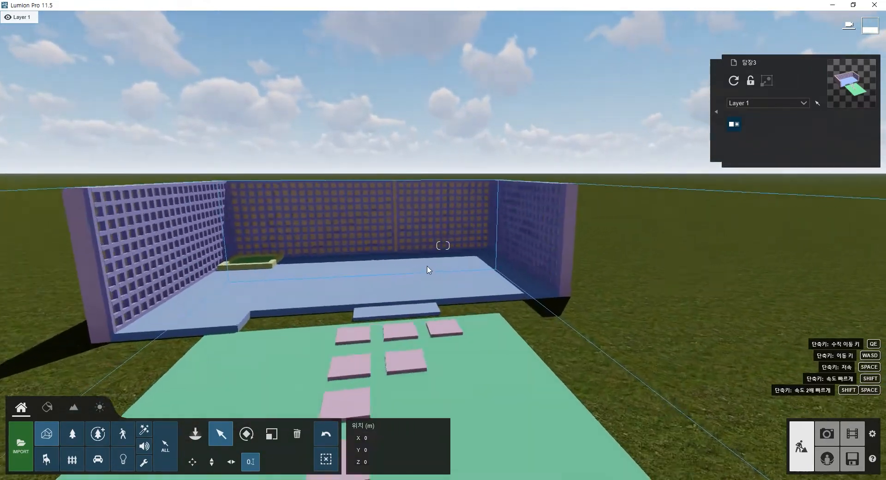
{"action": "key", "text": "a"}
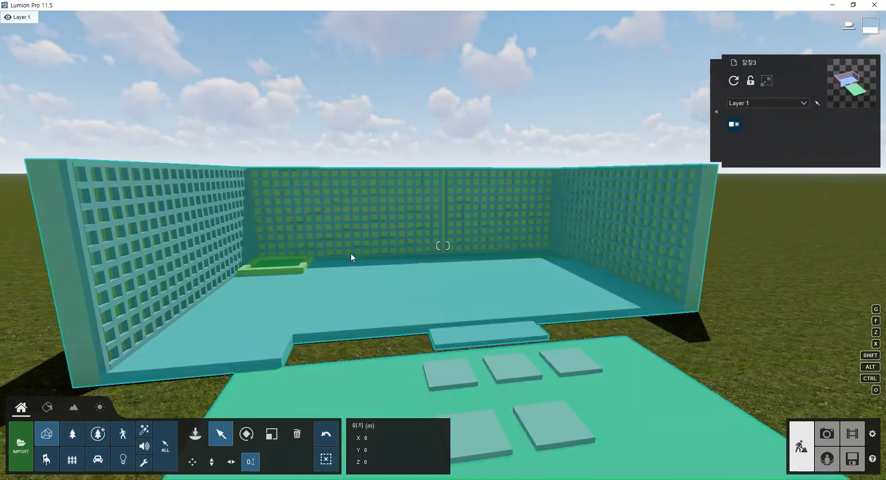
Apply the Landscape (지형) material to the fence model's grass surface under the stepping stones.
{"action": "key", "text": "s"}
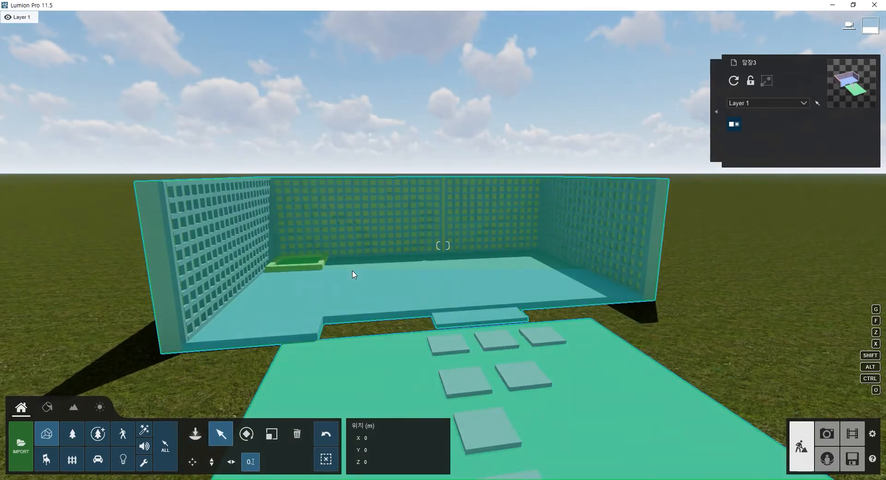
{"action": "key", "text": "s"}
{"action": "right_click_drag", "start_coordinate": [355, 274], "coordinate": [439, 290]}
{"action": "key", "text": "w"}
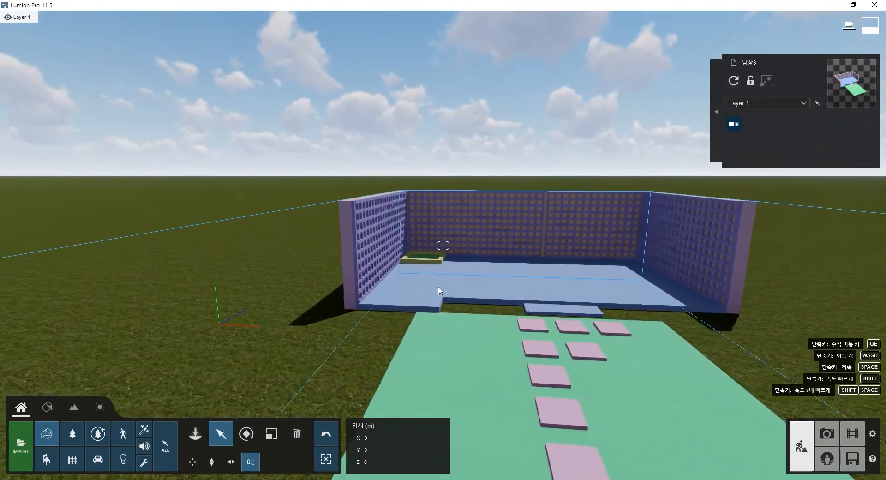
{"action": "key", "text": "d"}
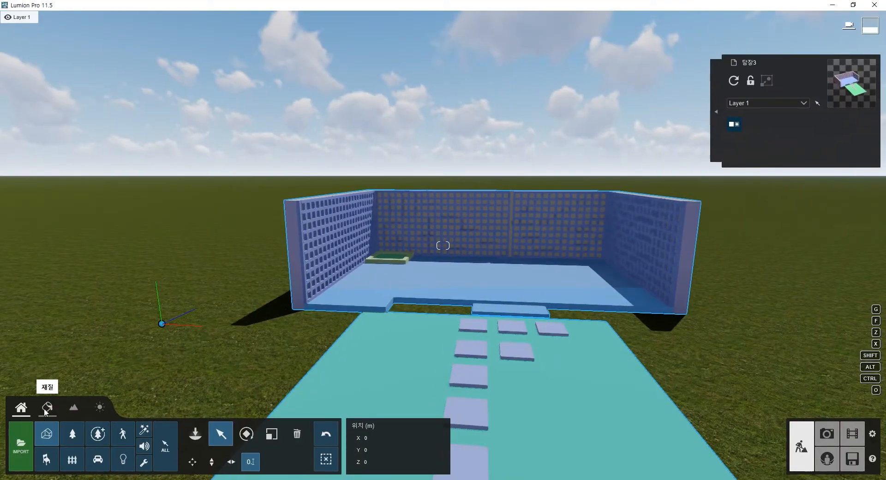
{"action": "left_click", "coordinate": [96, 321]}
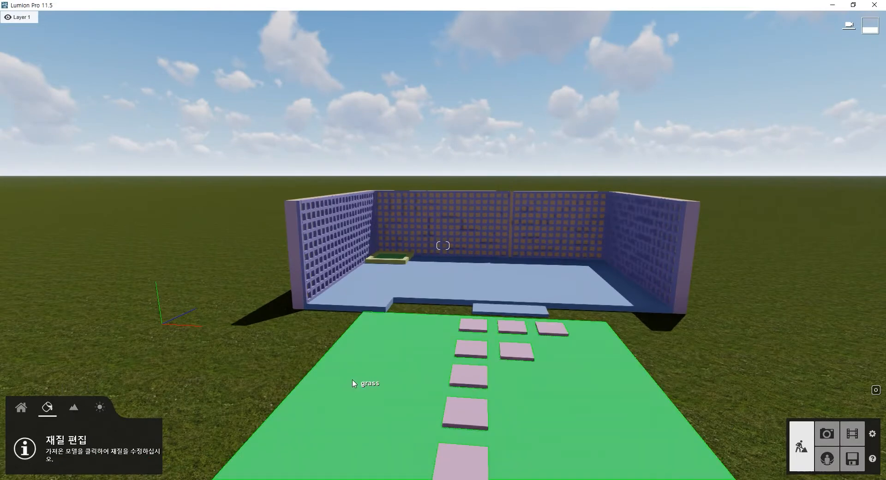
{"action": "left_click", "coordinate": [354, 383]}
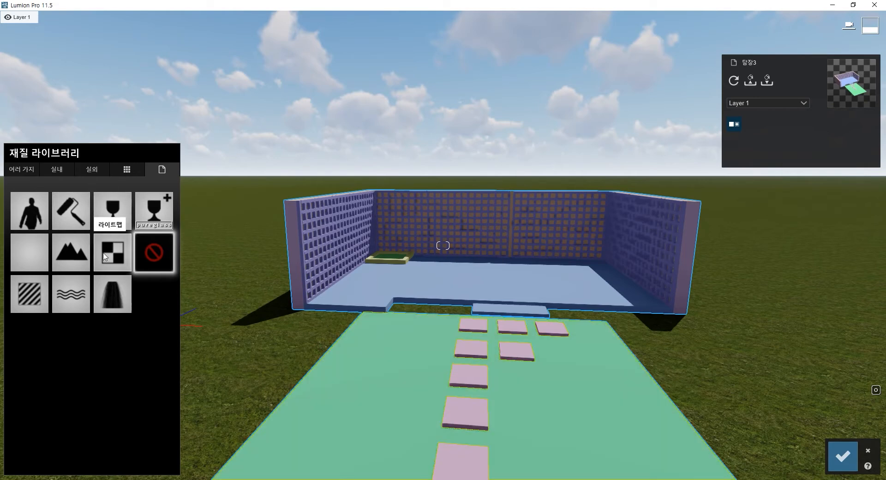
{"action": "left_click", "coordinate": [76, 249]}
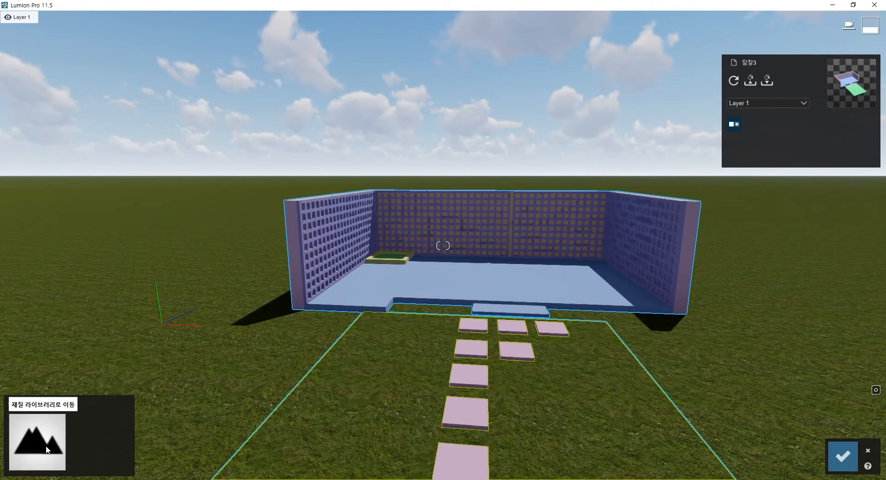
Choose the Landscape material for the grass surface again and save the material edits.
{"action": "left_click", "coordinate": [24, 439]}
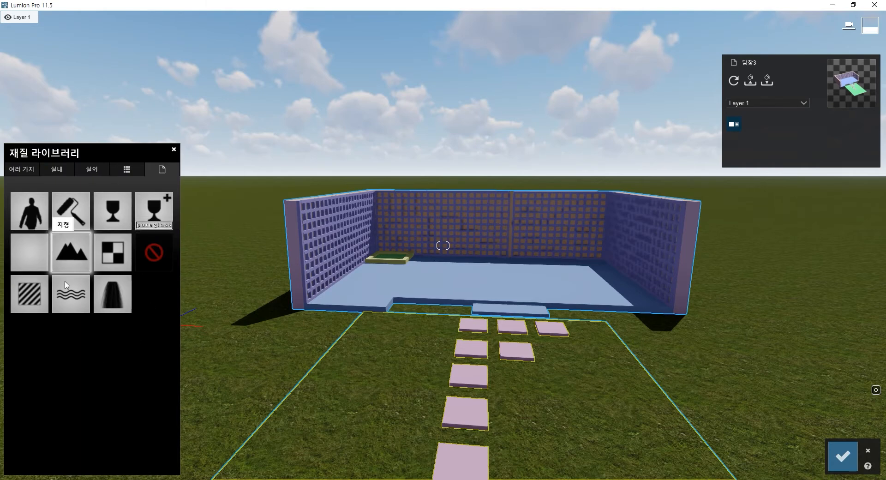
{"action": "left_click", "coordinate": [73, 267]}
{"action": "left_click", "coordinate": [76, 262]}
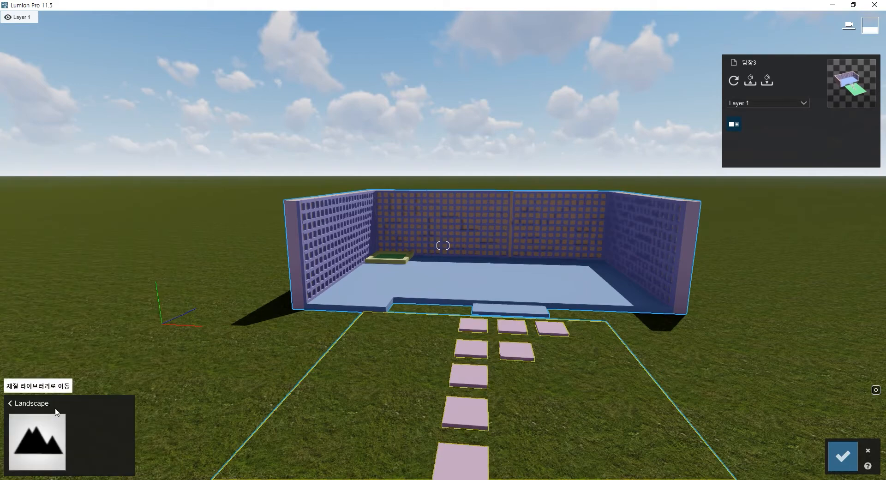
{"action": "left_click", "coordinate": [33, 443]}
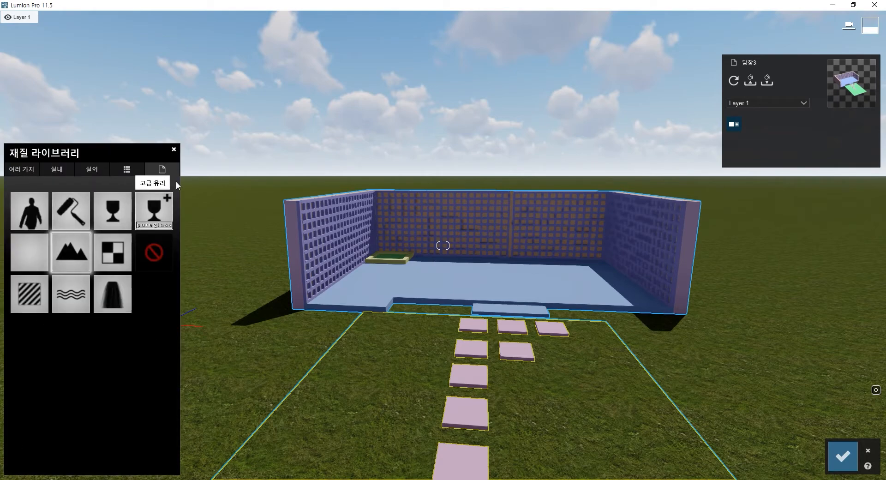
{"action": "left_click", "coordinate": [176, 150]}
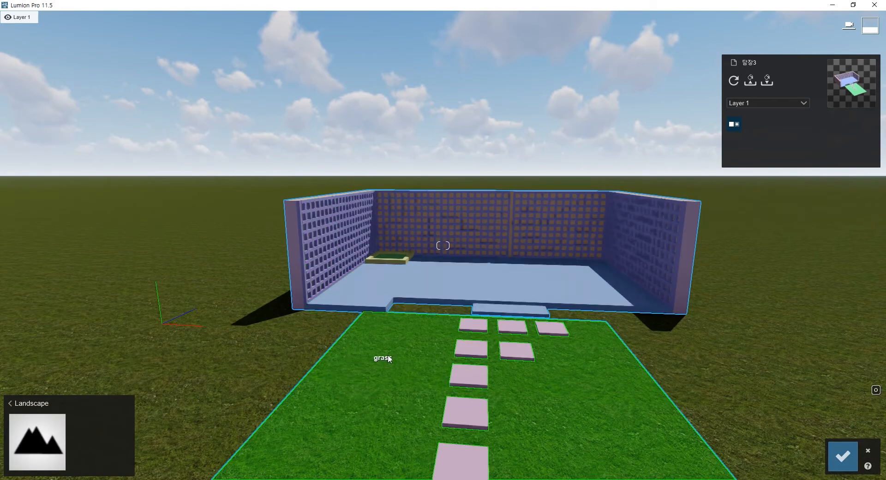
{"action": "left_click", "coordinate": [843, 456]}
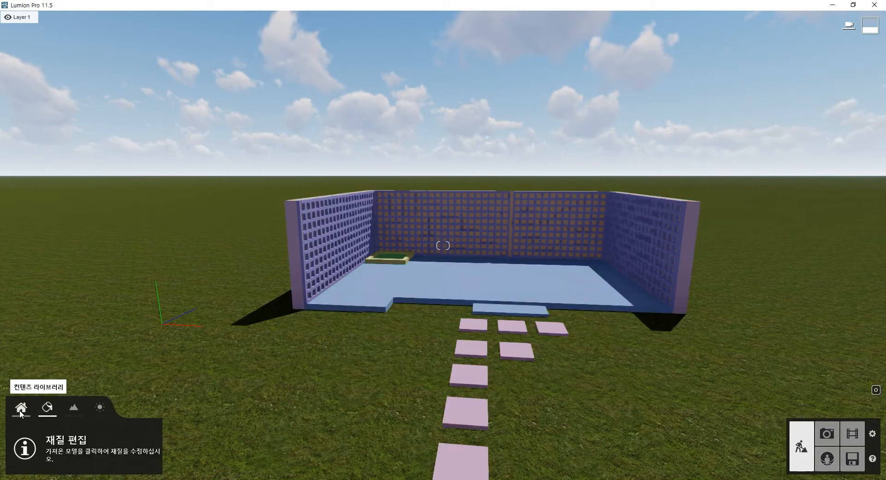
Switch on terrain grass for the landscape.
{"action": "left_click", "coordinate": [21, 408]}
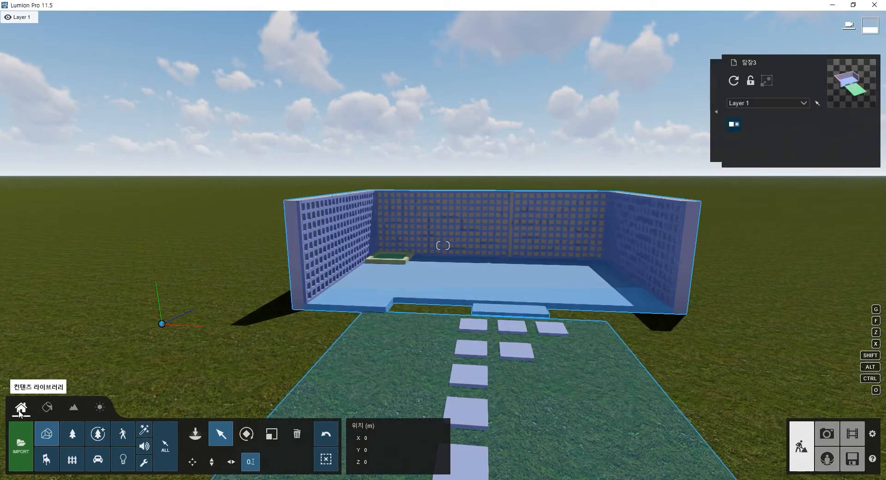
{"action": "left_click", "coordinate": [74, 409]}
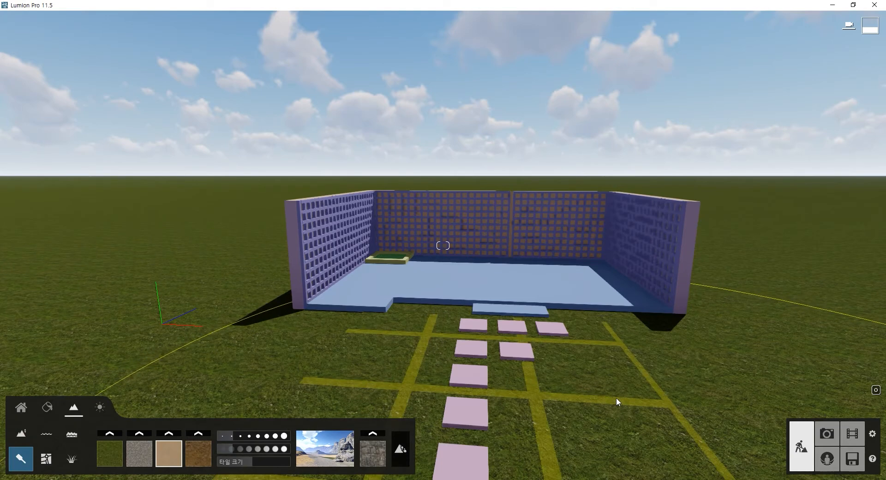
{"action": "left_click", "coordinate": [71, 460]}
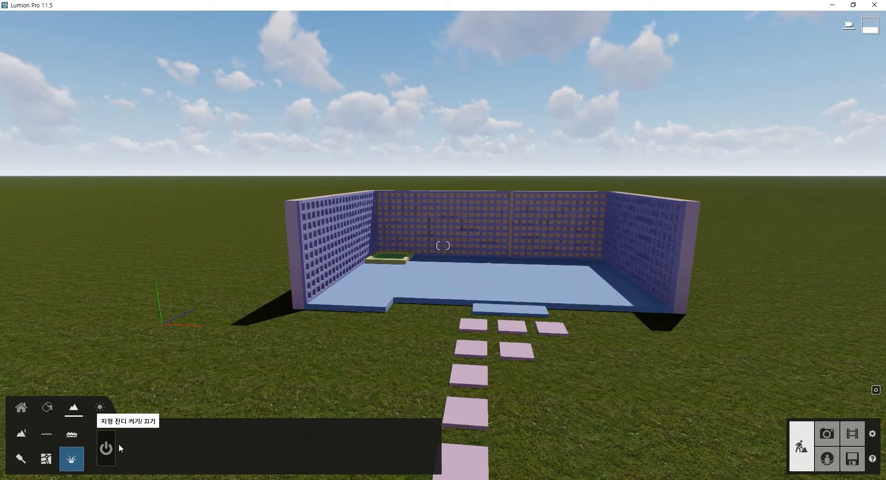
{"action": "left_click", "coordinate": [106, 448]}
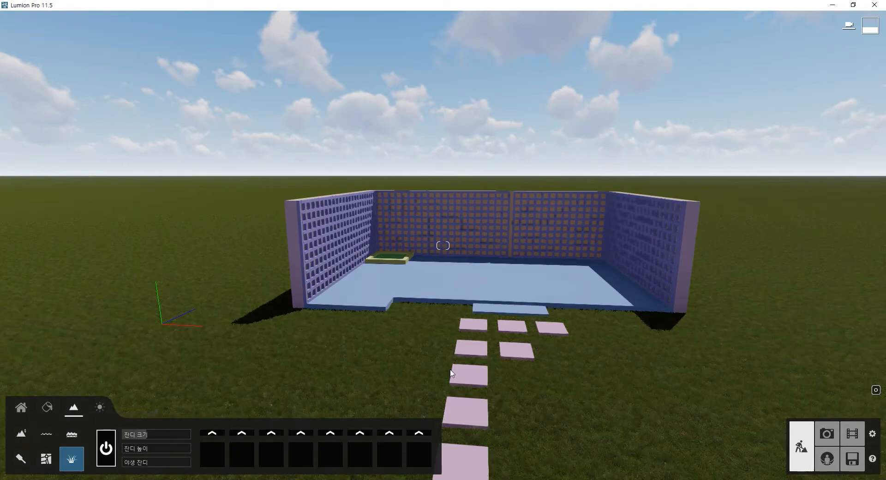
Adjust the terrain grass size and height while viewing the grass around the stepping stones up close.
{"action": "key", "text": "w"}
{"action": "key", "text": "q"}
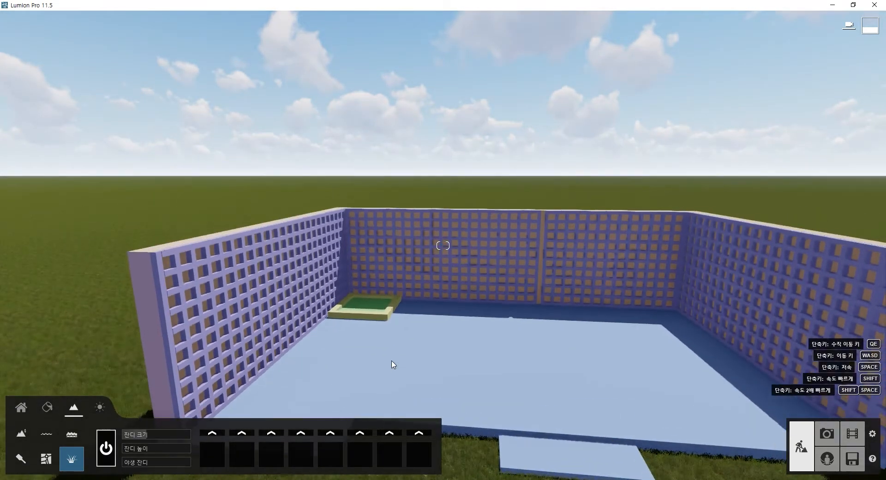
{"action": "key", "text": "e"}
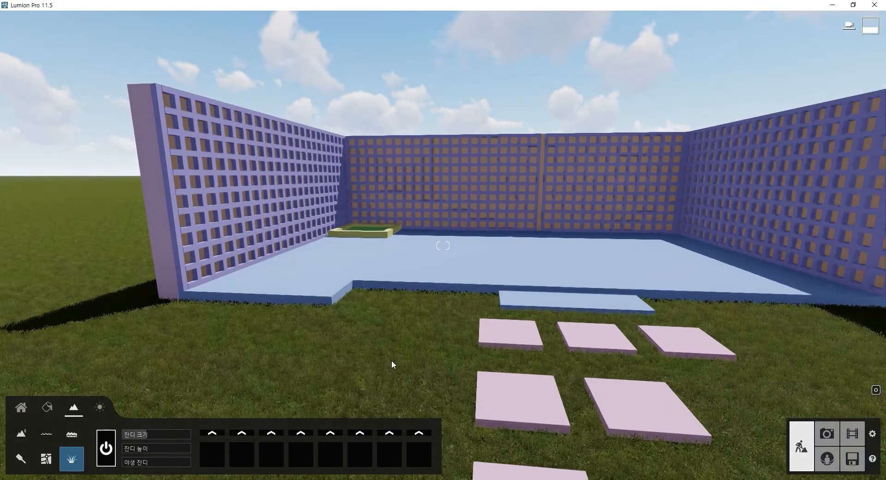
{"action": "key", "text": "w"}
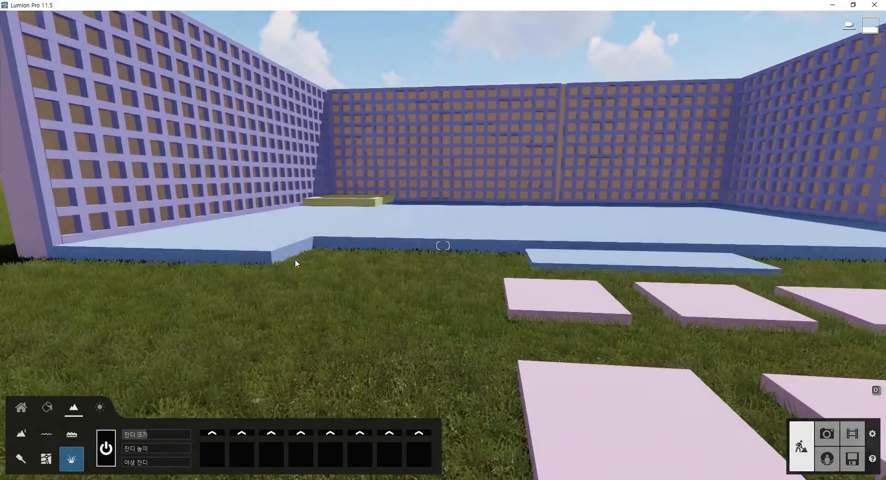
{"action": "key", "text": "w"}
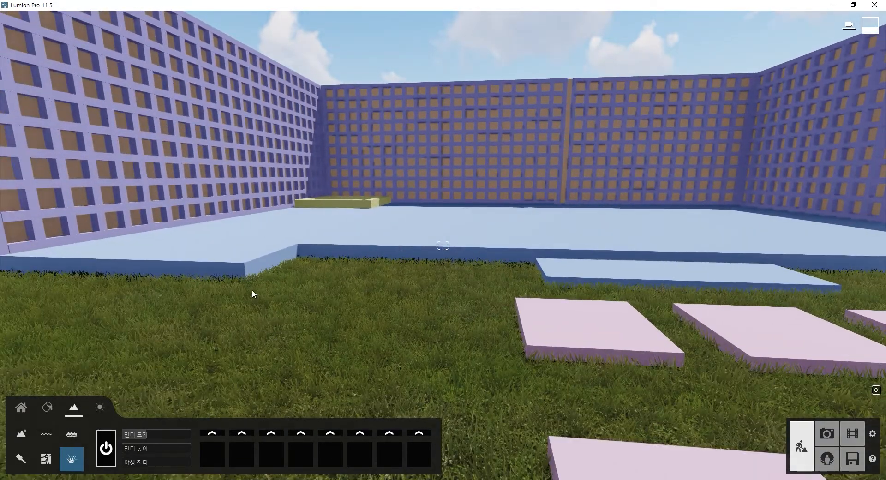
{"action": "left_click_drag", "start_coordinate": [149, 431], "coordinate": [152, 450]}
{"action": "key", "text": "a"}
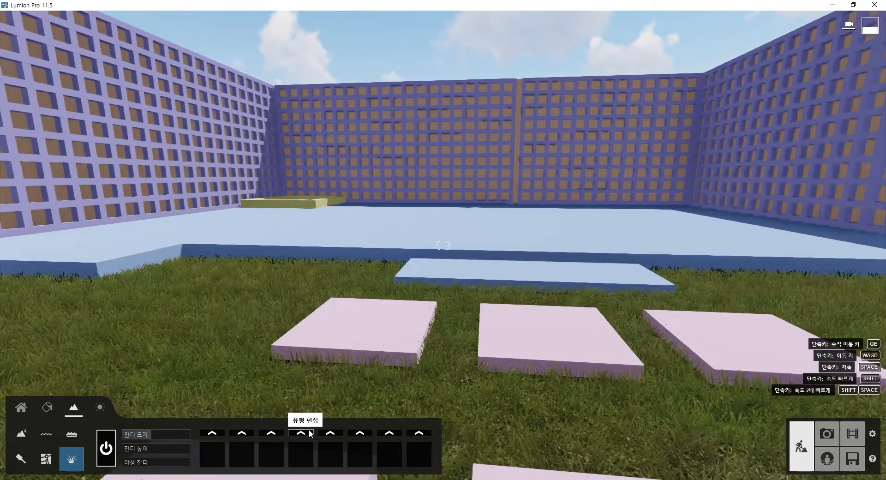
{"action": "key", "text": "a"}
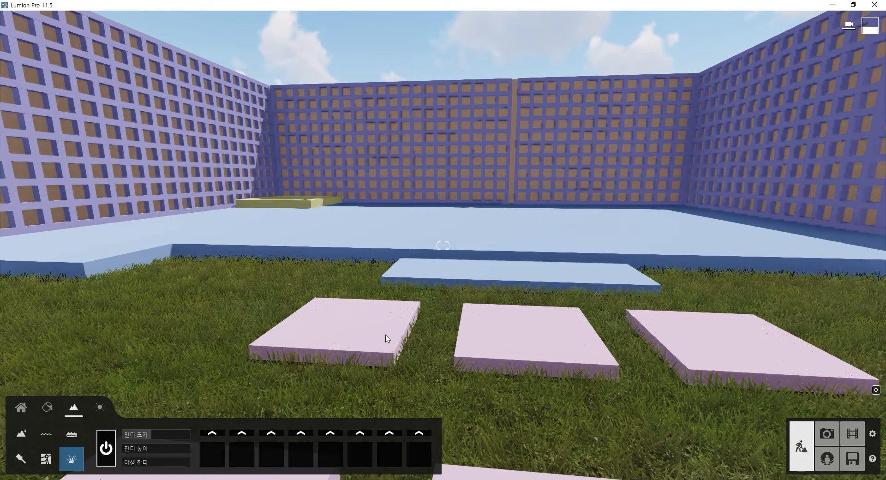
{"action": "mouse_move", "coordinate": [149, 450]}
{"action": "left_mouse_down"}
{"action": "mouse_move", "coordinate": [175, 450]}
{"action": "mouse_move", "coordinate": [132, 451]}
{"action": "left_mouse_up"}
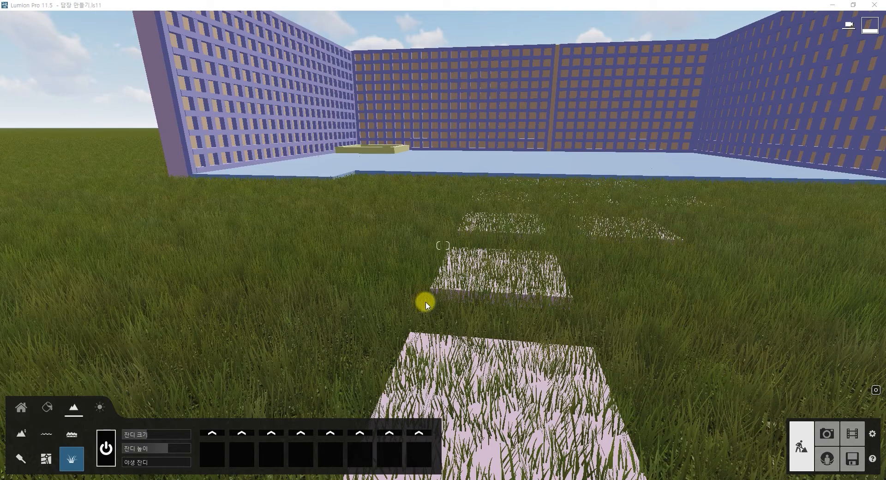
Change the fence model's grass surface back to its imported material and save the material edit.
{"action": "scroll", "coordinate": [476, 287], "scroll_direction": "down", "scroll_amount": 10}
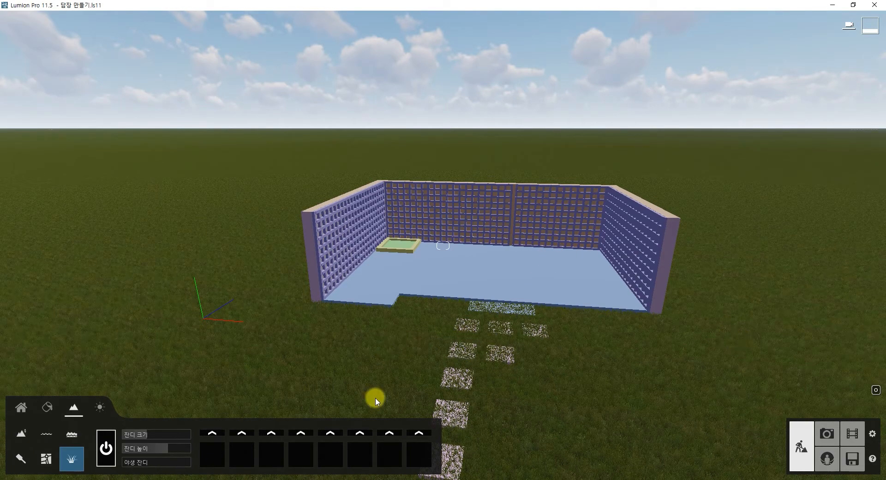
{"action": "mouse_move", "coordinate": [130, 435]}
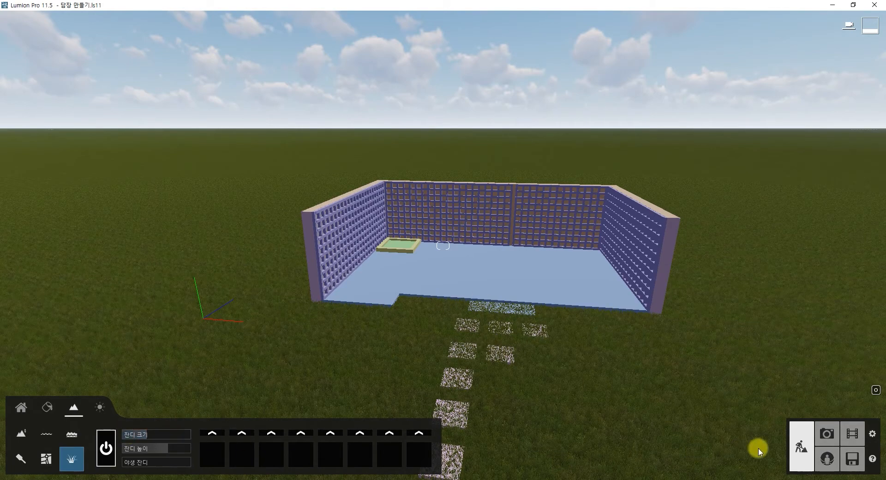
{"action": "left_click", "coordinate": [48, 408]}
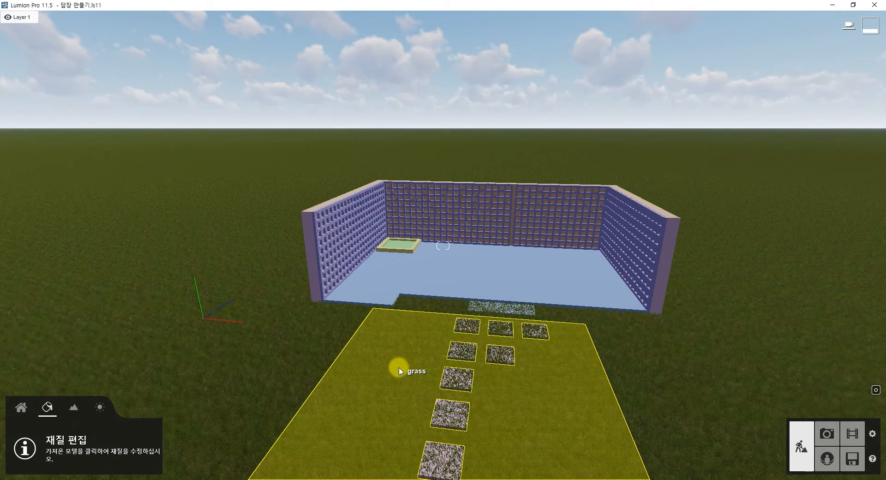
{"action": "scroll", "coordinate": [462, 391], "scroll_direction": "up", "scroll_amount": 4}
{"action": "scroll", "coordinate": [465, 391], "scroll_direction": "down", "scroll_amount": 1}
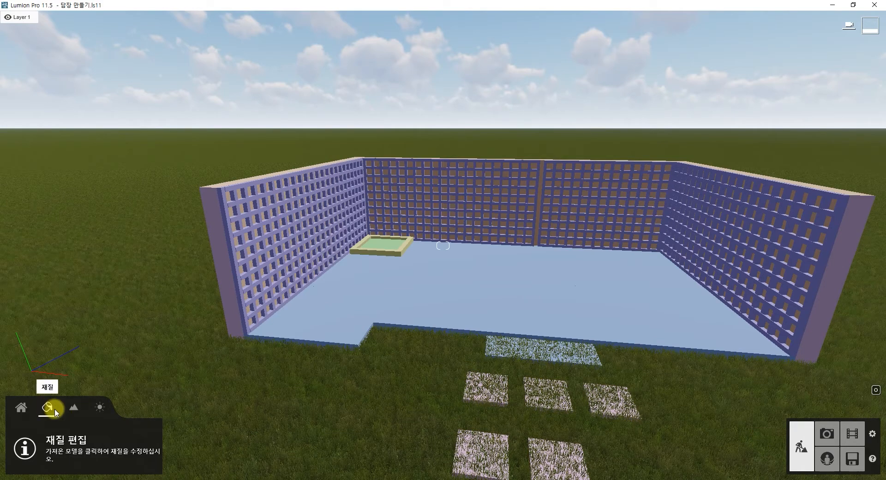
{"action": "left_click", "coordinate": [344, 417]}
{"action": "left_click", "coordinate": [344, 416]}
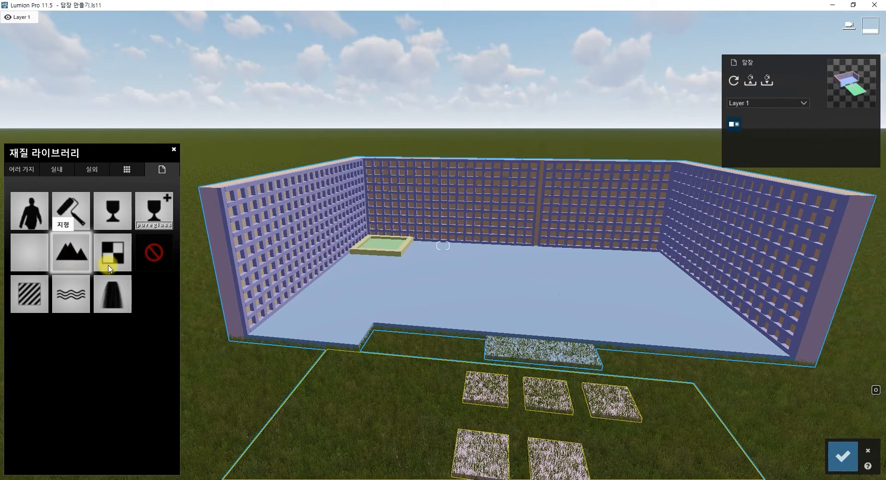
{"action": "left_click", "coordinate": [158, 260]}
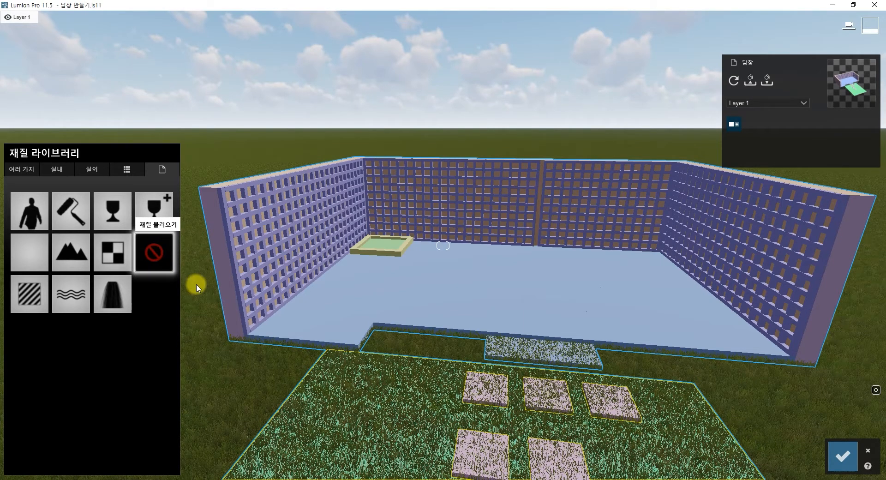
{"action": "left_click", "coordinate": [843, 456]}
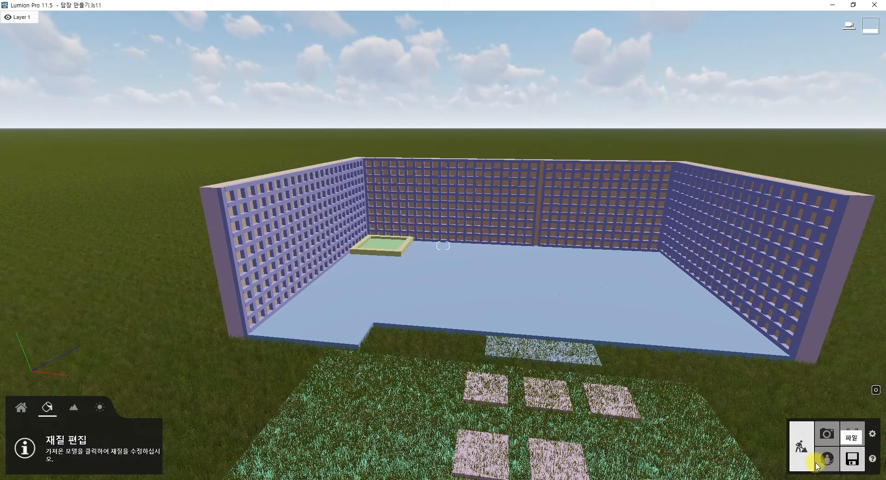
Turn the terrain grass off and back on to compare the surface around the stepping stones.
{"action": "left_click", "coordinate": [75, 407]}
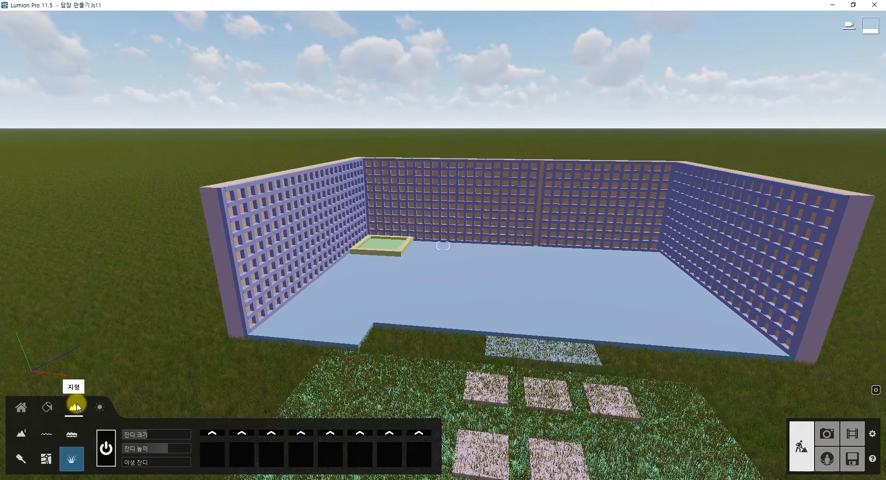
{"action": "left_click", "coordinate": [105, 447]}
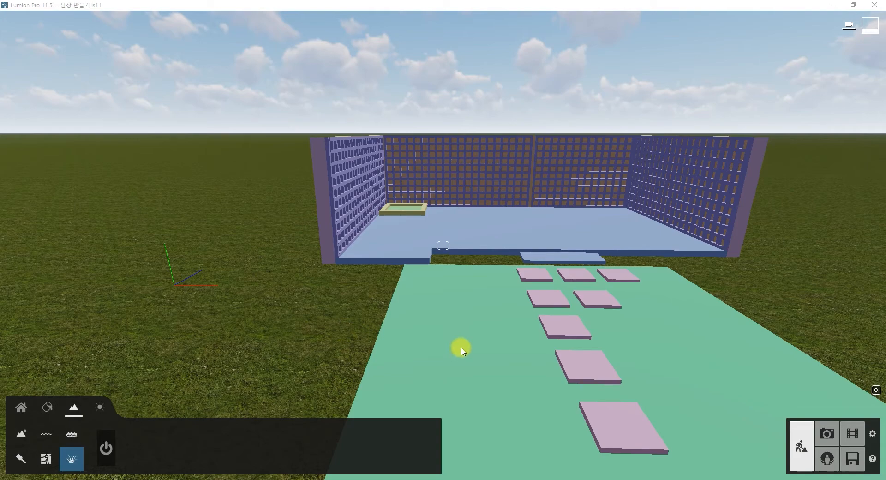
{"action": "left_click", "coordinate": [106, 449]}
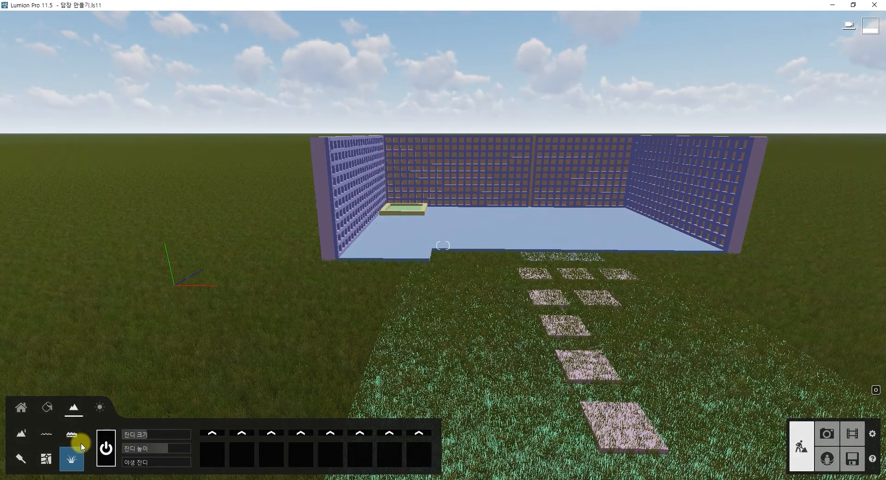
Lower the terrain beneath the stepping stones and front step, using a small brush at minimum speed.
{"action": "left_click", "coordinate": [21, 433]}
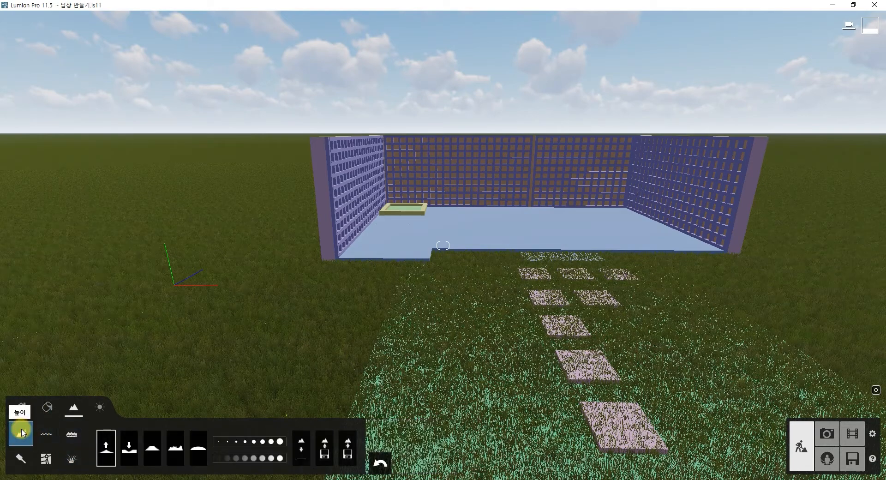
{"action": "left_click", "coordinate": [127, 450]}
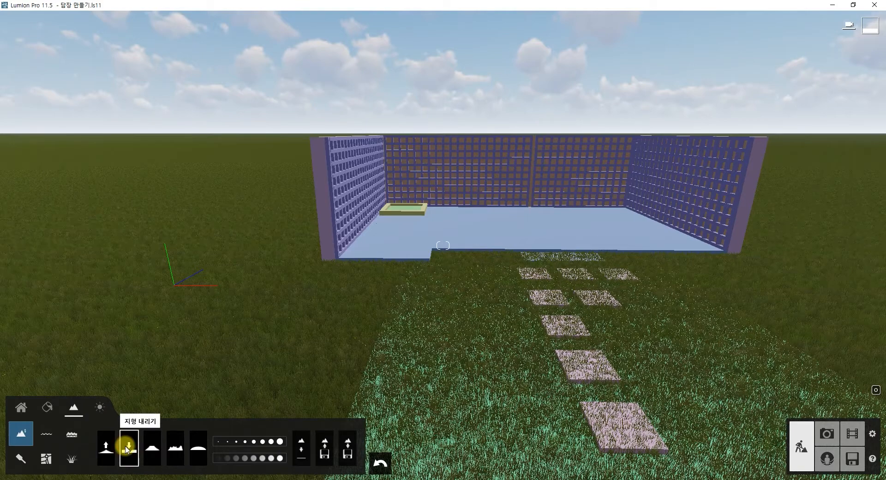
{"action": "mouse_move", "coordinate": [212, 446]}
{"action": "left_mouse_down"}
{"action": "mouse_move", "coordinate": [226, 446]}
{"action": "mouse_move", "coordinate": [233, 457]}
{"action": "mouse_move", "coordinate": [226, 457]}
{"action": "left_mouse_up"}
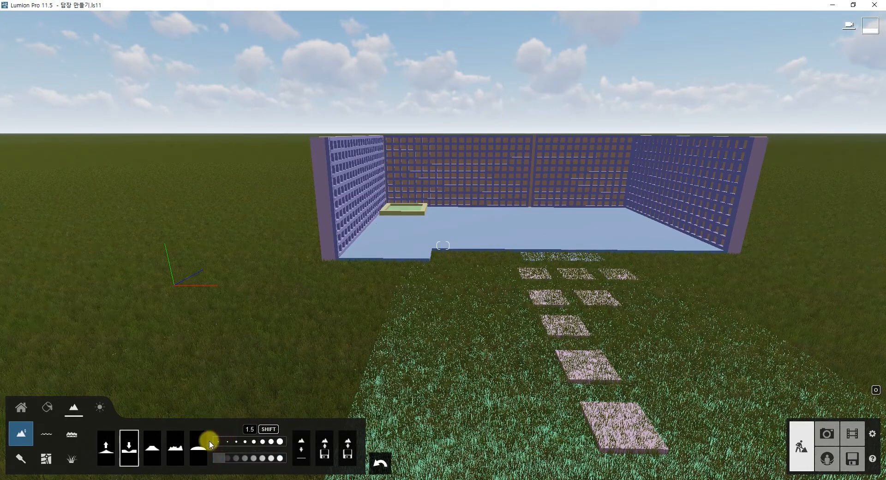
{"action": "left_click_drag", "start_coordinate": [224, 458], "coordinate": [207, 460]}
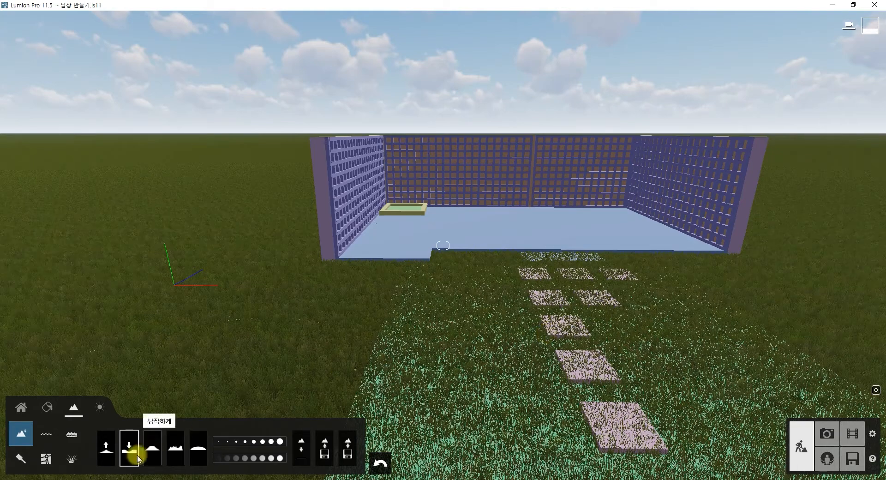
{"action": "mouse_move", "coordinate": [559, 331]}
{"action": "left_mouse_down"}
{"action": "mouse_move", "coordinate": [531, 340]}
{"action": "mouse_move", "coordinate": [535, 358]}
{"action": "mouse_move", "coordinate": [518, 381]}
{"action": "mouse_move", "coordinate": [524, 408]}
{"action": "mouse_move", "coordinate": [645, 425]}
{"action": "mouse_move", "coordinate": [600, 293]}
{"action": "mouse_move", "coordinate": [570, 248]}
{"action": "left_mouse_up"}
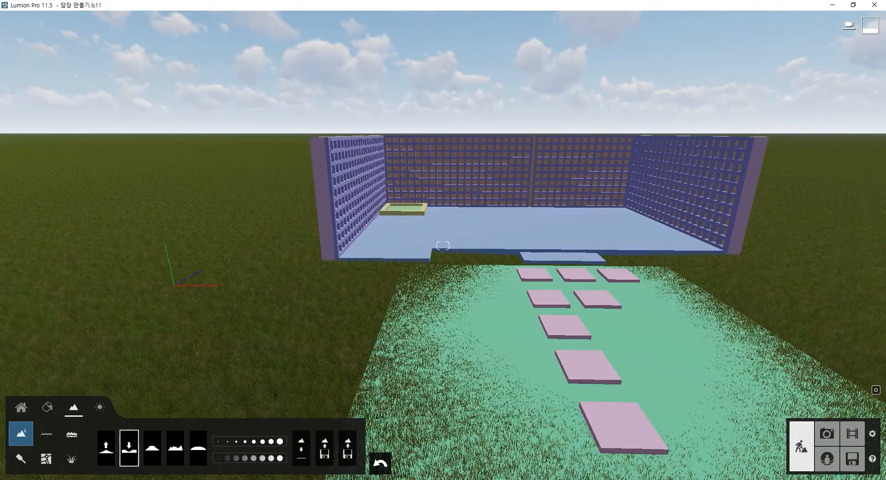
Switch to the SketchUp model and close the two front stepping-stone holes in the grass group with Push/Pull.
{"action": "left_click", "coordinate": [462, 479]}
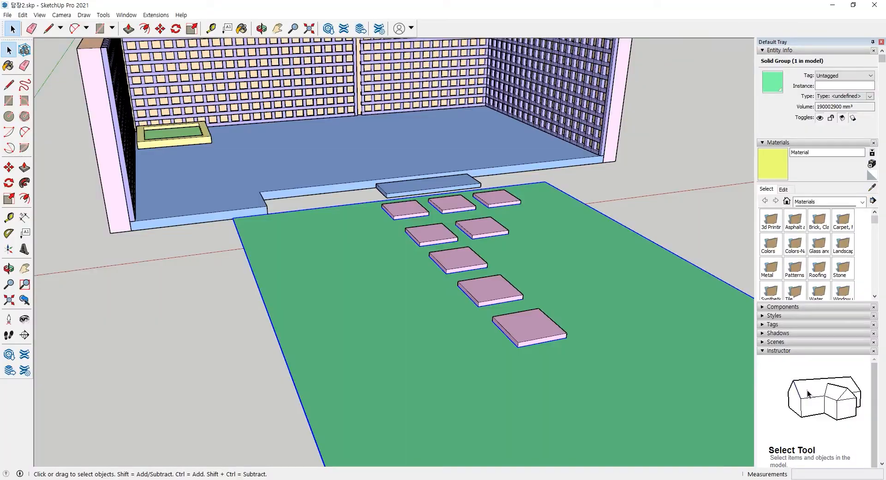
{"action": "double_click", "coordinate": [440, 361]}
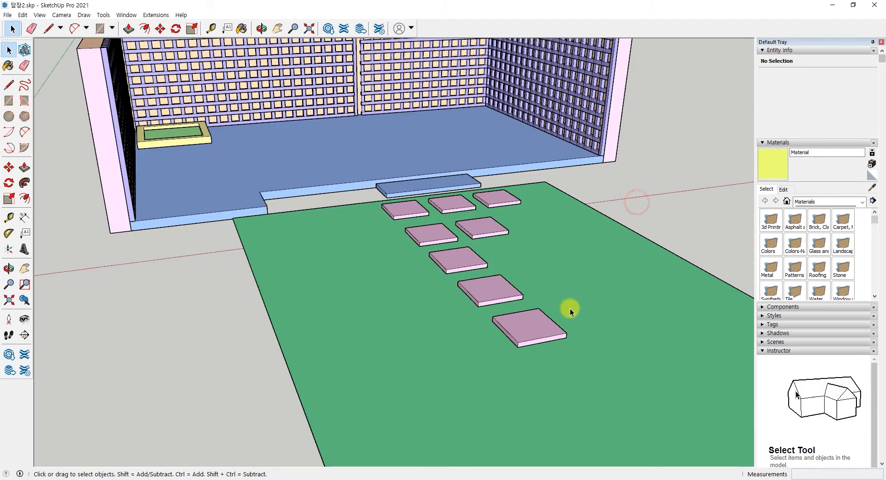
{"action": "left_click", "coordinate": [478, 370]}
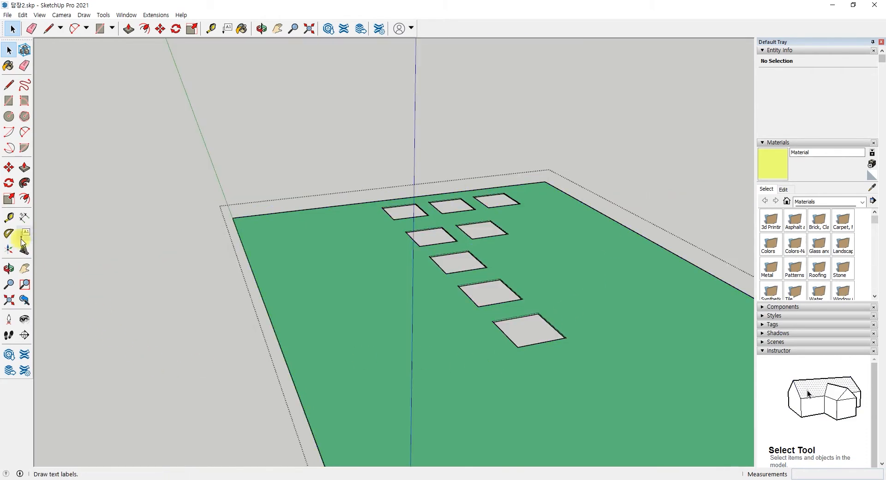
{"action": "left_click", "coordinate": [23, 169]}
{"action": "scroll", "coordinate": [511, 321], "scroll_direction": "up", "scroll_amount": 3}
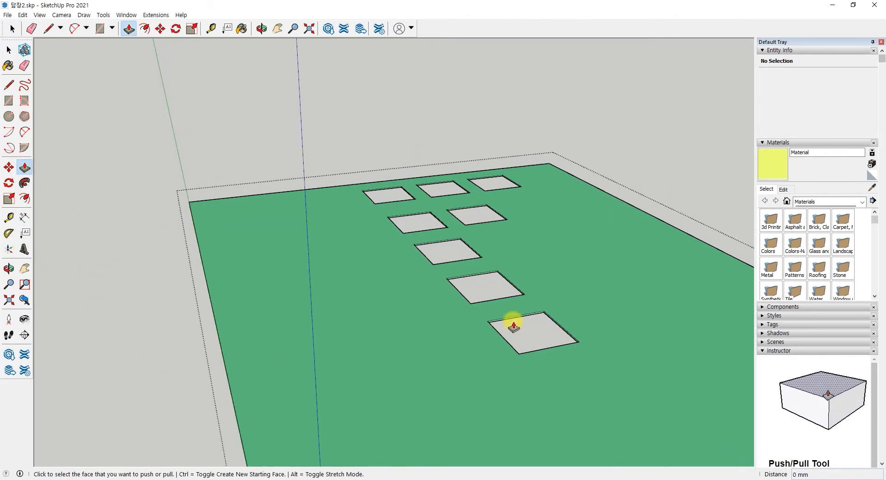
{"action": "left_click", "coordinate": [518, 320]}
{"action": "left_click", "coordinate": [544, 352]}
{"action": "left_click", "coordinate": [462, 275]}
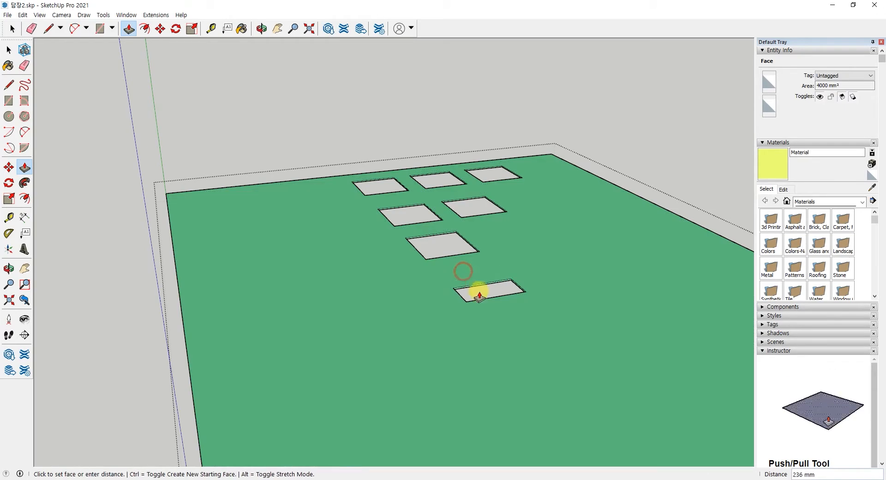
{"action": "left_click", "coordinate": [484, 314]}
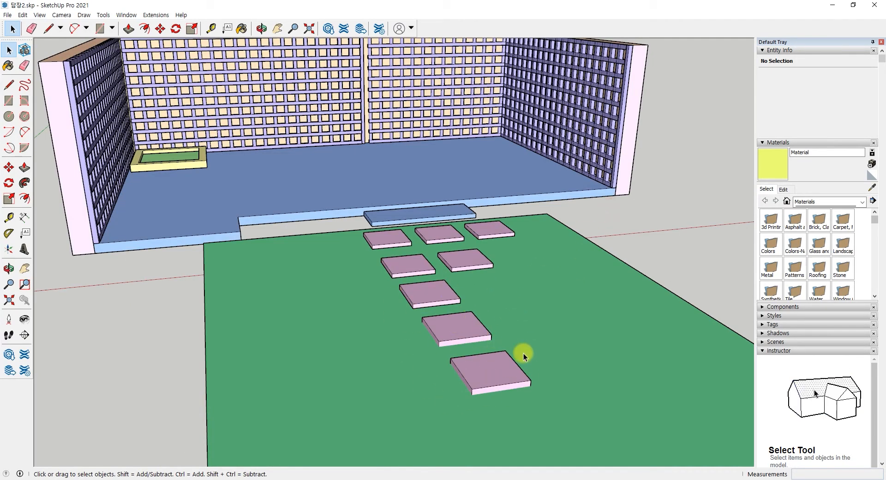
Open the grass group for editing and compare it with the stepping stones in the Lumion scene.
{"action": "left_click", "coordinate": [405, 358]}
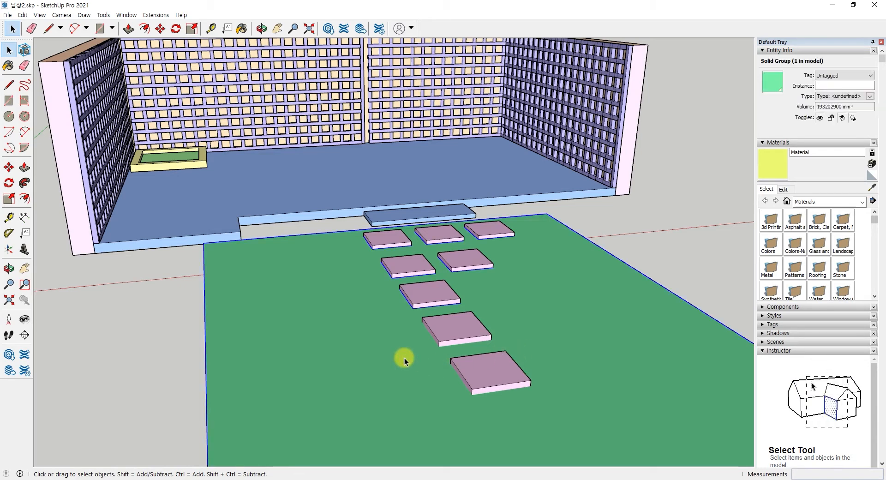
{"action": "double_click", "coordinate": [404, 358]}
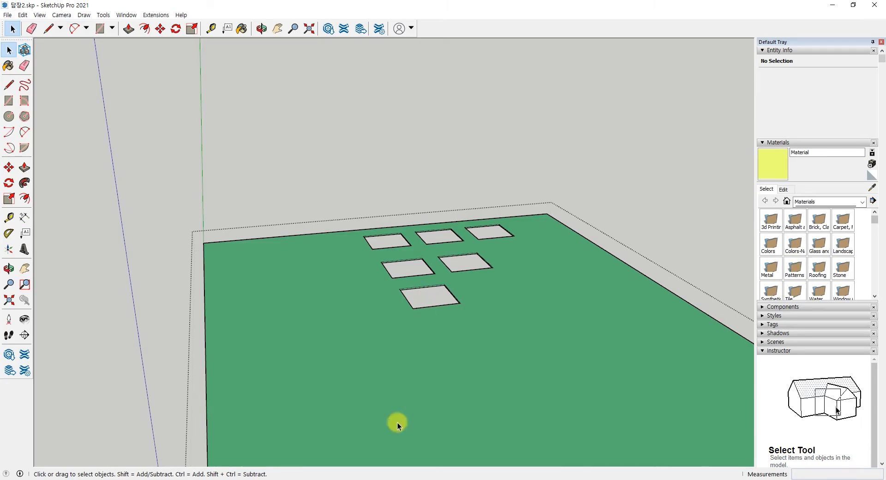
{"action": "left_click", "coordinate": [369, 479]}
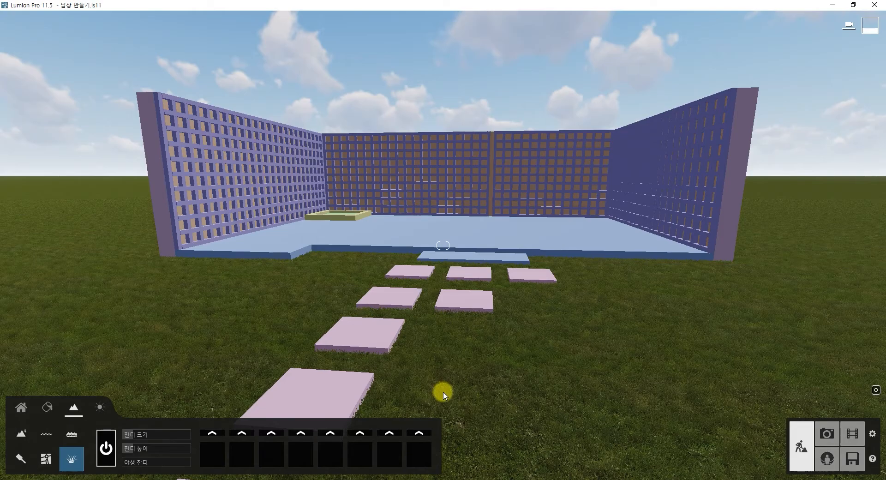
{"action": "left_click", "coordinate": [492, 479]}
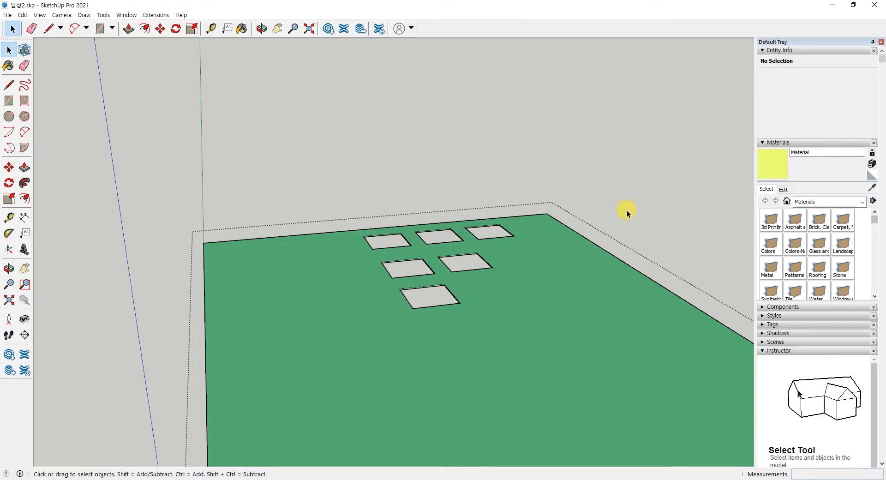
Check the Hide Rest Of Model option for component editing and leave the grass group.
{"action": "left_click", "coordinate": [538, 261]}
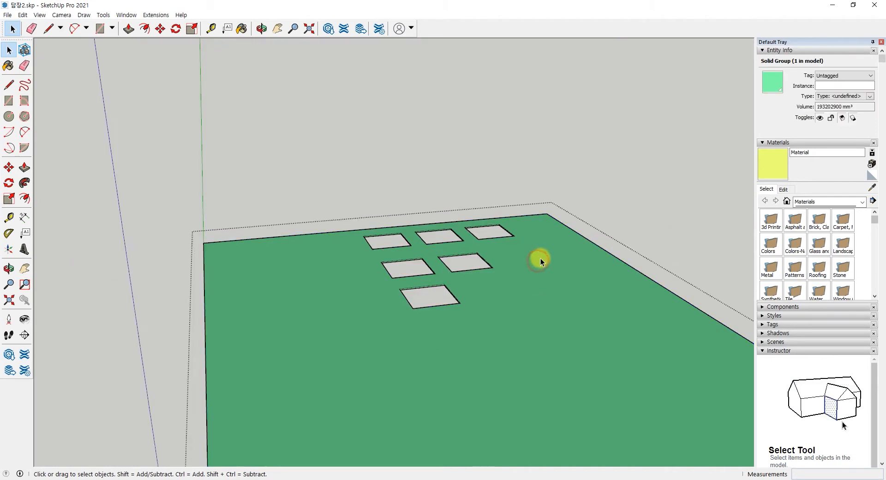
{"action": "left_click", "coordinate": [41, 14]}
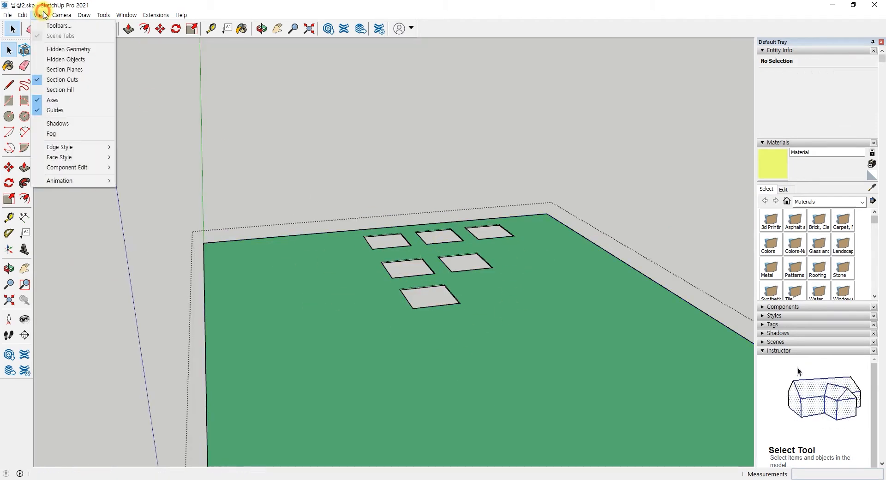
{"action": "mouse_move", "coordinate": [73, 174]}
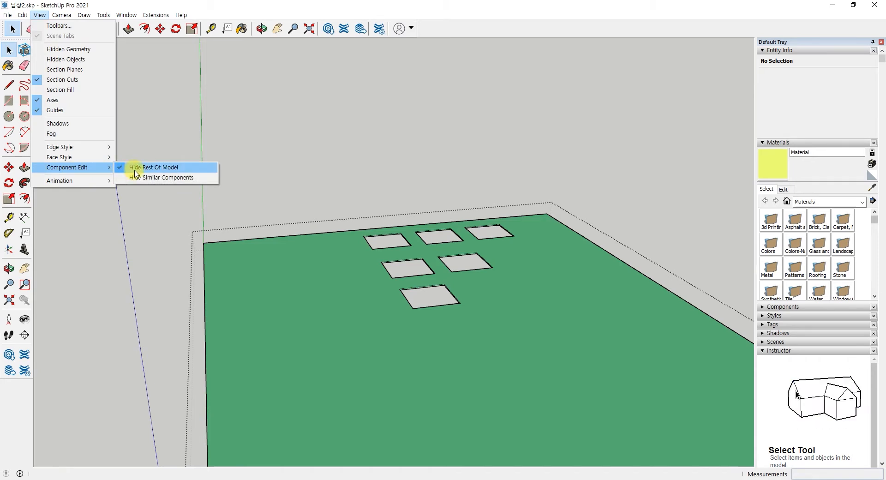
{"action": "left_click", "coordinate": [300, 180]}
{"action": "left_click", "coordinate": [300, 180]}
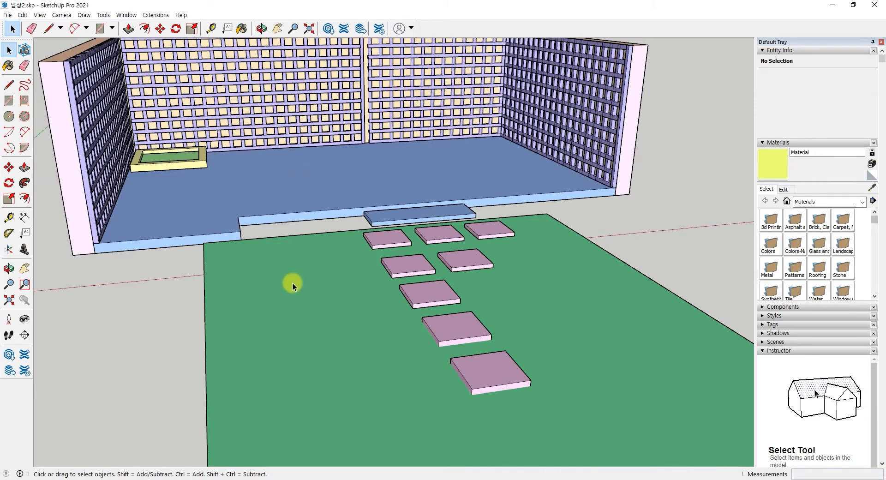
Enter and leave the grass group to compare its isolated view with the full model.
{"action": "left_click", "coordinate": [293, 284]}
{"action": "double_click", "coordinate": [318, 278]}
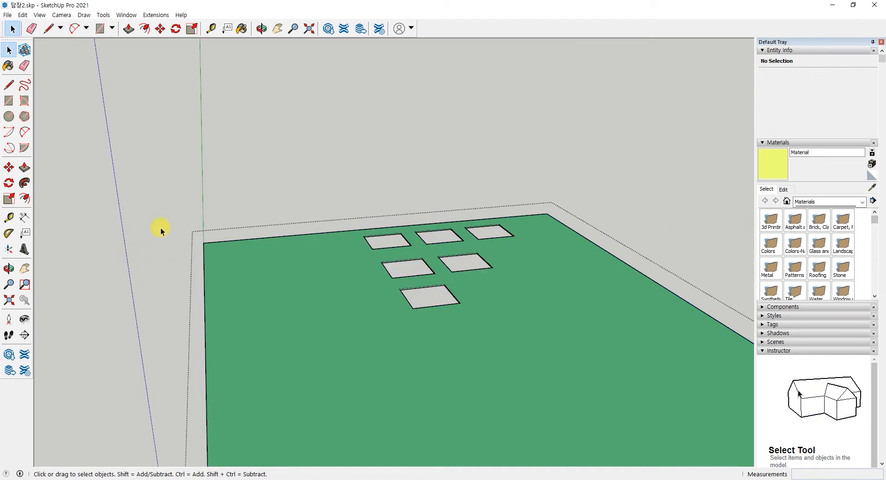
{"action": "left_click", "coordinate": [138, 240]}
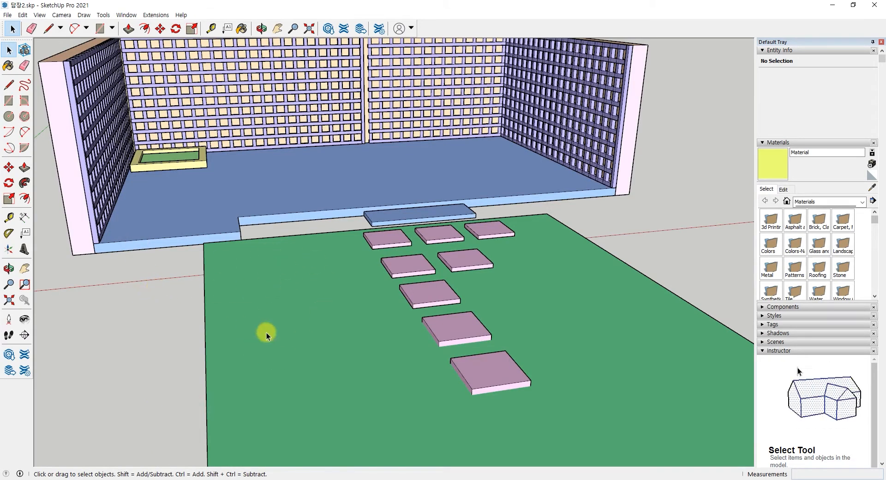
{"action": "double_click", "coordinate": [328, 301]}
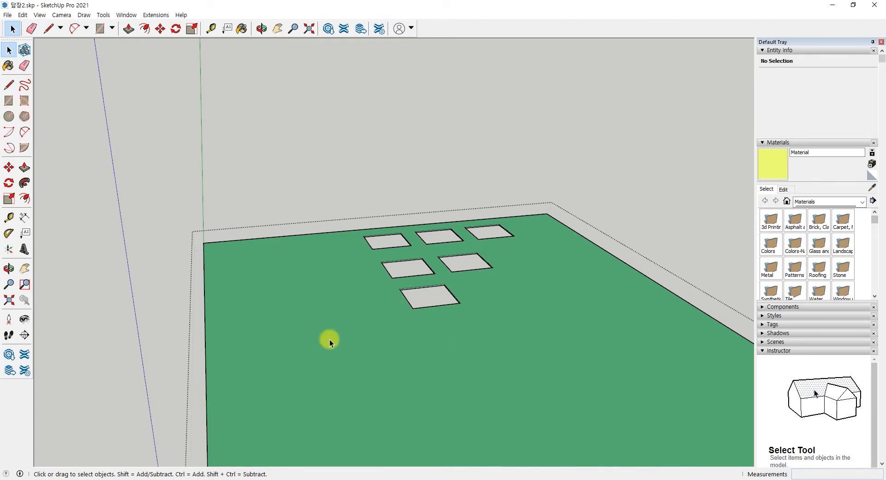
{"action": "left_click", "coordinate": [174, 325]}
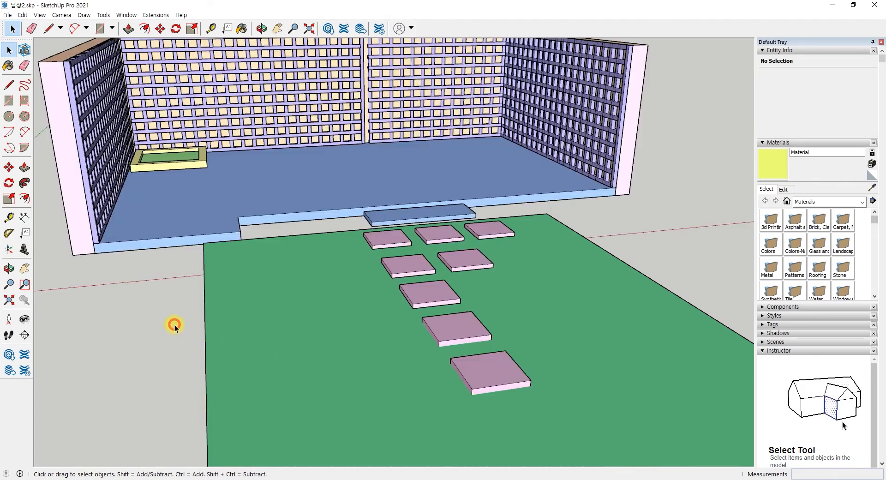
{"action": "left_click", "coordinate": [372, 330]}
{"action": "double_click", "coordinate": [356, 300]}
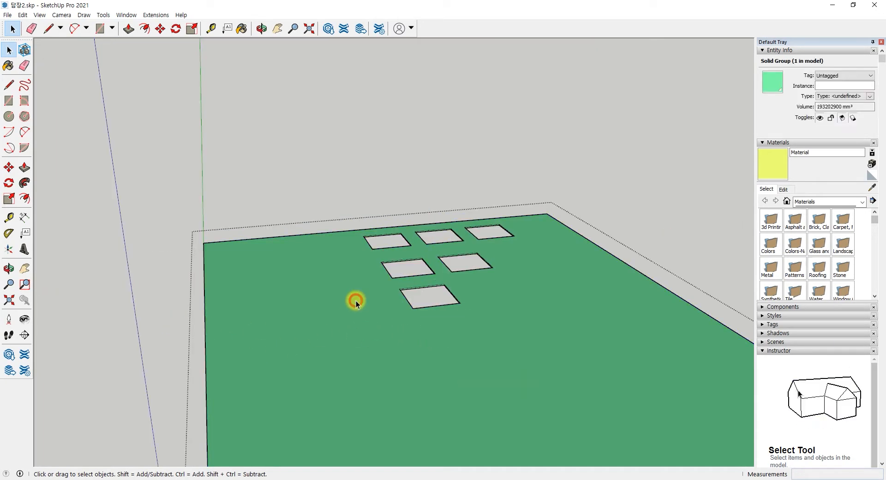
{"action": "left_click", "coordinate": [358, 334]}
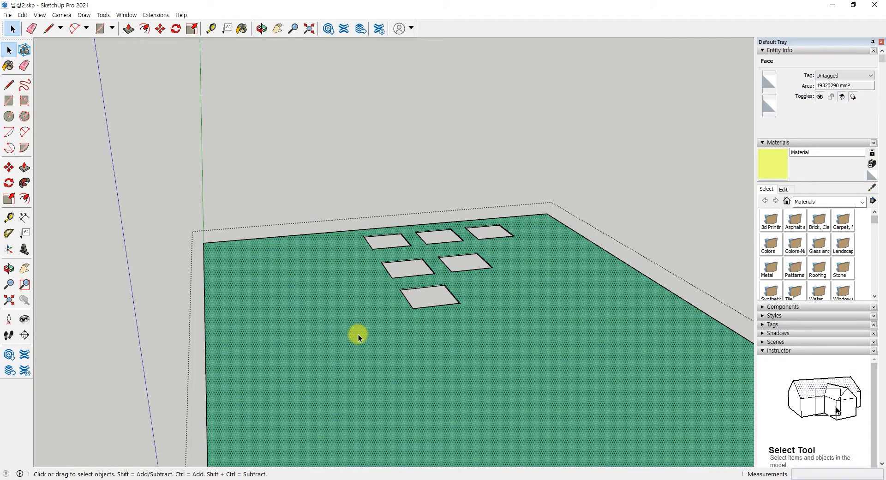
{"action": "right_click", "coordinate": [358, 337]}
{"action": "mouse_move", "coordinate": [397, 396]}
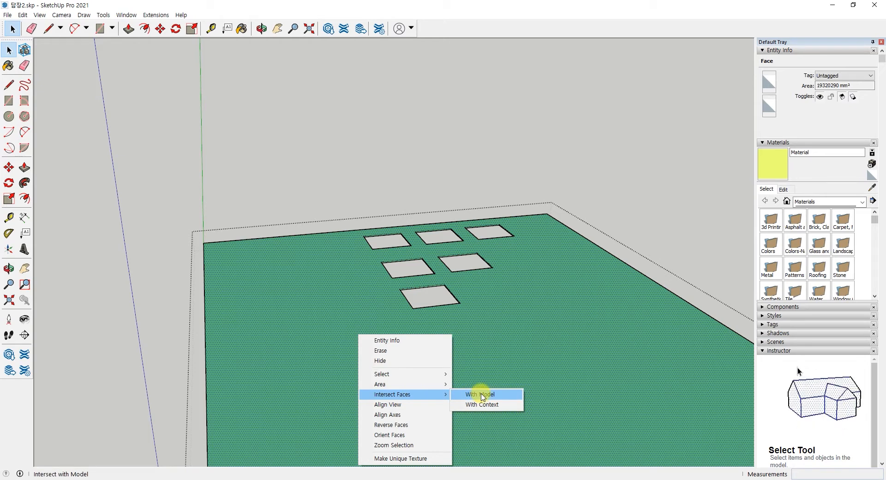
{"action": "left_click", "coordinate": [482, 395]}
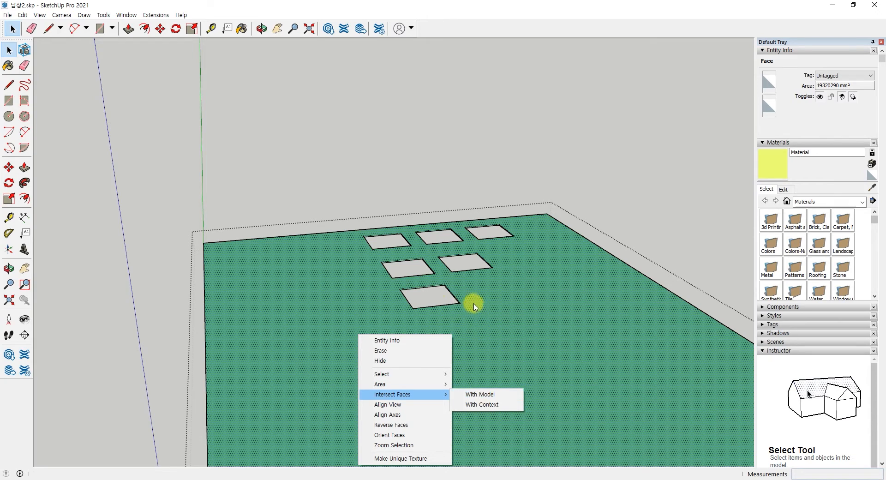
{"action": "left_click", "coordinate": [431, 202]}
Intersect the grass group's top face with the model to project the stepping-stone outlines onto it.
{"action": "double_click", "coordinate": [359, 347]}
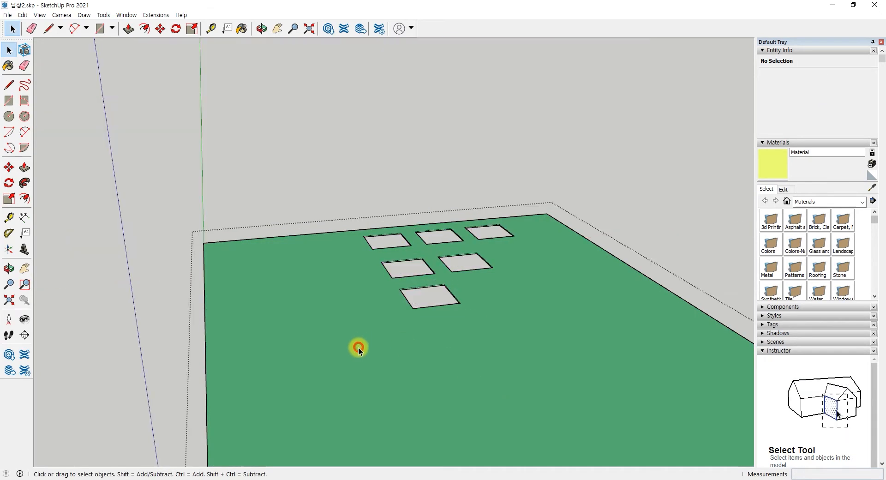
{"action": "left_click", "coordinate": [452, 342]}
{"action": "right_click", "coordinate": [453, 344]}
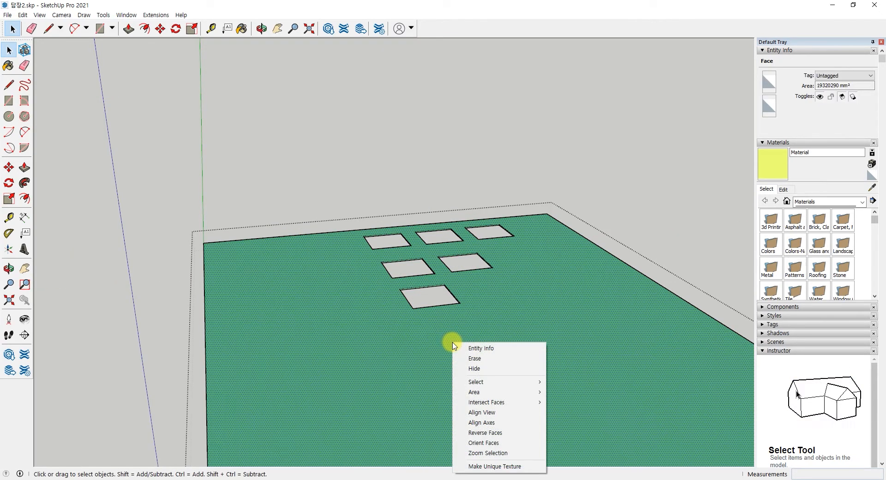
{"action": "mouse_move", "coordinate": [497, 402]}
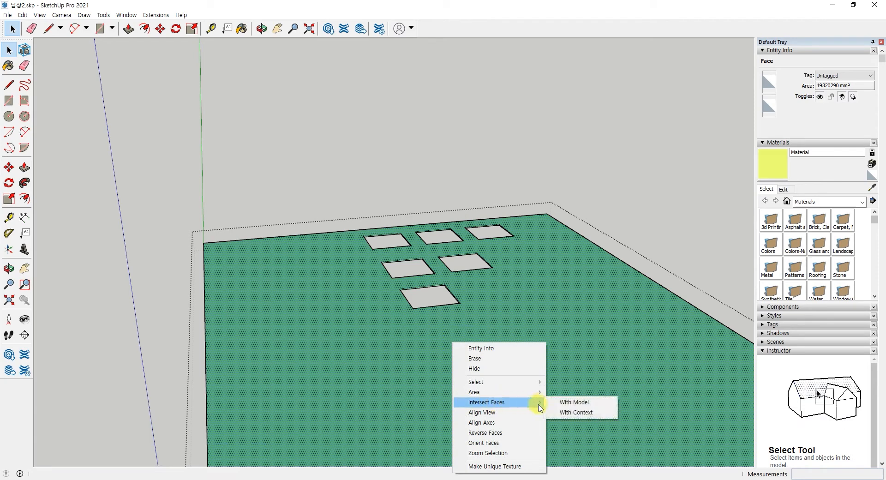
{"action": "left_click", "coordinate": [584, 404]}
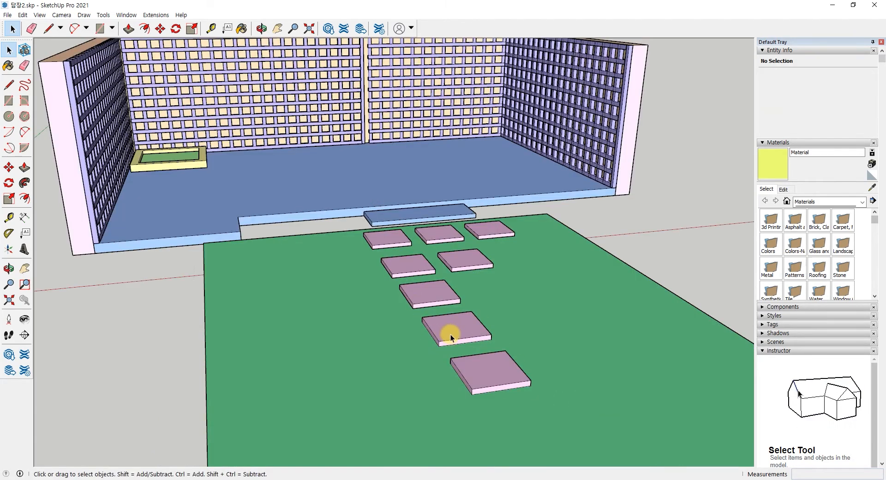
Open the grass group for editing.
{"action": "left_click", "coordinate": [338, 318]}
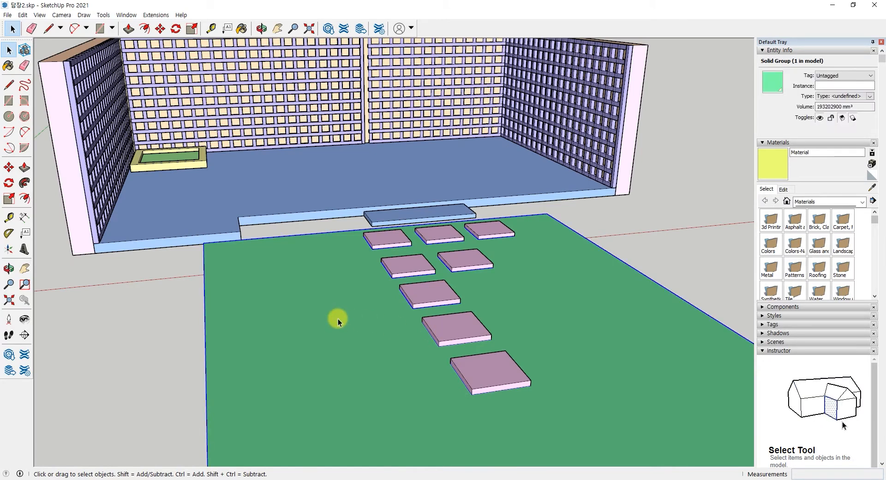
{"action": "double_click", "coordinate": [376, 345]}
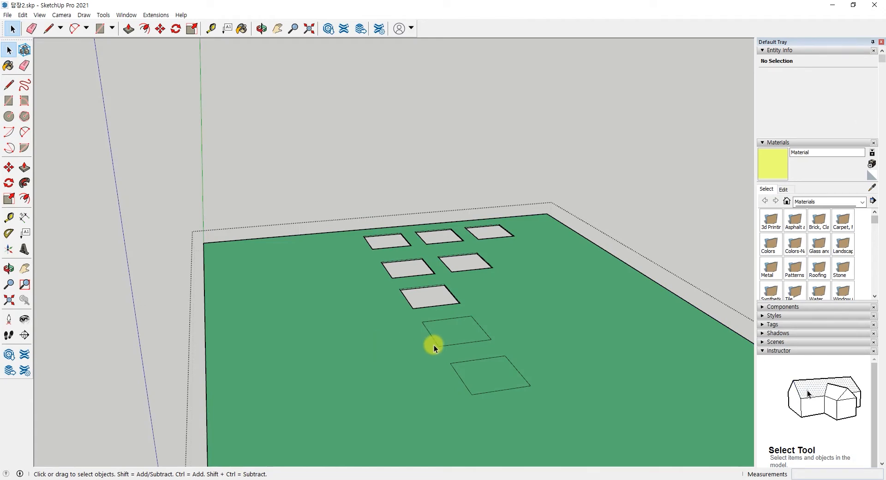
{"action": "left_click", "coordinate": [459, 332]}
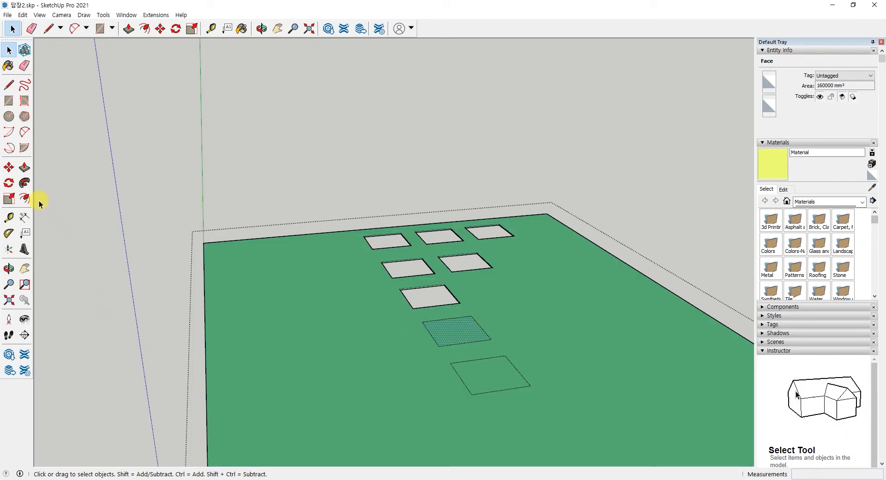
{"action": "left_click", "coordinate": [25, 167]}
{"action": "scroll", "coordinate": [459, 351], "scroll_direction": "up", "scroll_amount": 2}
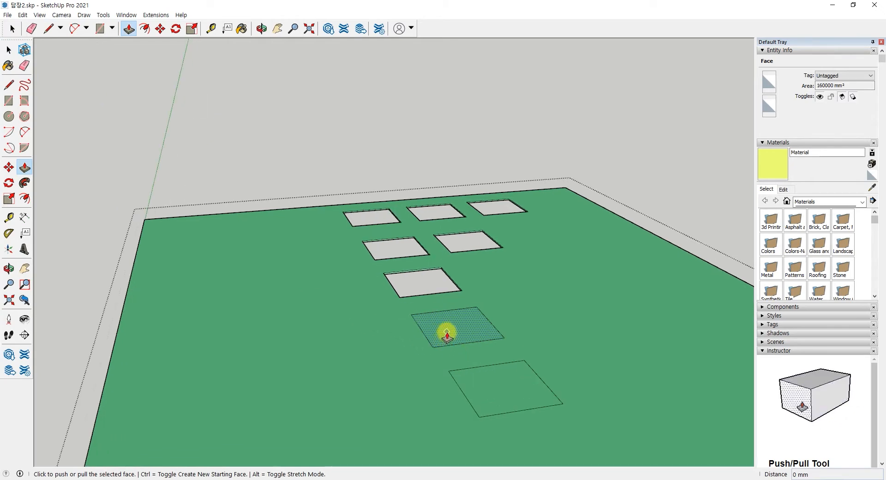
{"action": "left_click", "coordinate": [444, 342]}
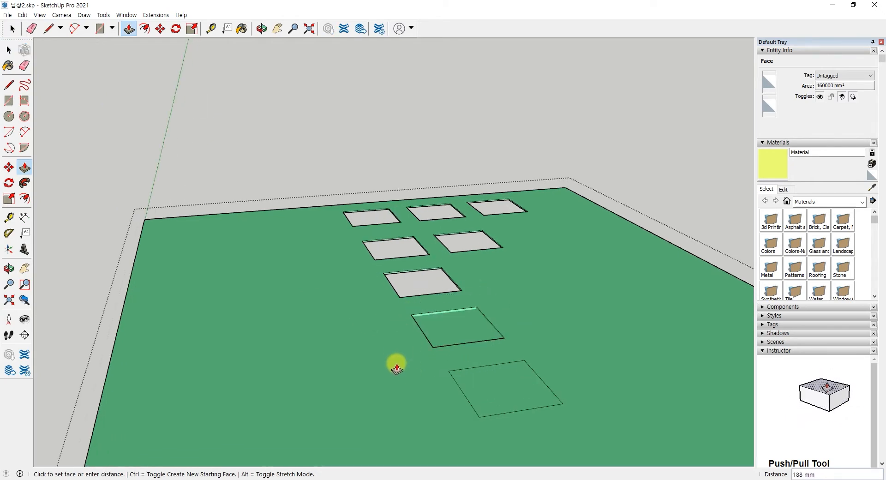
{"action": "key", "text": "alt"}
{"action": "key", "text": "Escape"}
{"action": "left_click", "coordinate": [447, 325]}
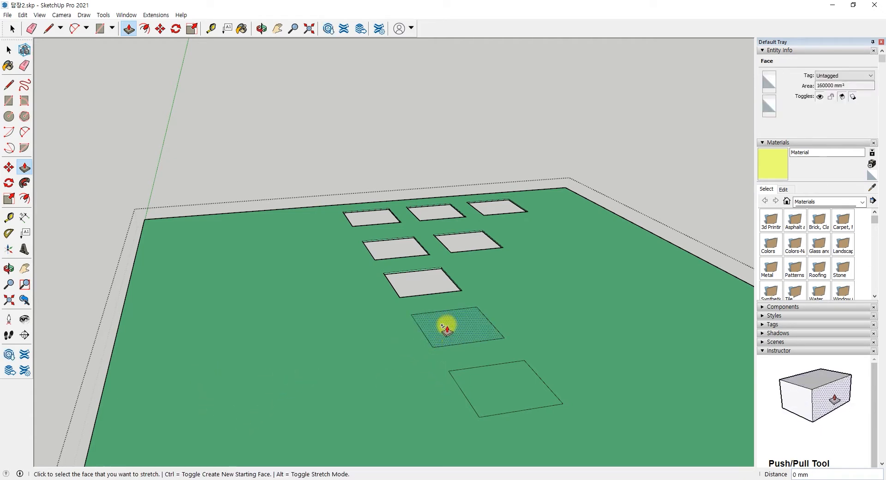
{"action": "left_click", "coordinate": [448, 326]}
{"action": "key", "text": "space"}
Push the upper of the two uncut stepping-stone outlines 10 mm through the grass slab, down to its bottom edge, to cut a hole.
{"action": "left_click", "coordinate": [450, 328]}
{"action": "left_click", "coordinate": [25, 168]}
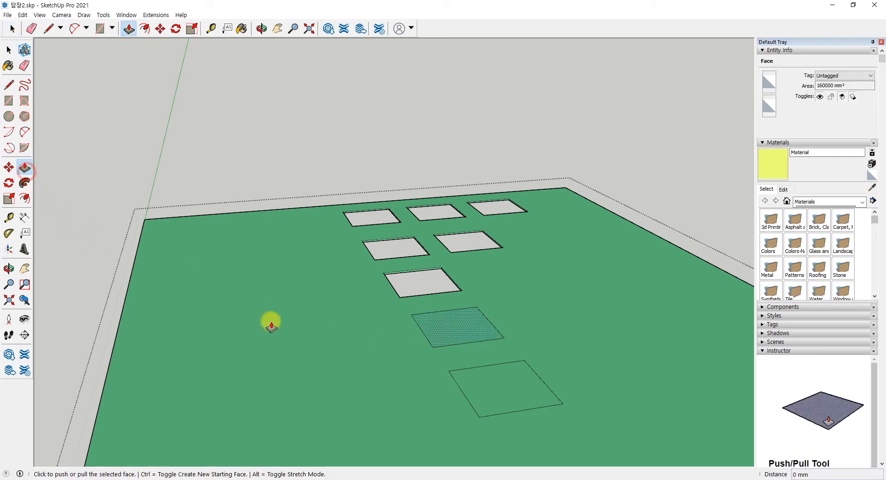
{"action": "left_click", "coordinate": [450, 327]}
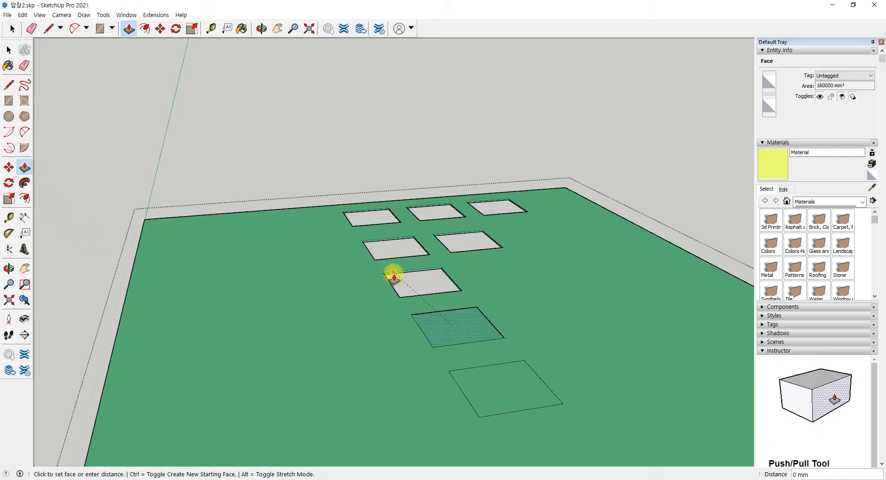
{"action": "scroll", "coordinate": [393, 276], "scroll_direction": "up", "scroll_amount": 3}
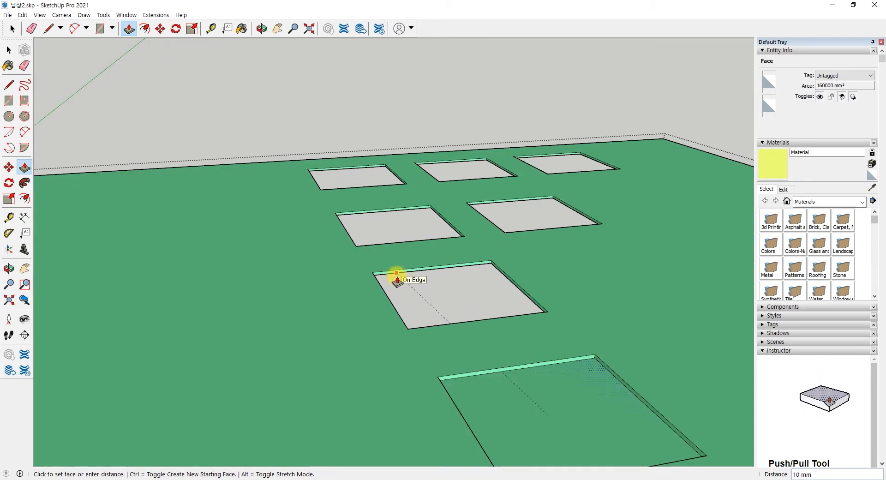
{"action": "scroll", "coordinate": [401, 293], "scroll_direction": "down", "scroll_amount": 4}
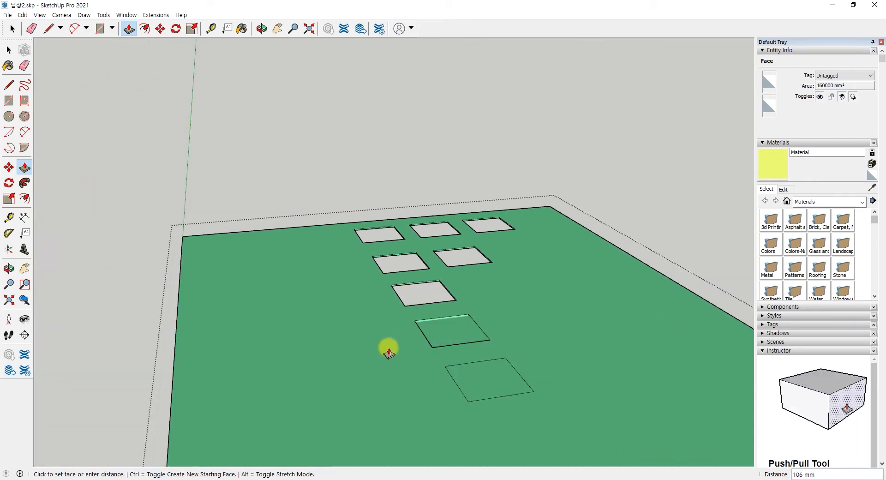
{"action": "middle_click_drag", "start_coordinate": [351, 382], "coordinate": [269, 444]}
{"action": "scroll", "coordinate": [230, 436], "scroll_direction": "up", "scroll_amount": 2}
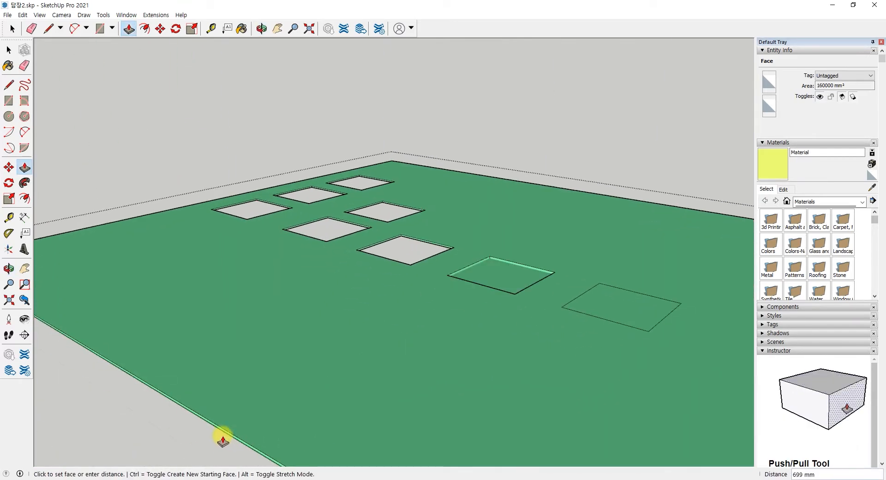
{"action": "scroll", "coordinate": [224, 436], "scroll_direction": "up", "scroll_amount": 2}
{"action": "left_click", "coordinate": [223, 436]}
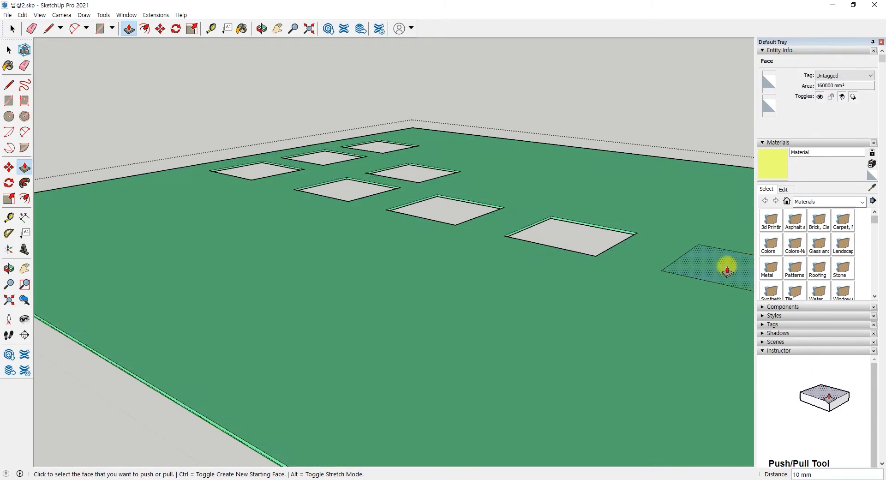
Repeat the 10 mm push on the last uncut stepping-stone outline, leave the grass group and select it.
{"action": "middle_click_drag", "start_coordinate": [611, 342], "coordinate": [450, 263]}
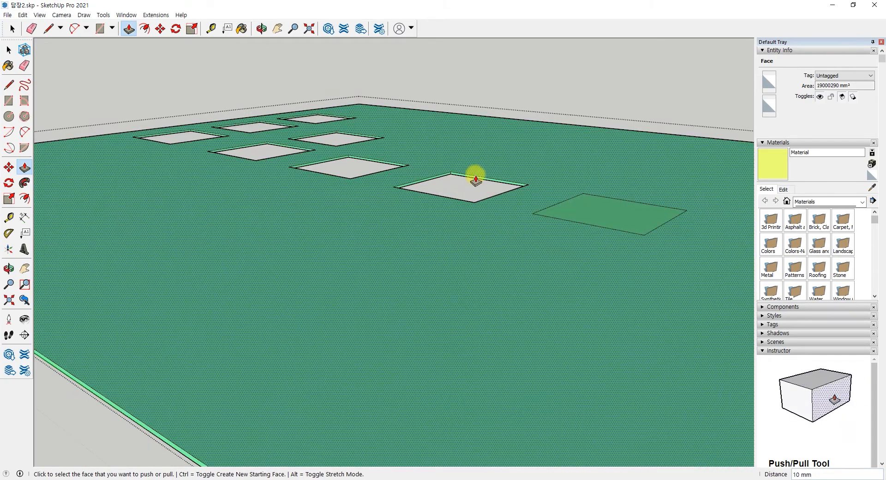
{"action": "double_click", "coordinate": [604, 222]}
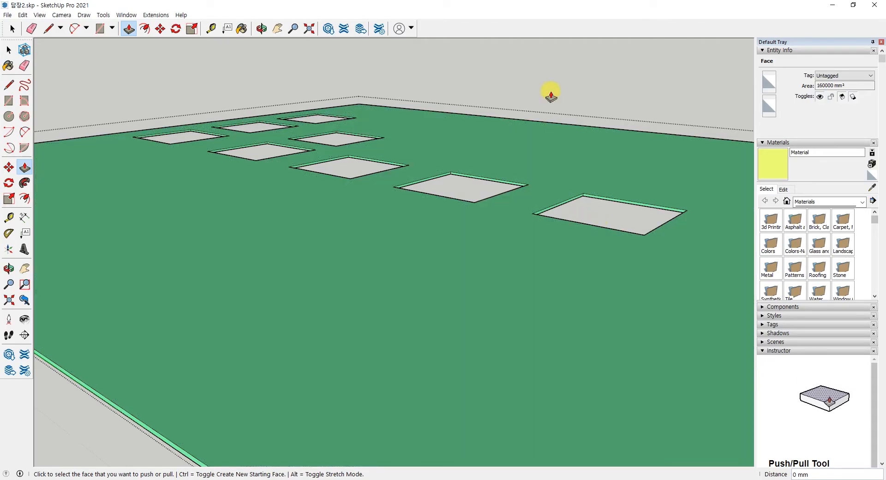
{"action": "key", "text": "space"}
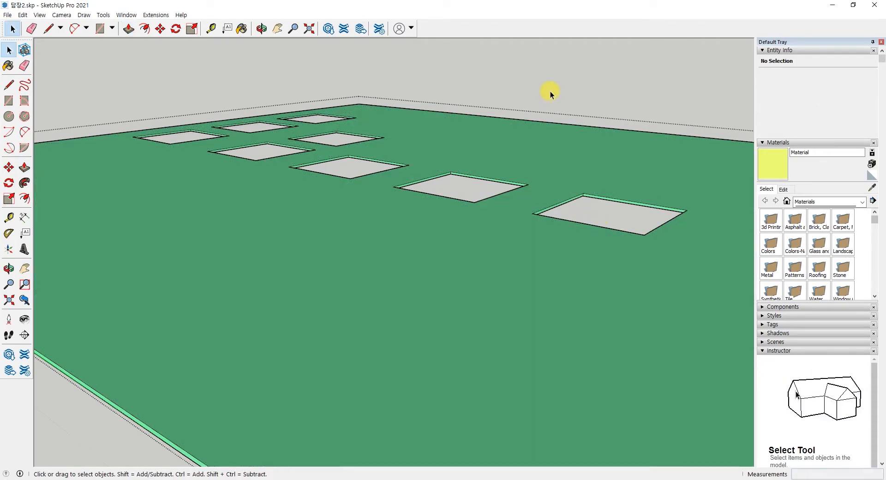
{"action": "left_click", "coordinate": [550, 94]}
{"action": "scroll", "coordinate": [509, 146], "scroll_direction": "down", "scroll_amount": 3}
{"action": "right_click", "coordinate": [530, 227]}
{"action": "left_click", "coordinate": [617, 110]}
{"action": "middle_click_drag", "start_coordinate": [565, 184], "coordinate": [529, 393]}
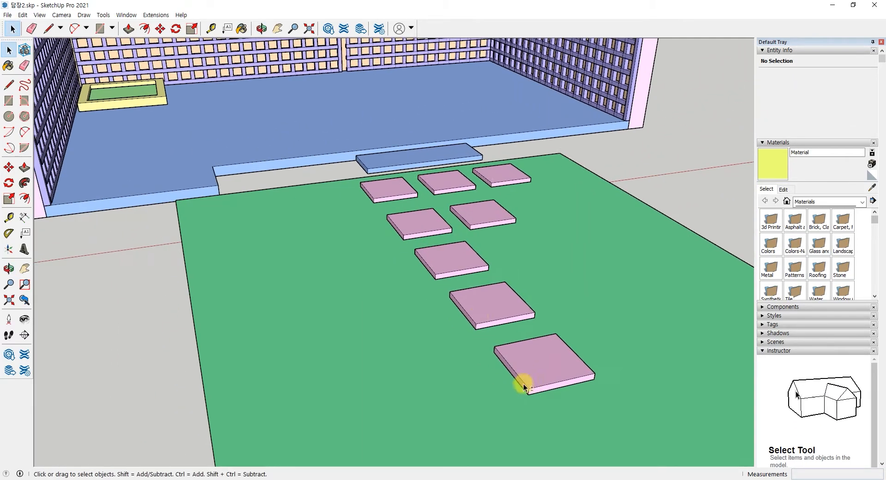
{"action": "scroll", "coordinate": [469, 307], "scroll_direction": "down", "scroll_amount": 3}
{"action": "left_click", "coordinate": [471, 309]}
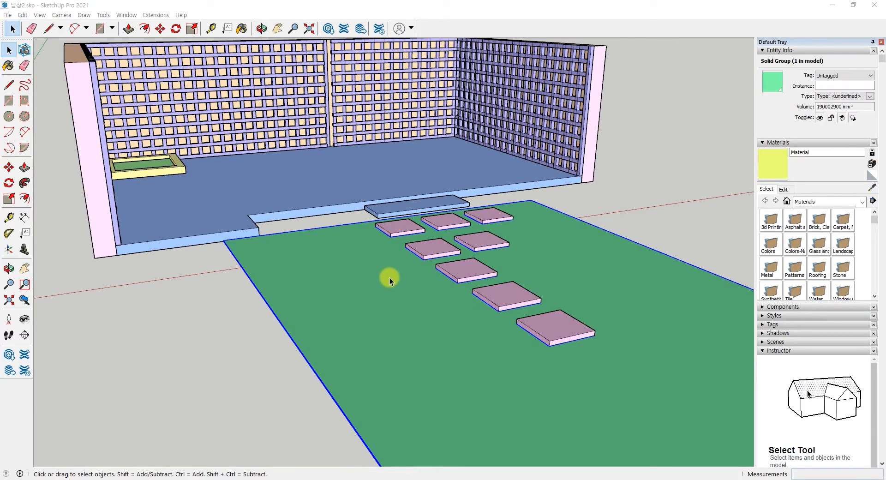
Save the model over the existing 담장2.skp in the 연습 folder.
{"action": "left_click", "coordinate": [10, 15]}
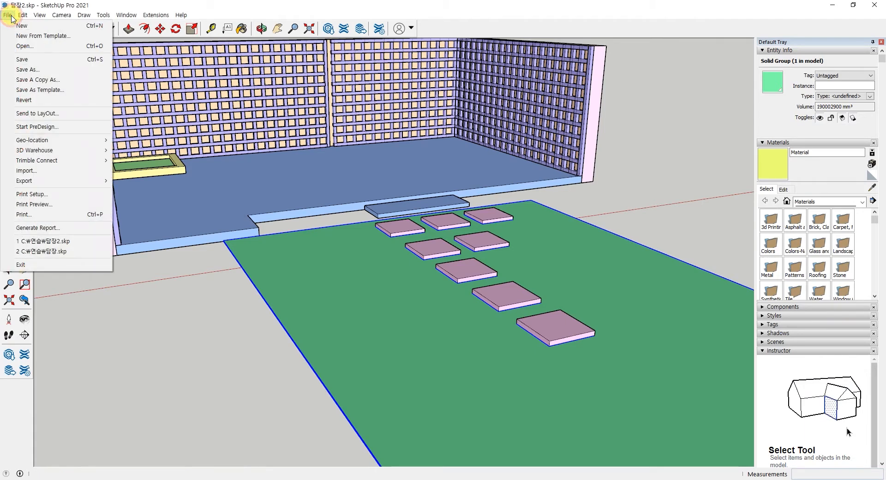
{"action": "left_click", "coordinate": [55, 69]}
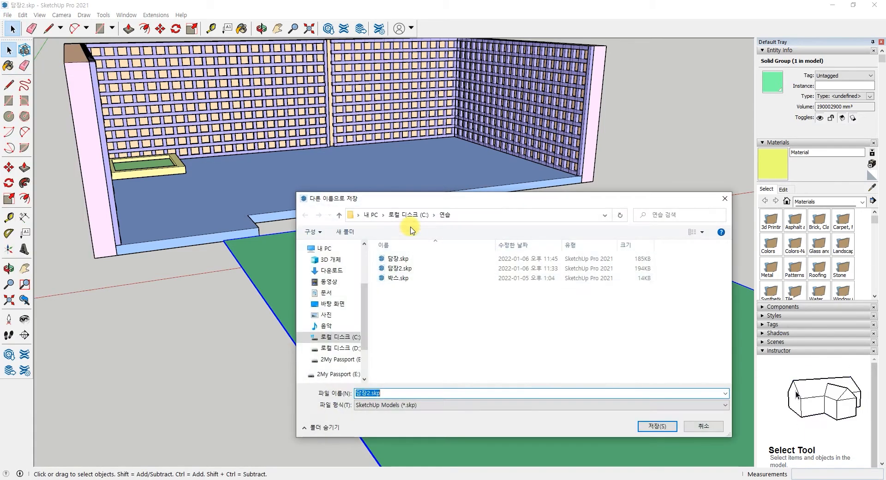
{"action": "left_click", "coordinate": [407, 270]}
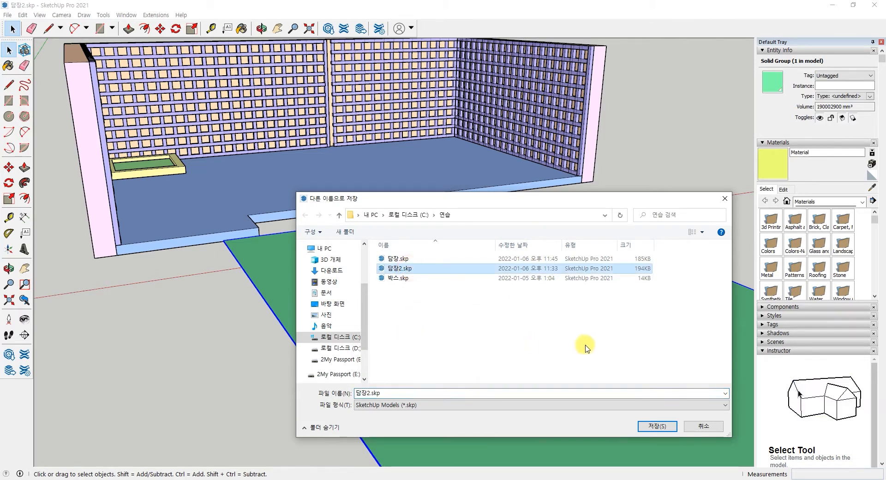
{"action": "left_click", "coordinate": [659, 426]}
{"action": "left_click", "coordinate": [452, 245]}
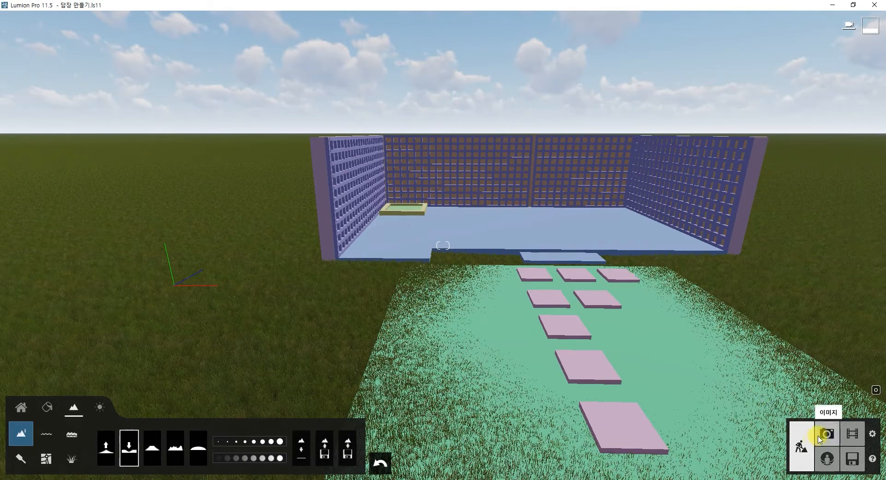
Switch to Lumion and apply the Landscape material to the fence model's grass surface, checking it around the stepping stones.
{"action": "left_click", "coordinate": [48, 407]}
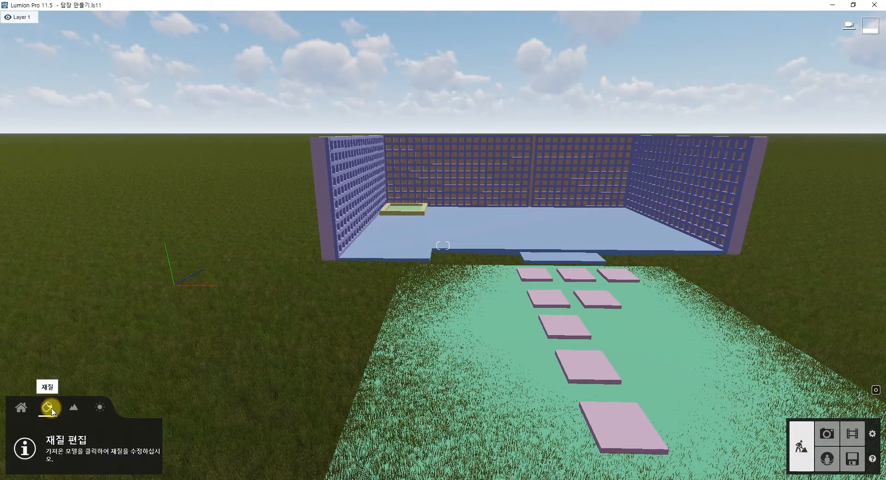
{"action": "left_click", "coordinate": [446, 361]}
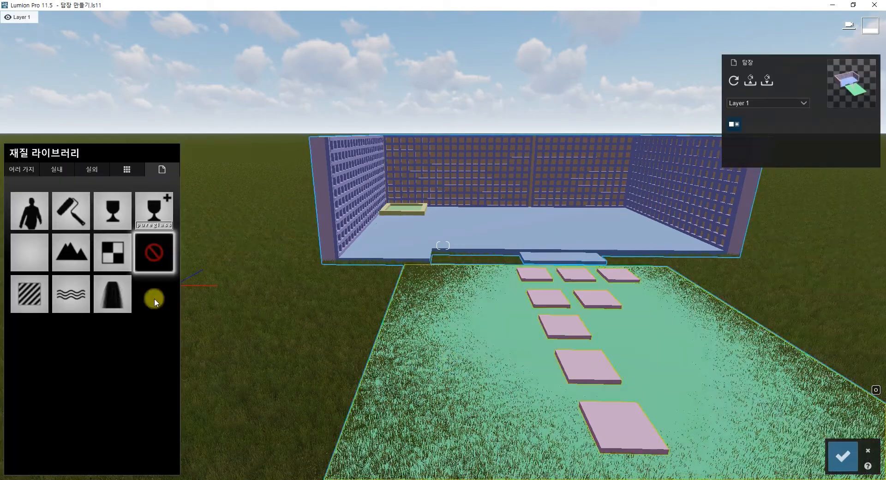
{"action": "left_click", "coordinate": [74, 260]}
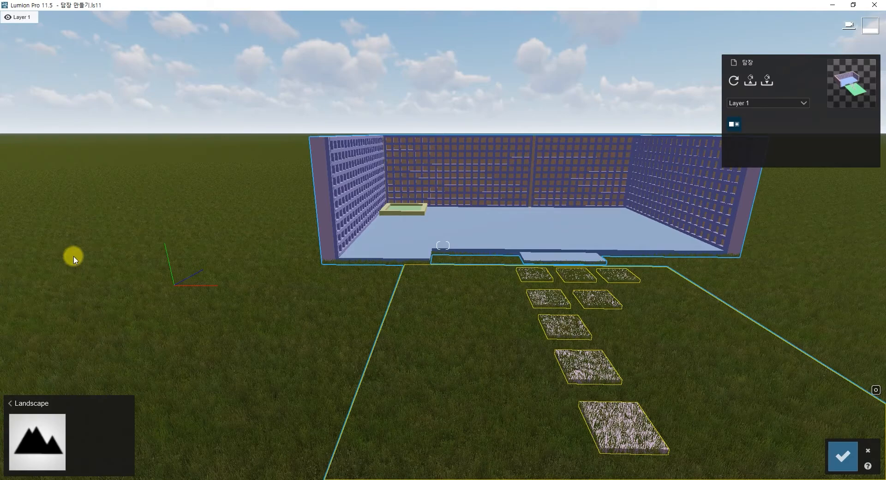
{"action": "scroll", "coordinate": [591, 348], "scroll_direction": "up", "scroll_amount": 4}
{"action": "scroll", "coordinate": [592, 348], "scroll_direction": "down", "scroll_amount": 2}
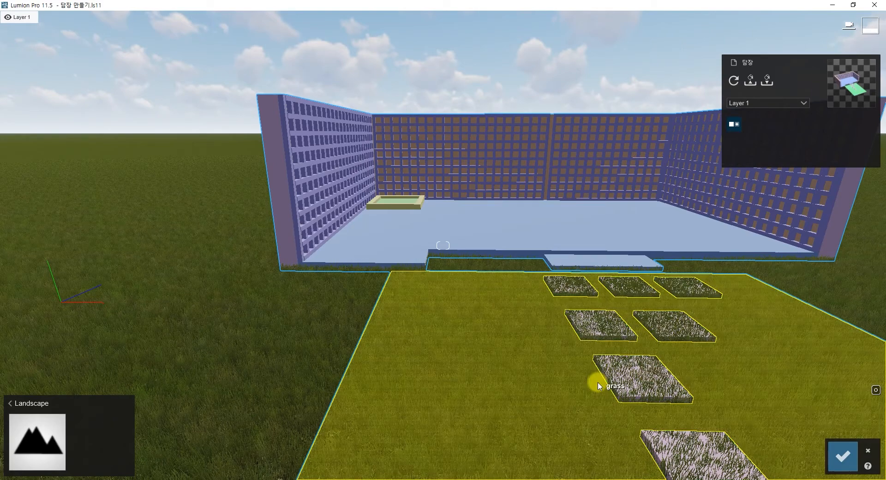
{"action": "scroll", "coordinate": [652, 406], "scroll_direction": "down", "scroll_amount": 5}
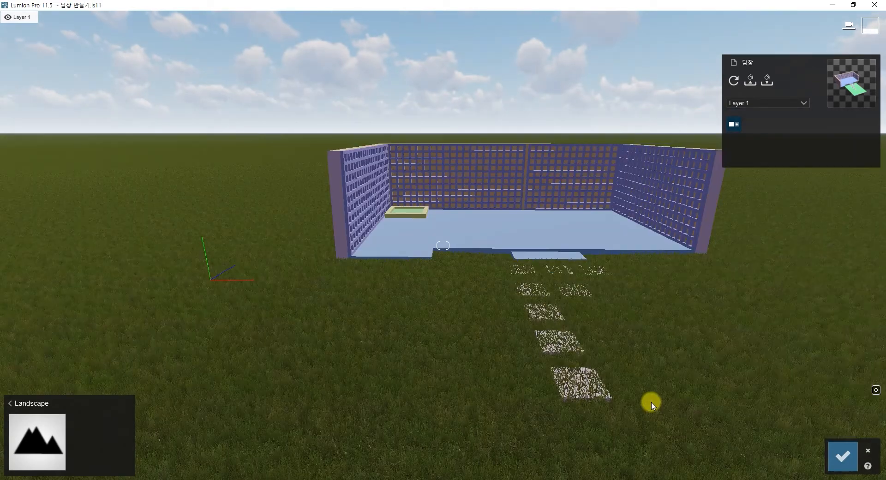
{"action": "middle_click_drag", "start_coordinate": [639, 398], "coordinate": [565, 398]}
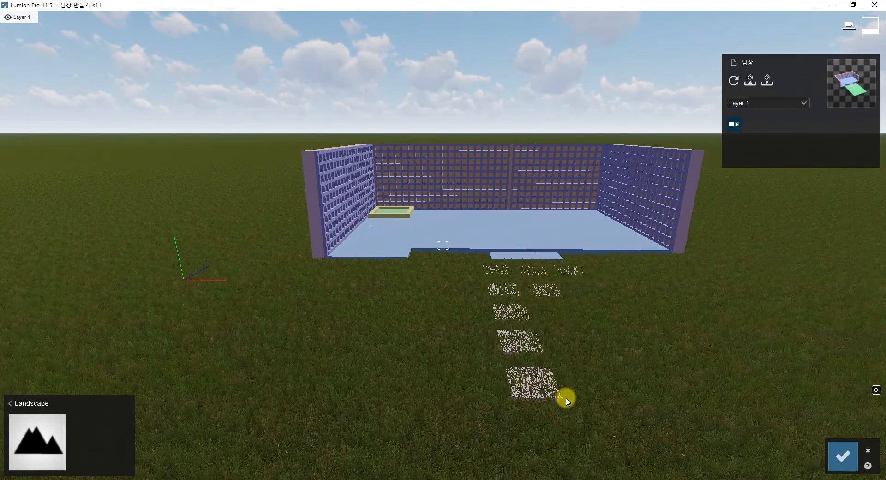
{"action": "scroll", "coordinate": [554, 380], "scroll_direction": "up", "scroll_amount": 2}
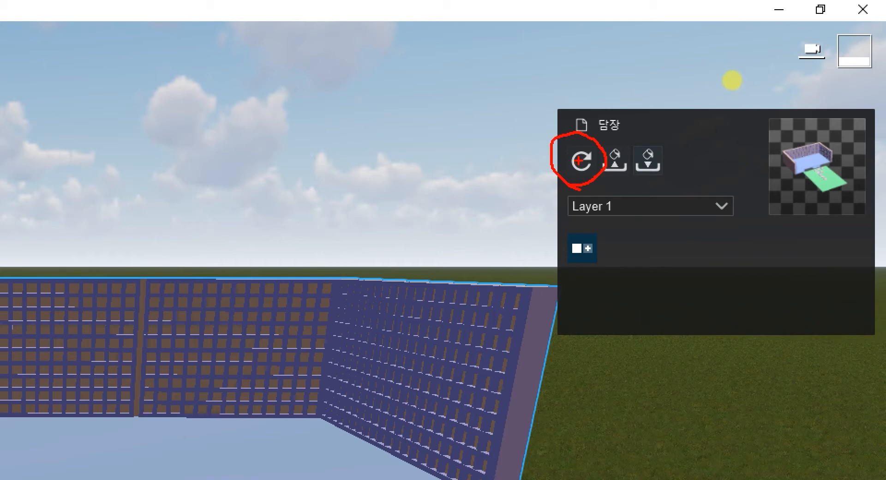
Import 담장2.skp as a new variation of the fence model, keeping the model name 담장2 and the default category.
{"action": "mouse_move", "coordinate": [590, 280]}
{"action": "left_mouse_down"}
{"action": "mouse_move", "coordinate": [571, 269]}
{"action": "mouse_move", "coordinate": [615, 245]}
{"action": "mouse_move", "coordinate": [570, 279]}
{"action": "left_mouse_up"}
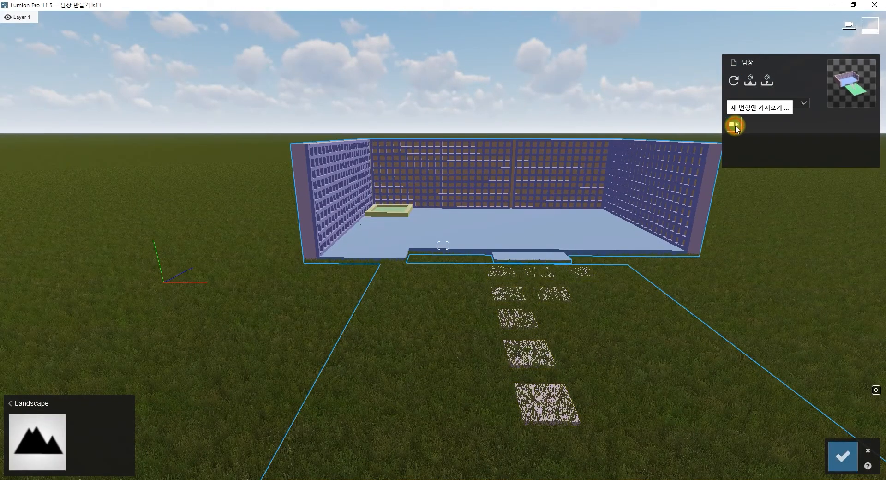
{"action": "left_click", "coordinate": [583, 249]}
{"action": "left_click", "coordinate": [428, 195]}
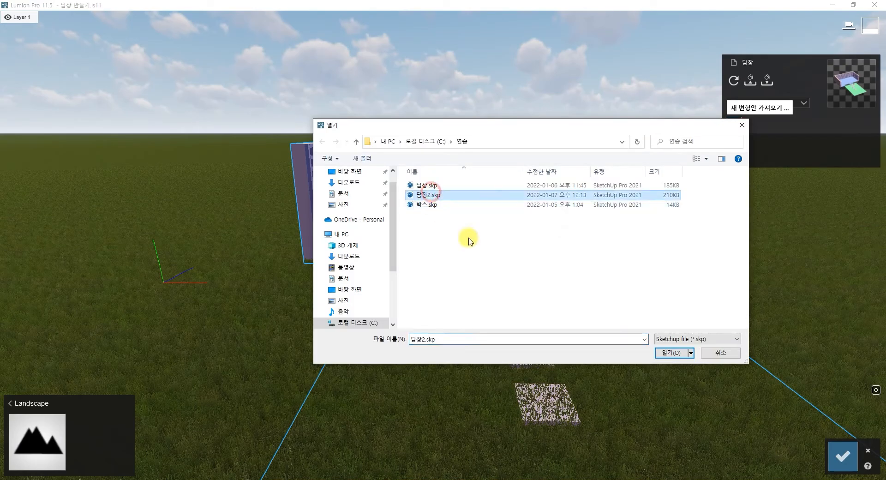
{"action": "left_click", "coordinate": [668, 352]}
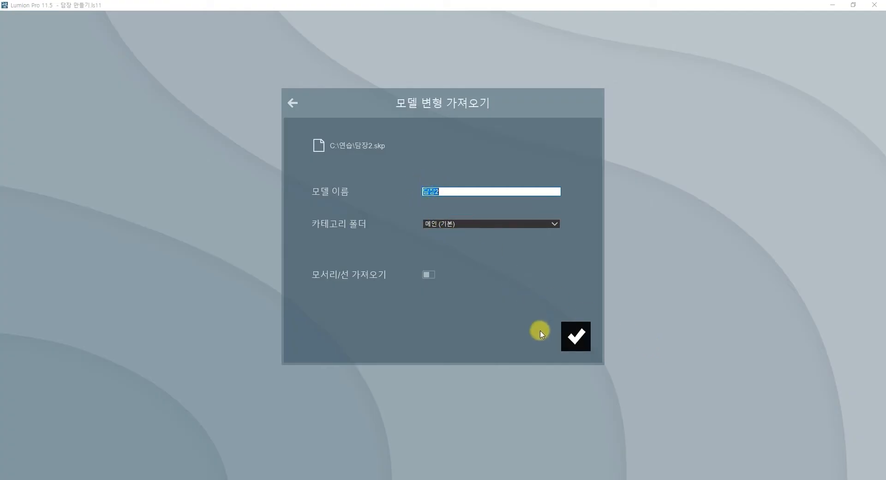
{"action": "left_click", "coordinate": [576, 336]}
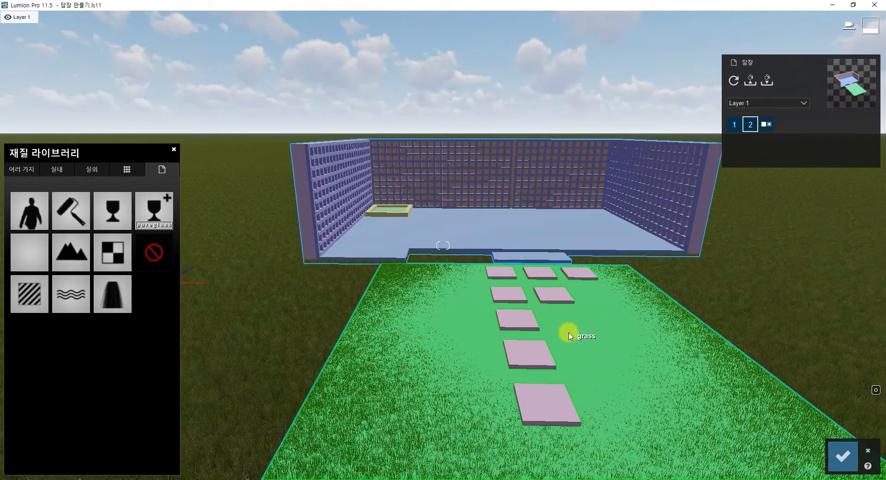
Compare the fence model's two variations and switch it back to variation 1.
{"action": "scroll", "coordinate": [590, 361], "scroll_direction": "up", "scroll_amount": 3}
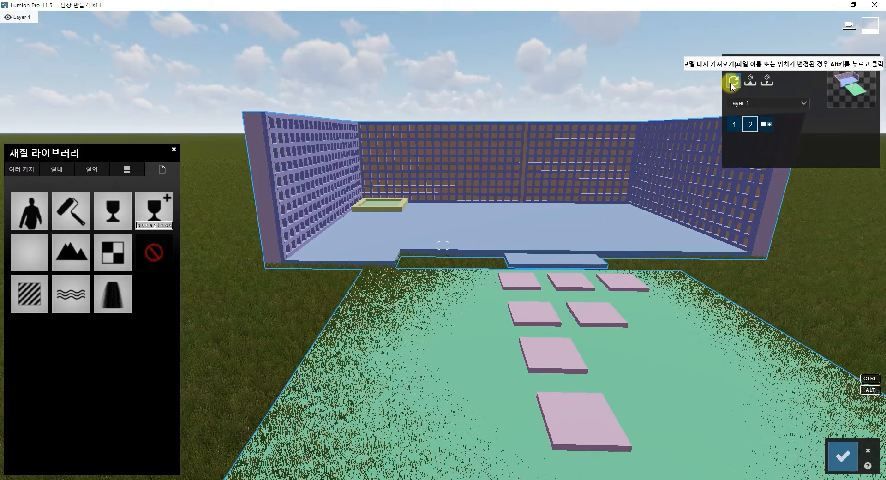
{"action": "left_click", "coordinate": [732, 82]}
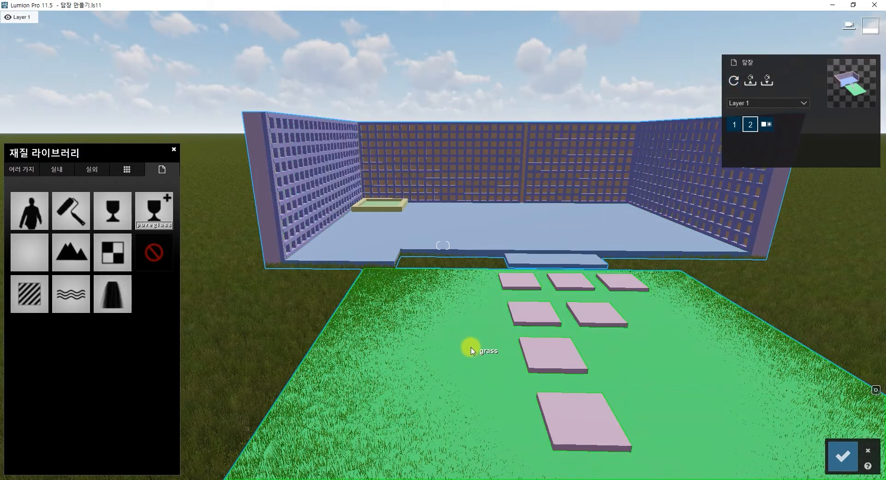
{"action": "left_click", "coordinate": [750, 125]}
{"action": "left_click", "coordinate": [735, 124]}
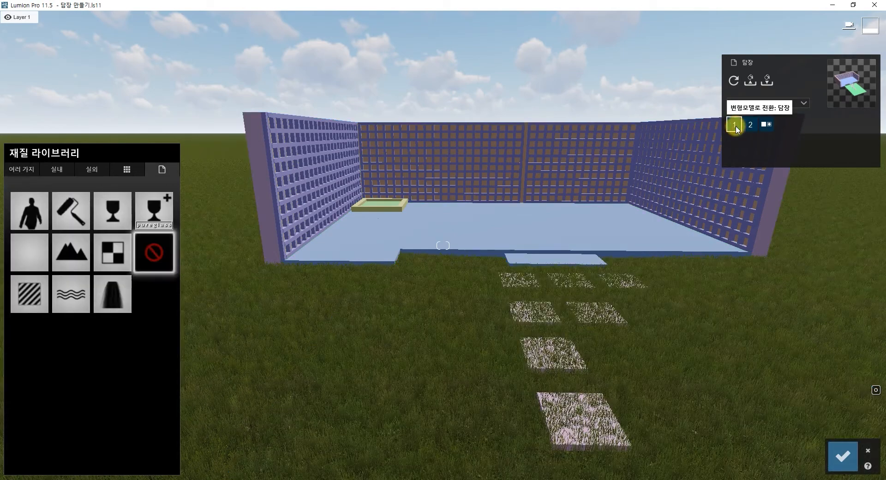
Switch the fence model to variation 2, apply the Landscape material to its grass surface, and save the material changes.
{"action": "left_click", "coordinate": [750, 125]}
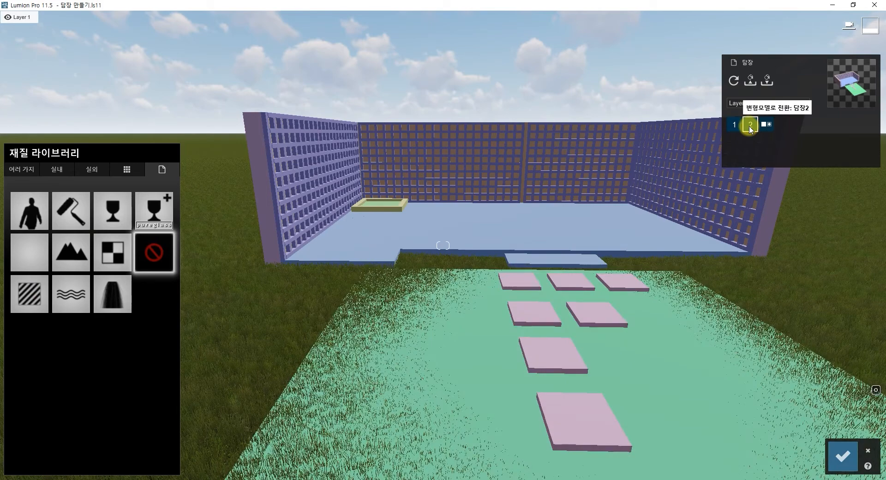
{"action": "left_click", "coordinate": [458, 412]}
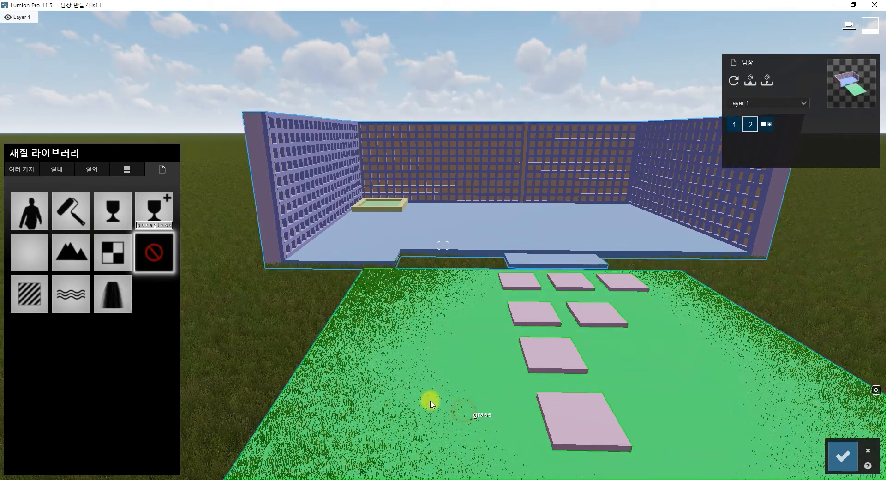
{"action": "left_click", "coordinate": [82, 257]}
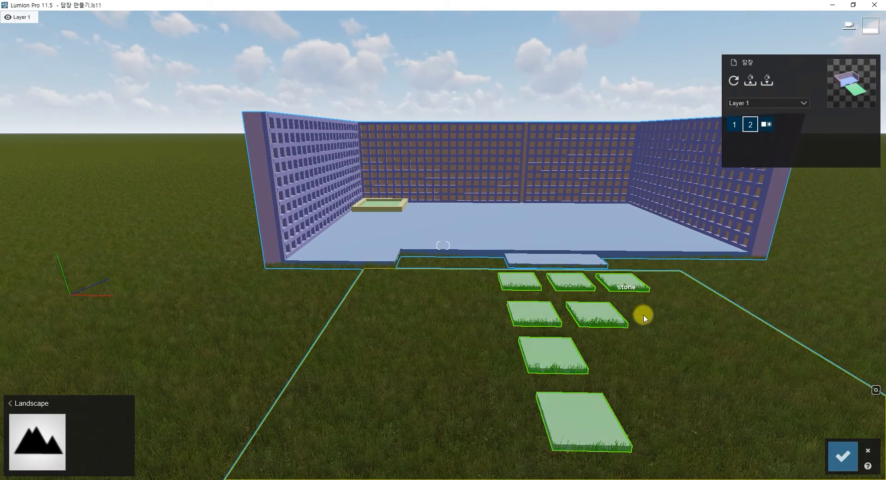
{"action": "left_click", "coordinate": [847, 457]}
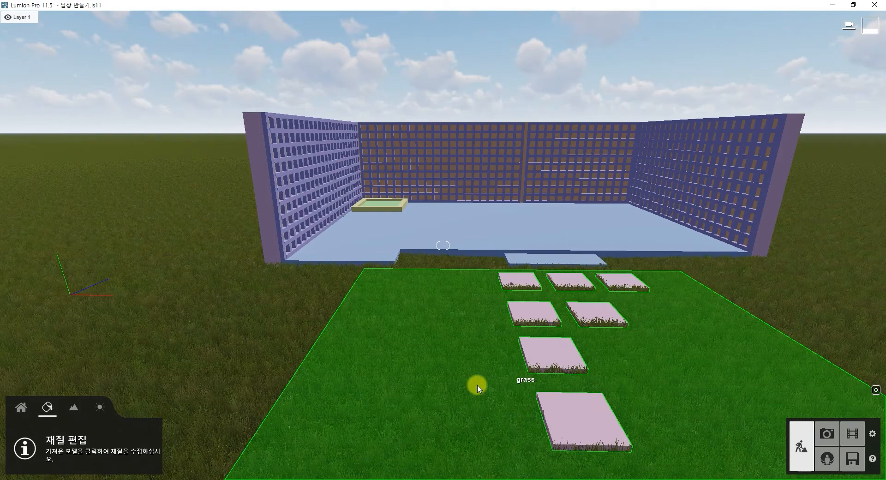
Compare the grass around the stepping stones in variations 1 and 2, then return to variation 2 and close material editing.
{"action": "left_click", "coordinate": [669, 372]}
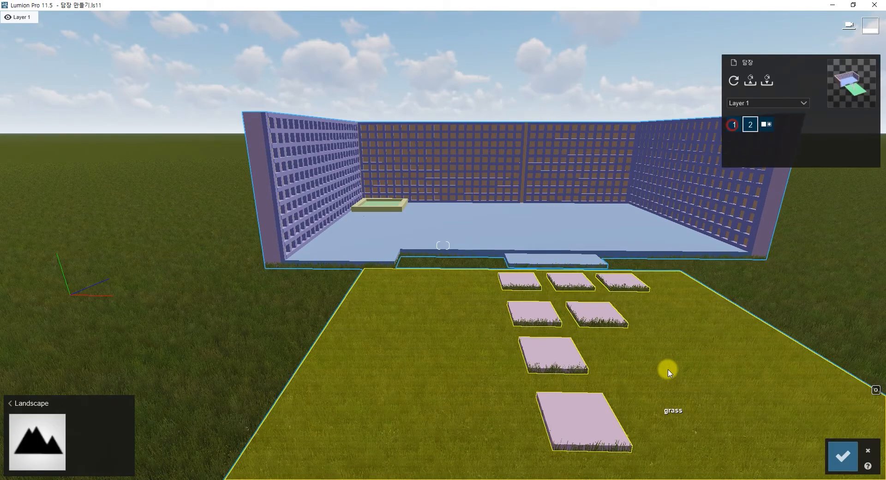
{"action": "left_click", "coordinate": [734, 125]}
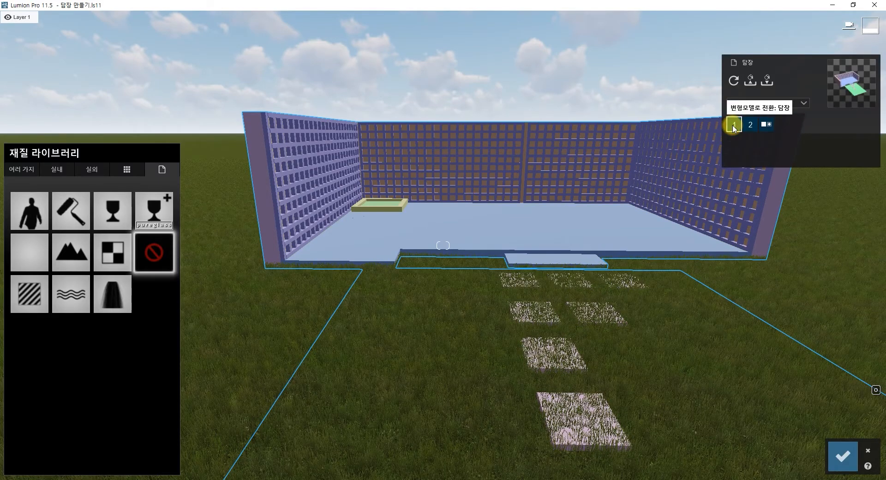
{"action": "left_click", "coordinate": [750, 126]}
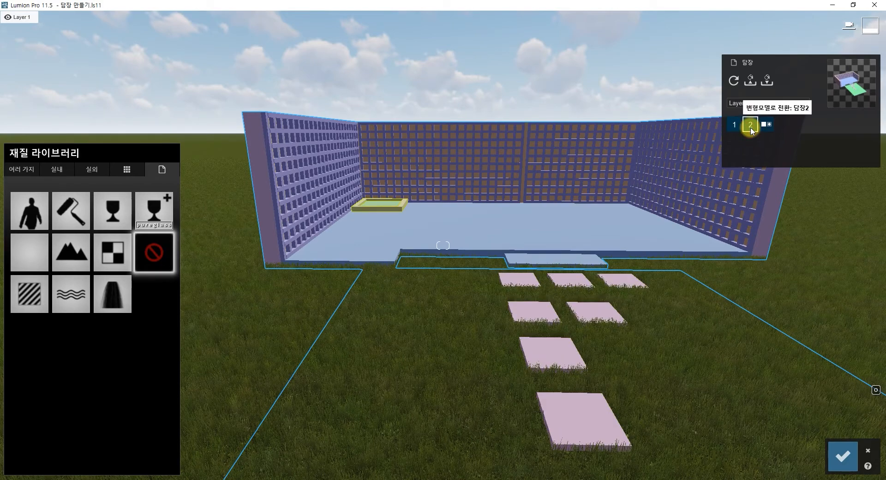
{"action": "left_click", "coordinate": [844, 456]}
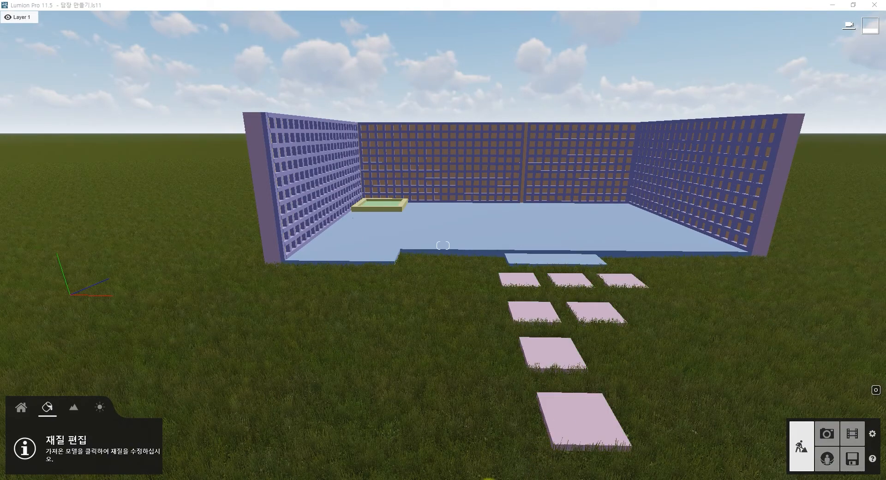
Check the reference photo ss.jpg in XnView, return to Lumion and apply the exterior material Pavement Stone 001 1024 to the stepping stones.
{"action": "left_click", "coordinate": [496, 479]}
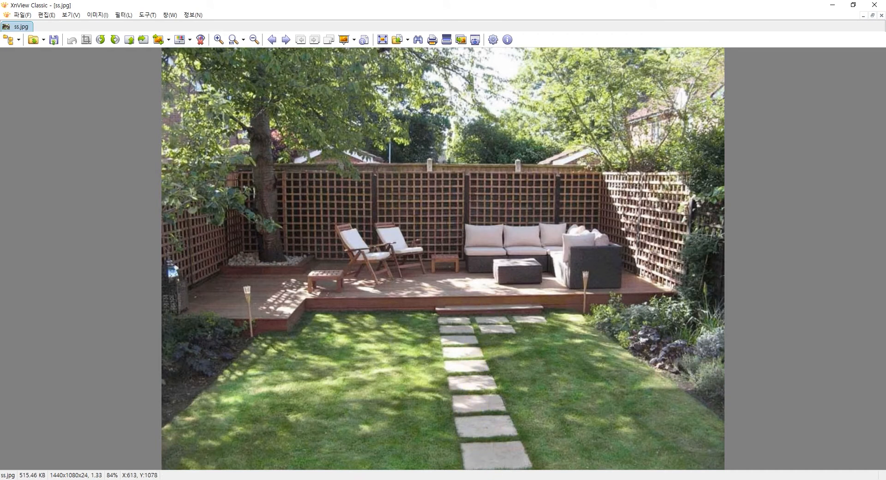
{"action": "left_click", "coordinate": [409, 479]}
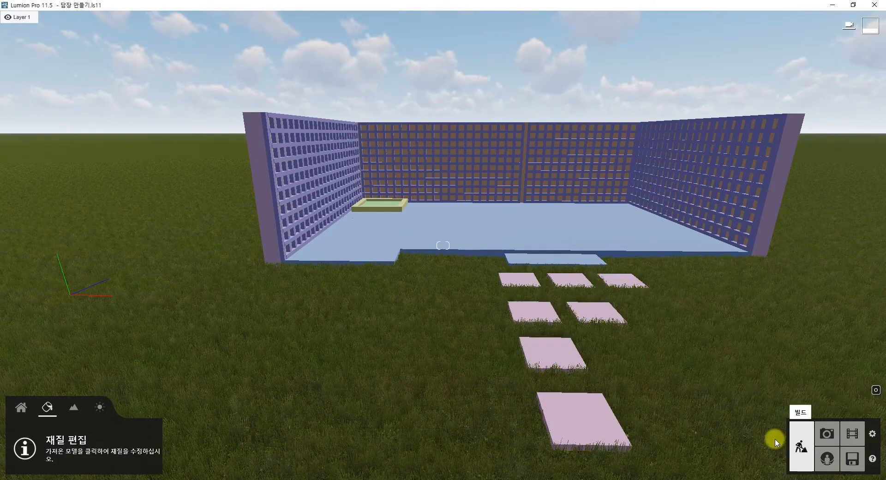
{"action": "left_click", "coordinate": [541, 365]}
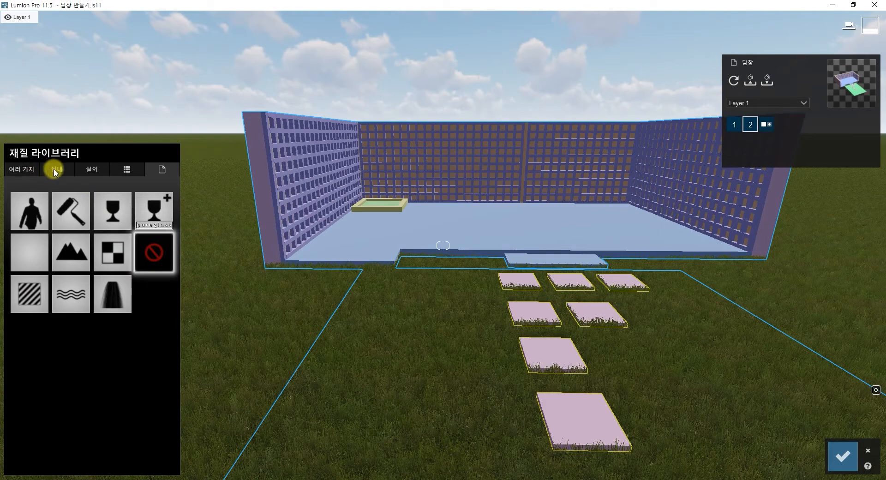
{"action": "left_click", "coordinate": [93, 173]}
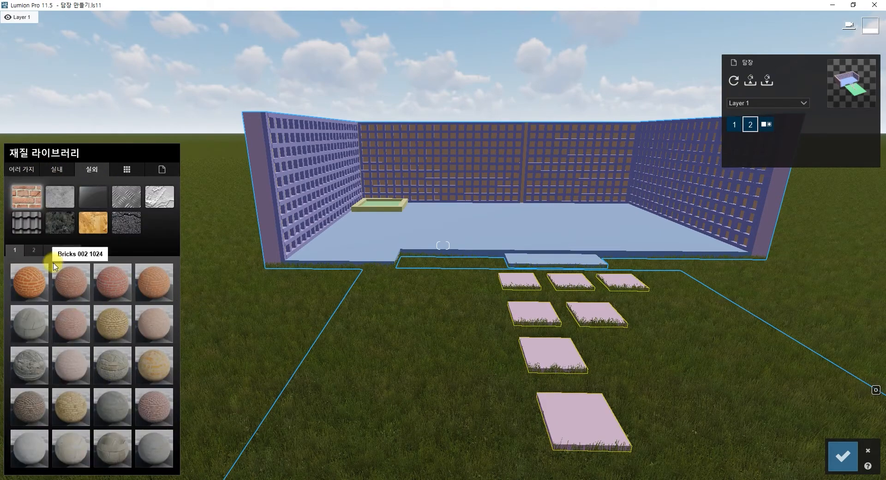
{"action": "left_click", "coordinate": [60, 225]}
{"action": "left_click", "coordinate": [115, 371]}
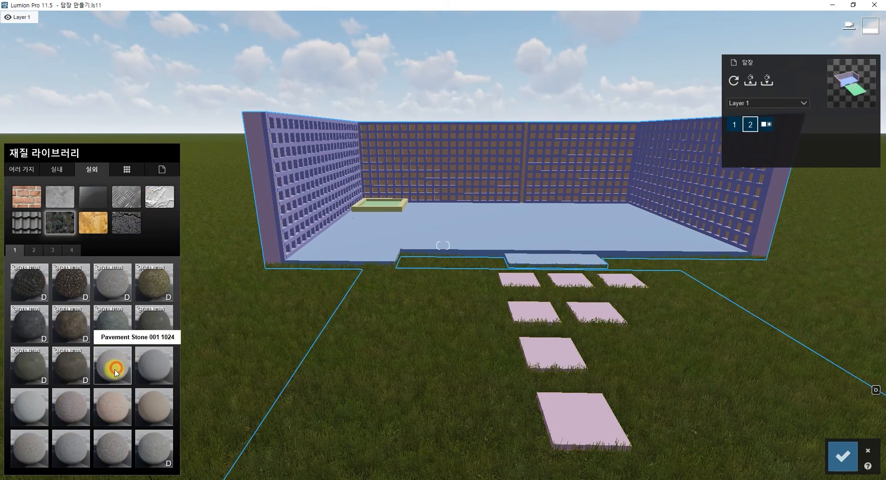
{"action": "left_click", "coordinate": [596, 423]}
{"action": "scroll", "coordinate": [609, 425], "scroll_direction": "up", "scroll_amount": 2}
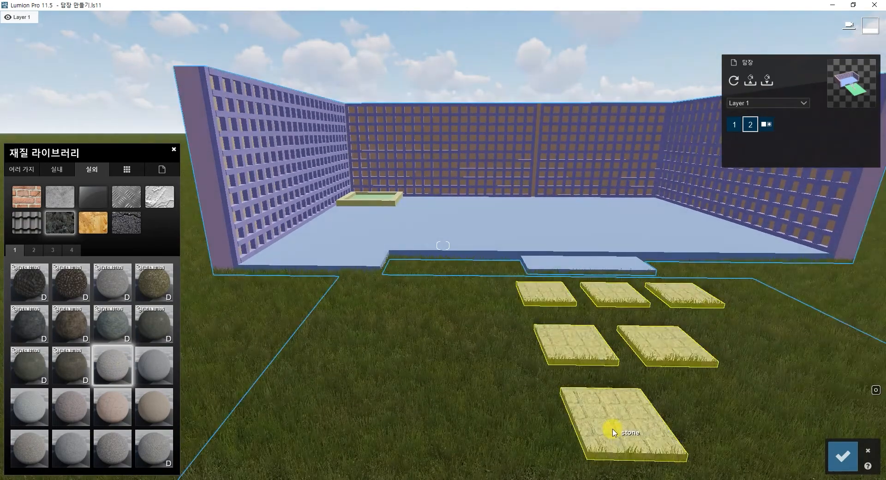
{"action": "key", "text": "d"}
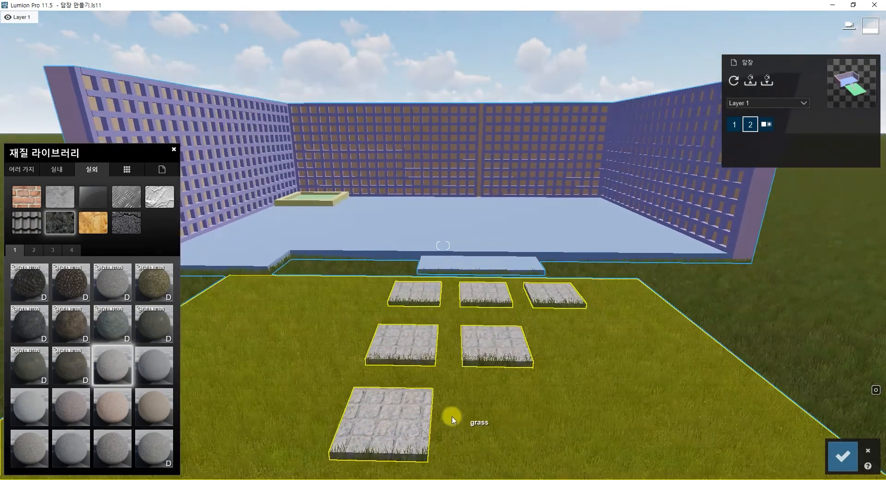
{"action": "scroll", "coordinate": [452, 420], "scroll_direction": "up", "scroll_amount": 2}
Try other exterior stone materials on the stepping stones, including Evermotion Sandstone Tiles 003 2048, Pavement Stone 002 1024 and Pavement Stone 011 2048.
{"action": "left_click", "coordinate": [112, 339]}
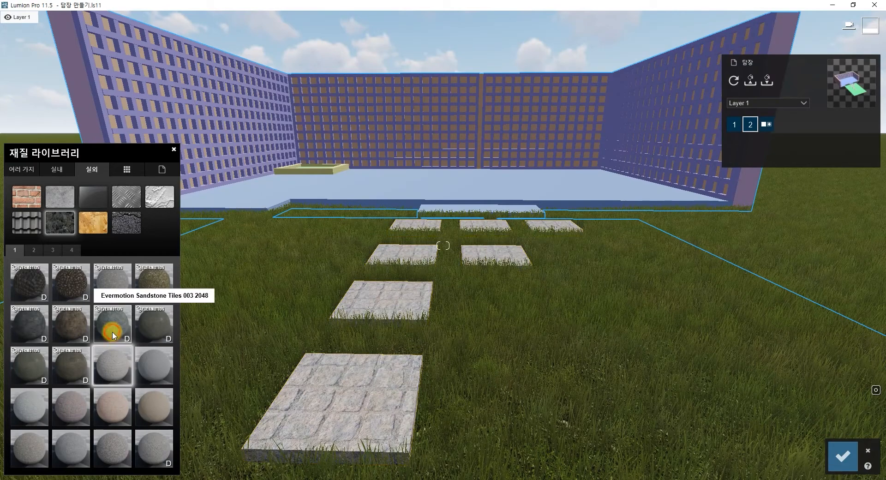
{"action": "left_click", "coordinate": [150, 409]}
{"action": "left_click", "coordinate": [159, 369]}
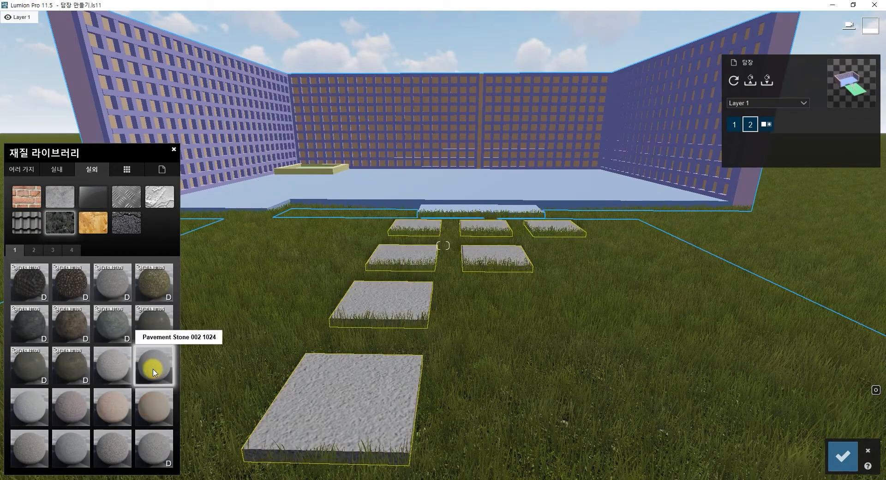
{"action": "left_click", "coordinate": [114, 449]}
{"action": "left_click", "coordinate": [151, 457]}
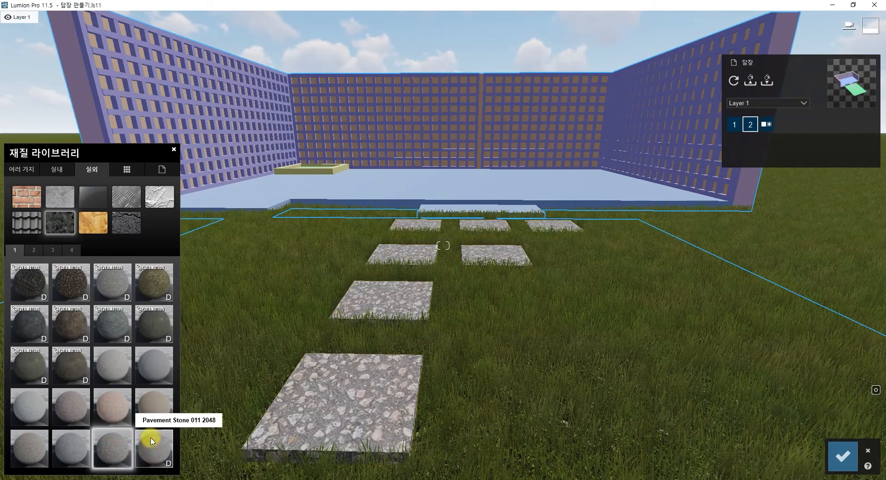
Apply the exterior concrete material Concrete 017 1024 to the stepping stones.
{"action": "left_click", "coordinate": [57, 203]}
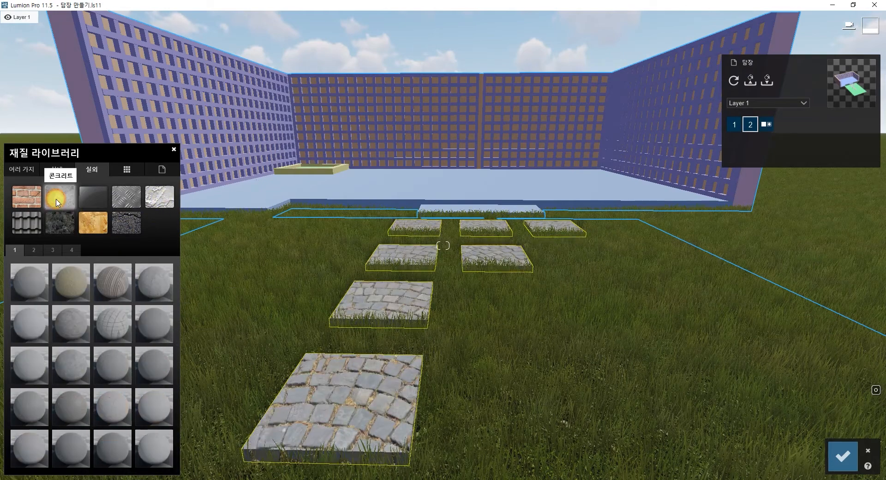
{"action": "left_click", "coordinate": [125, 367]}
{"action": "left_click", "coordinate": [102, 410]}
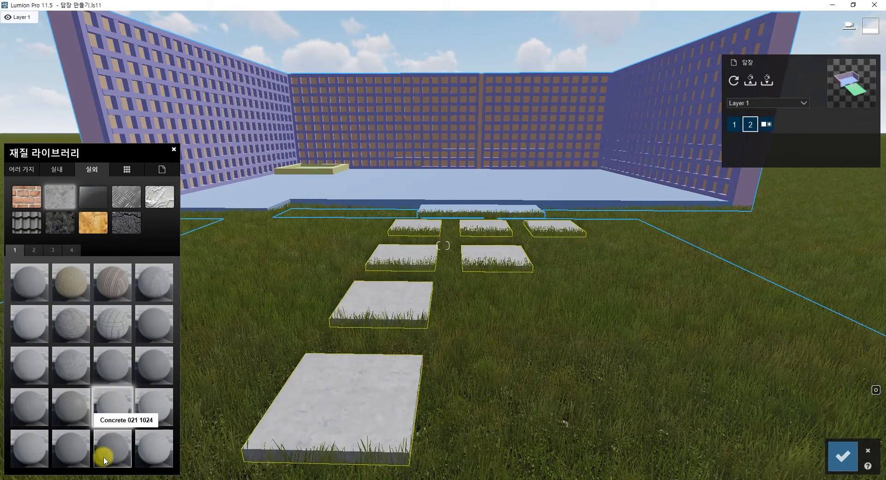
{"action": "mouse_move", "coordinate": [418, 433]}
{"action": "right_mouse_down"}
{"action": "mouse_move", "coordinate": [334, 427]}
{"action": "mouse_move", "coordinate": [403, 431]}
{"action": "right_mouse_up"}
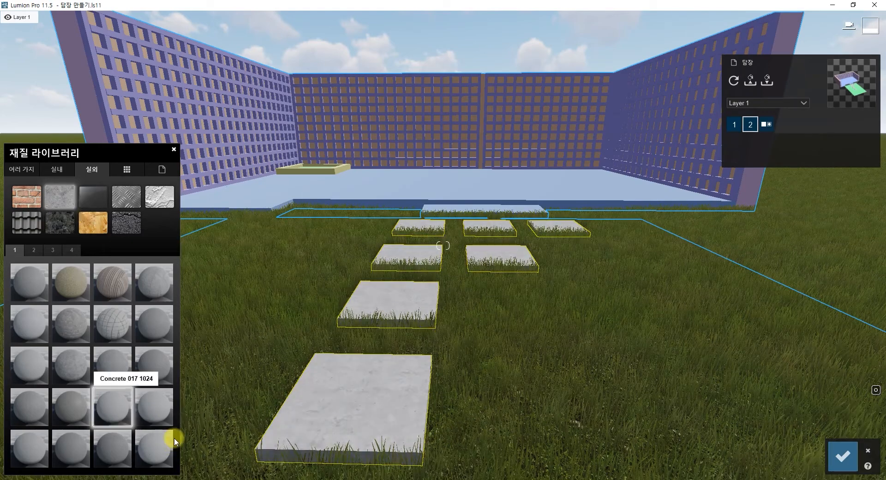
Raise the relief of the stepping stones' concrete slightly above 1.0 and lower its gloss and reflectivity to nearly zero.
{"action": "left_click", "coordinate": [111, 405]}
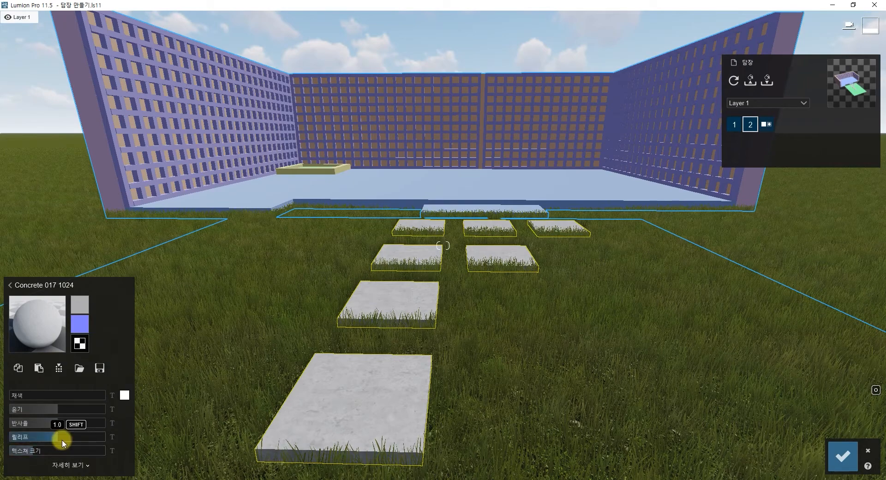
{"action": "left_click_drag", "start_coordinate": [46, 438], "coordinate": [93, 443]}
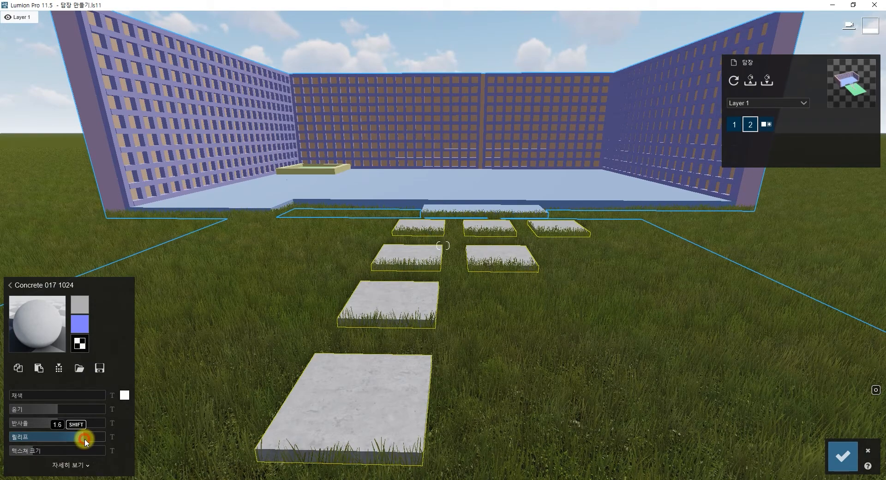
{"action": "left_click_drag", "start_coordinate": [98, 437], "coordinate": [68, 441]}
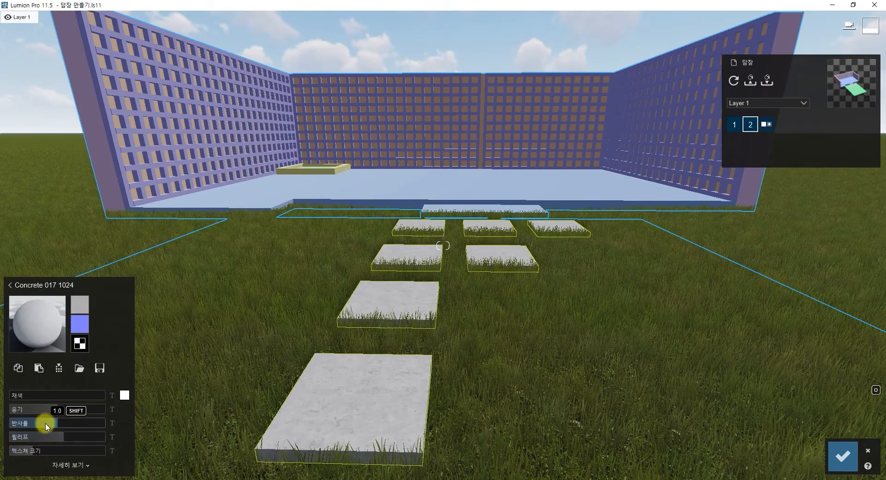
{"action": "left_click_drag", "start_coordinate": [51, 410], "coordinate": [21, 418]}
Try a red colorization on the stepping stones' concrete, then reset the tint to white with no colorization.
{"action": "mouse_move", "coordinate": [48, 399]}
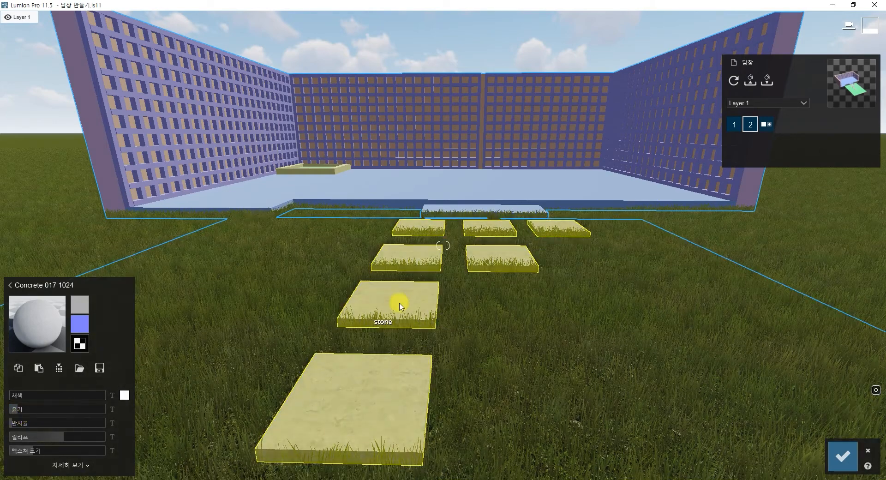
{"action": "left_click", "coordinate": [125, 395]}
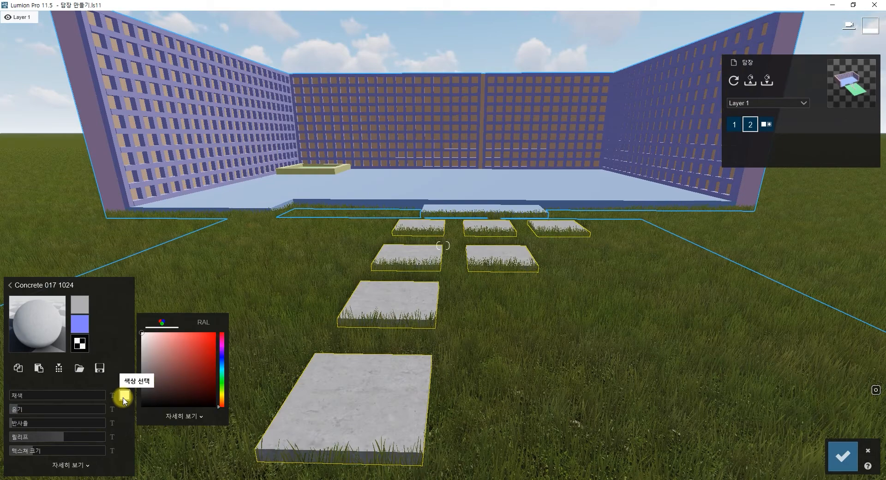
{"action": "left_click", "coordinate": [211, 344]}
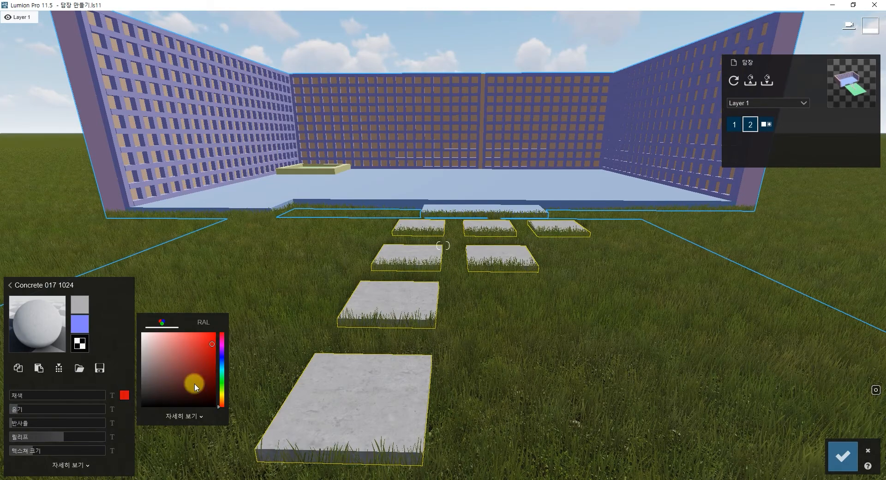
{"action": "left_click", "coordinate": [56, 396]}
{"action": "mouse_move", "coordinate": [46, 397]}
{"action": "left_mouse_down"}
{"action": "mouse_move", "coordinate": [56, 396]}
{"action": "mouse_move", "coordinate": [7, 396]}
{"action": "left_mouse_up"}
{"action": "left_click", "coordinate": [124, 395]}
{"action": "left_click_drag", "start_coordinate": [184, 362], "coordinate": [123, 334]}
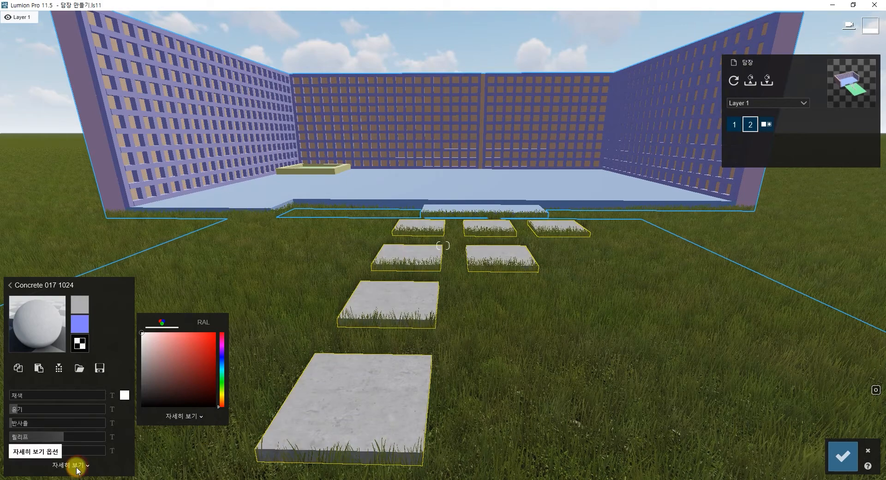
Add stone-type weathering at a little under half strength to the stepping stones' concrete and check the result up close.
{"action": "left_click", "coordinate": [78, 467]}
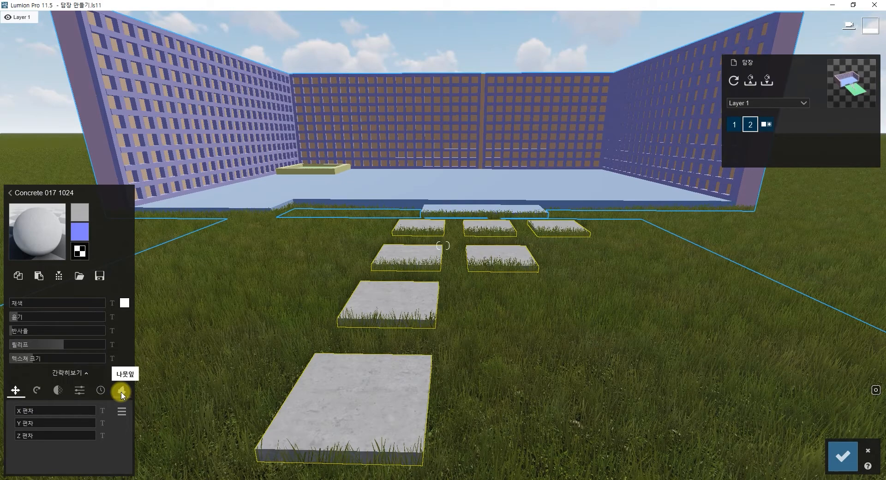
{"action": "left_click", "coordinate": [101, 390]}
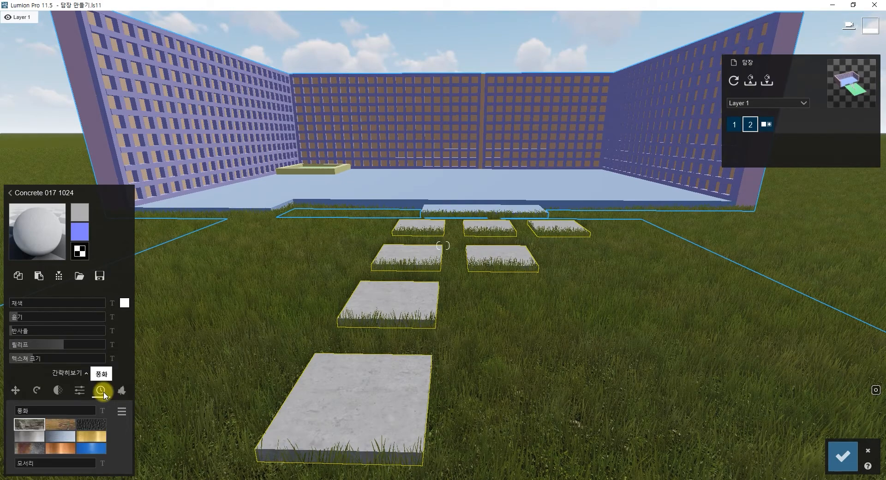
{"action": "left_click_drag", "start_coordinate": [25, 410], "coordinate": [80, 420]}
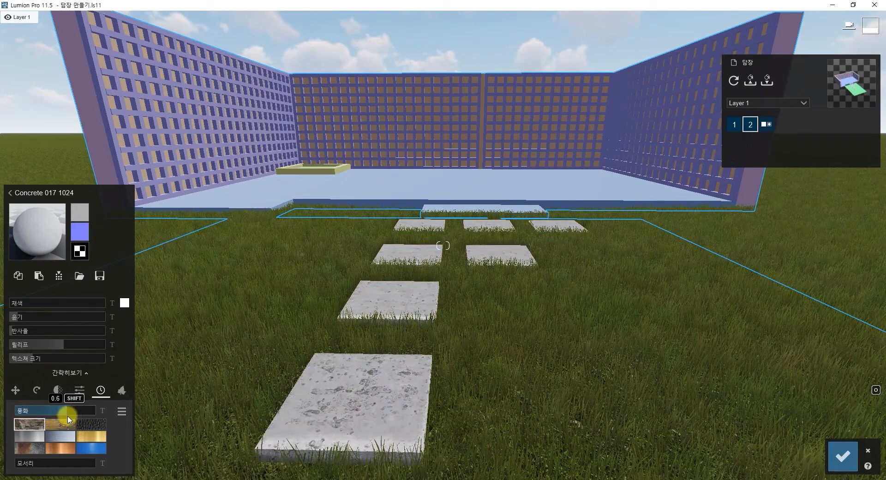
{"action": "left_click_drag", "start_coordinate": [81, 420], "coordinate": [50, 416]}
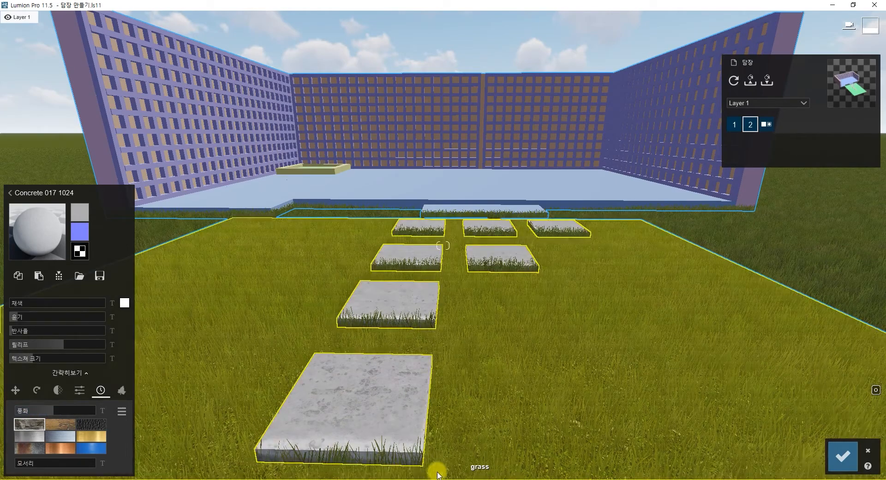
{"action": "scroll", "coordinate": [362, 456], "scroll_direction": "up", "scroll_amount": 2}
{"action": "scroll", "coordinate": [353, 458], "scroll_direction": "down", "scroll_amount": 2}
{"action": "key", "text": "e"}
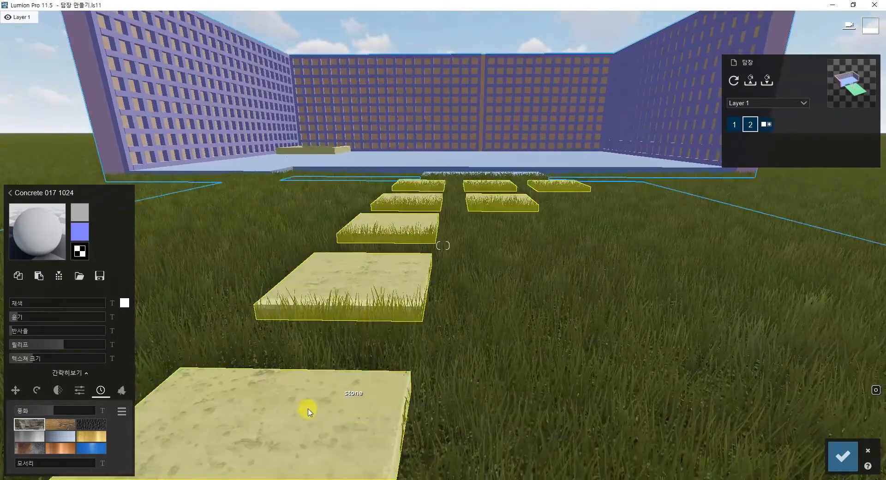
{"action": "key", "text": "q"}
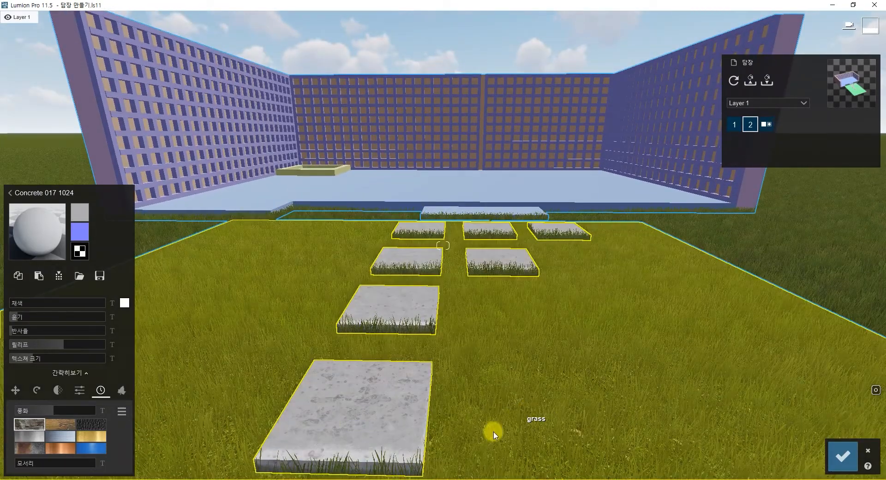
{"action": "key", "text": "w"}
{"action": "key", "text": "q"}
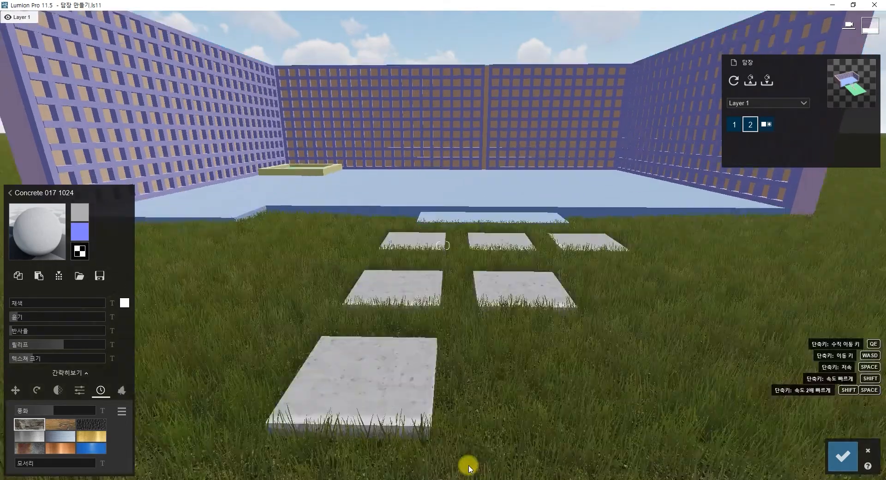
Round the edges of the stepping stones' concrete with an edge wear value of 0.3, judging the result up close.
{"action": "key", "text": "e"}
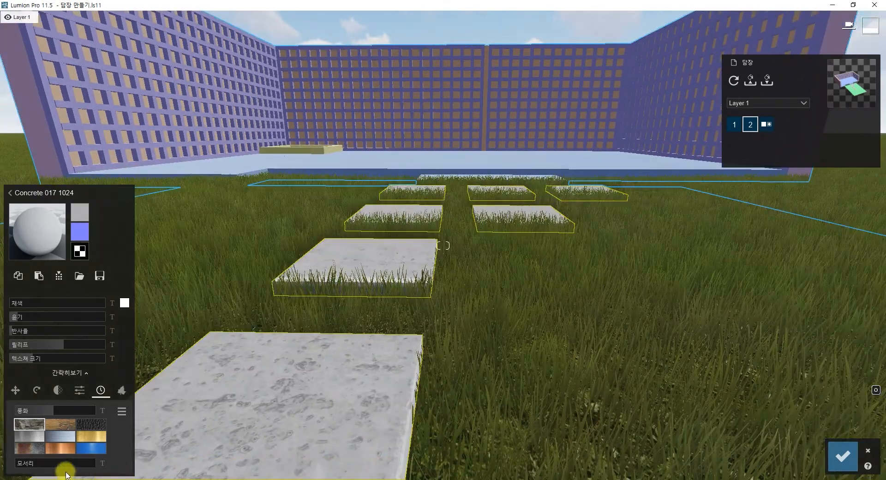
{"action": "mouse_move", "coordinate": [35, 465]}
{"action": "left_mouse_down"}
{"action": "mouse_move", "coordinate": [109, 466]}
{"action": "mouse_move", "coordinate": [49, 466]}
{"action": "left_mouse_up"}
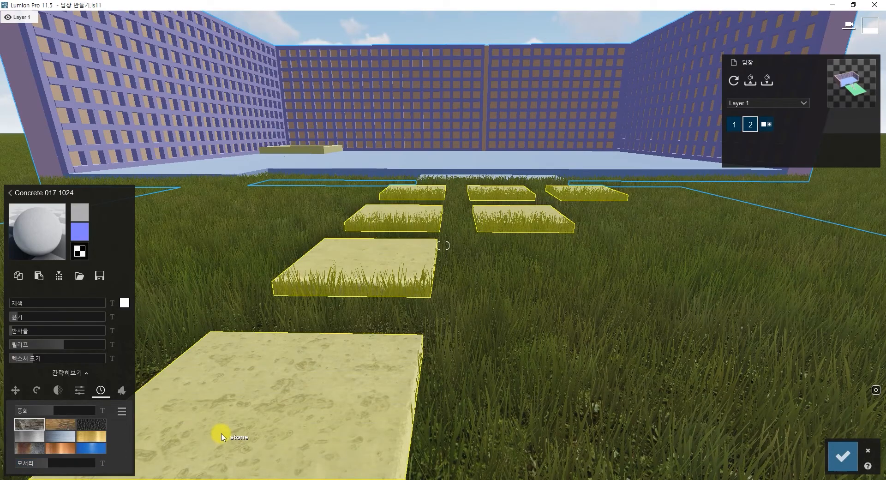
{"action": "scroll", "coordinate": [223, 438], "scroll_direction": "down", "scroll_amount": 3}
{"action": "middle_click_drag", "start_coordinate": [236, 432], "coordinate": [464, 450]}
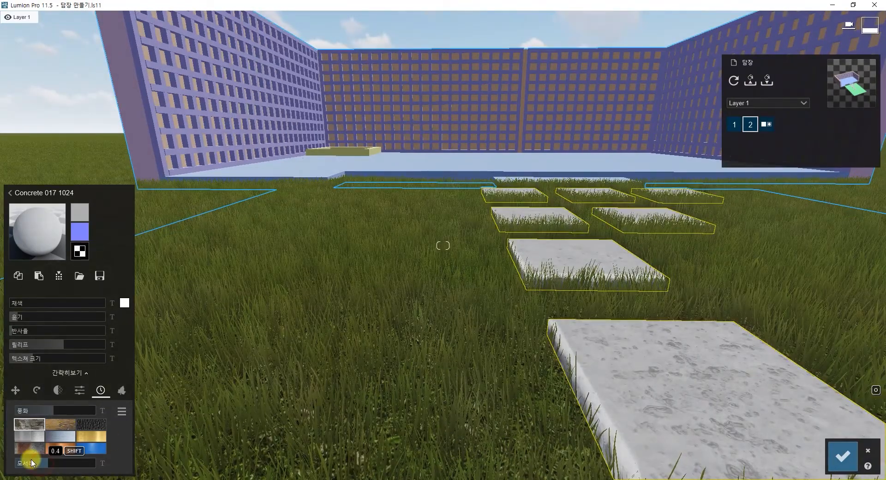
{"action": "left_click", "coordinate": [32, 463]}
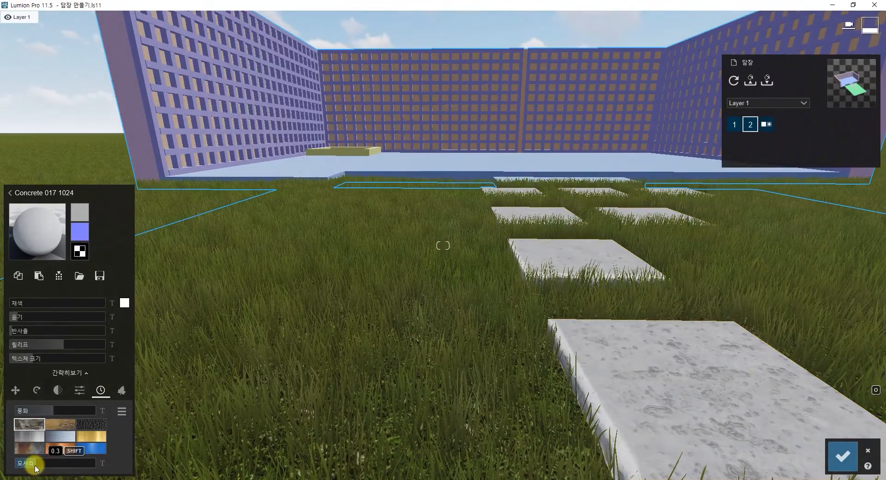
{"action": "mouse_move", "coordinate": [47, 472]}
{"action": "left_mouse_down"}
{"action": "mouse_move", "coordinate": [21, 469]}
{"action": "mouse_move", "coordinate": [60, 475]}
{"action": "mouse_move", "coordinate": [12, 473]}
{"action": "mouse_move", "coordinate": [39, 474]}
{"action": "left_mouse_up"}
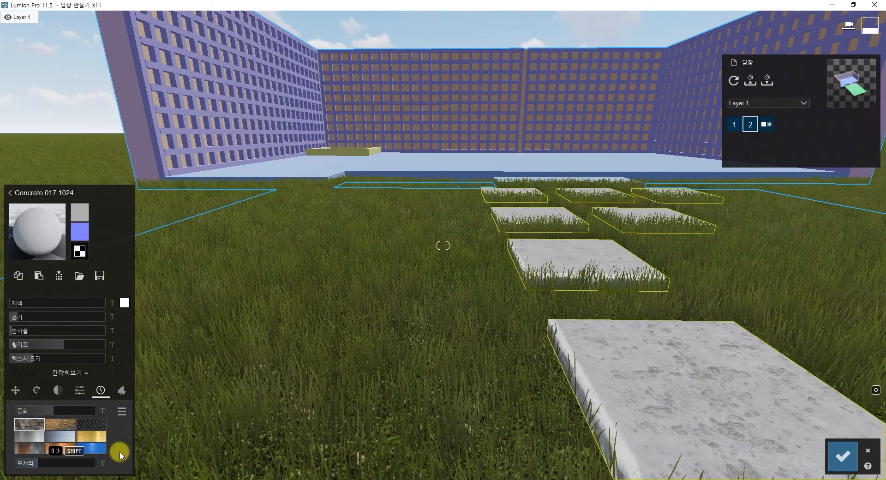
Switch to the fence model in SketchUp and select the step slab between the deck and the stepping stones.
{"action": "key", "text": "d"}
{"action": "key", "text": "q"}
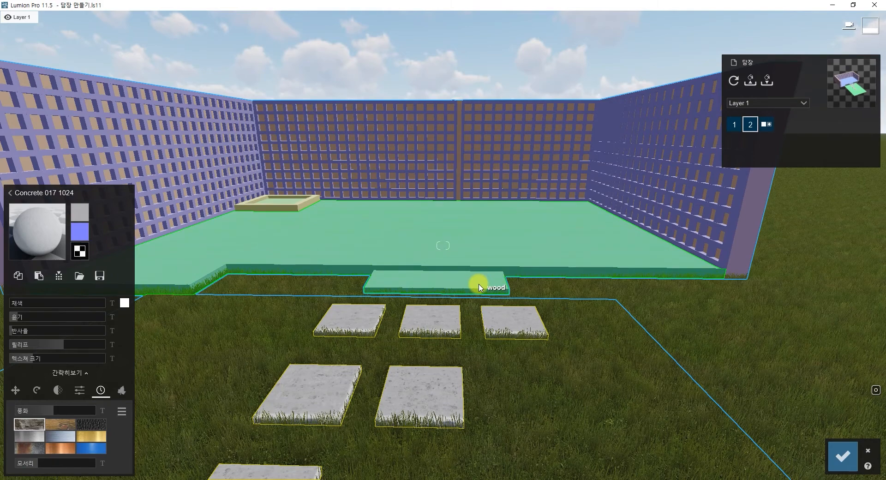
{"action": "key", "text": "w"}
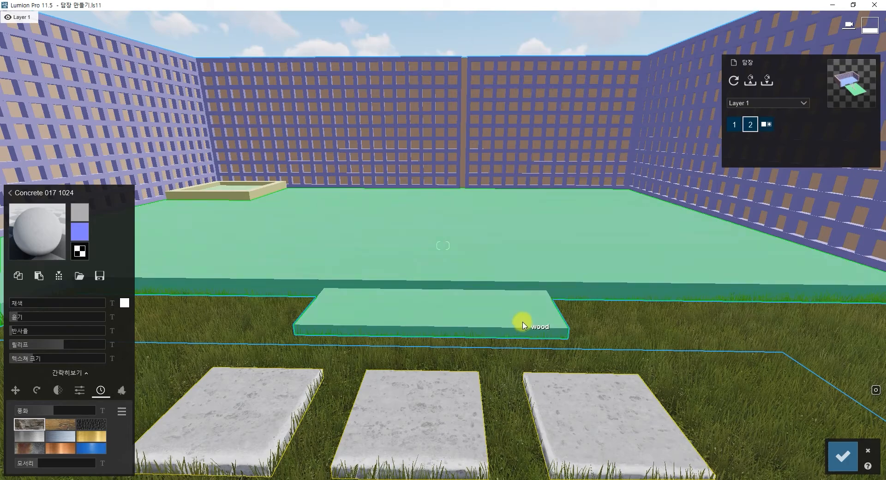
{"action": "left_click", "coordinate": [496, 479]}
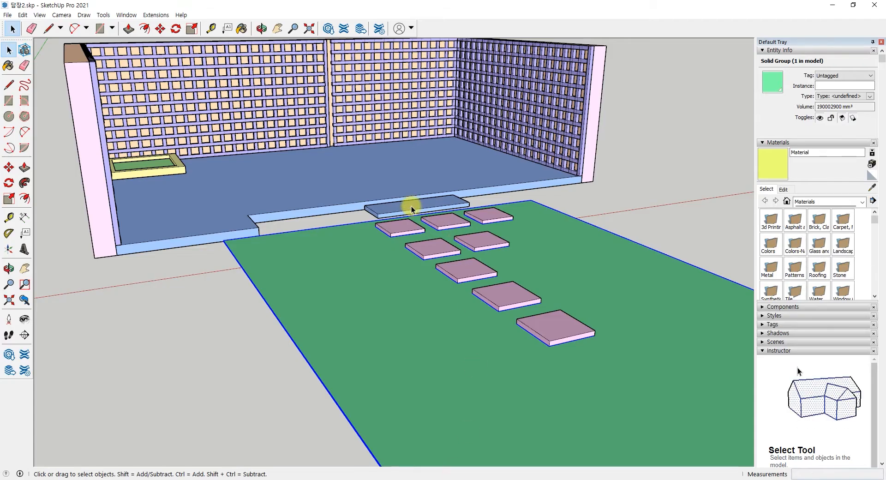
{"action": "left_click", "coordinate": [411, 208]}
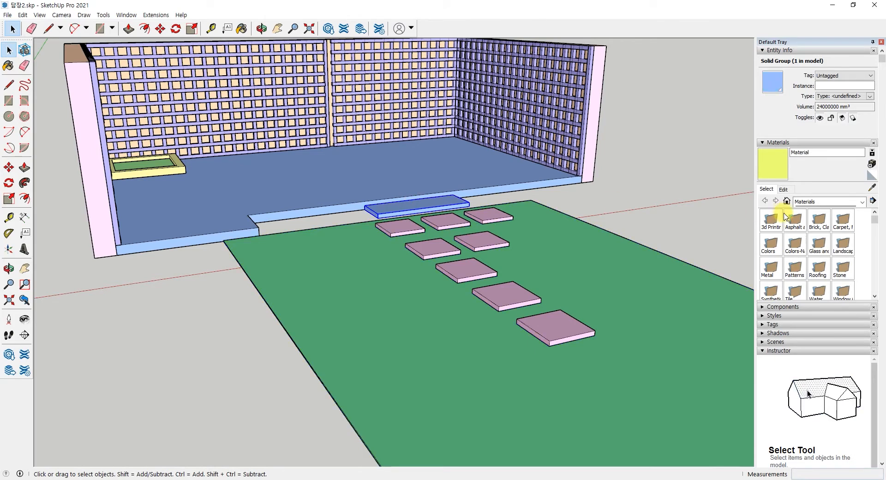
Create a new light blue material named 돌받침 for the step slab.
{"action": "left_click", "coordinate": [871, 174]}
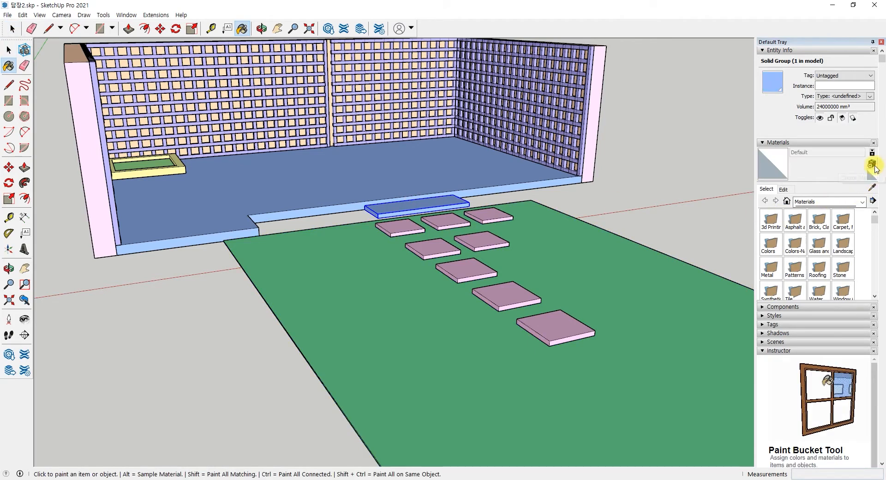
{"action": "left_click", "coordinate": [873, 165]}
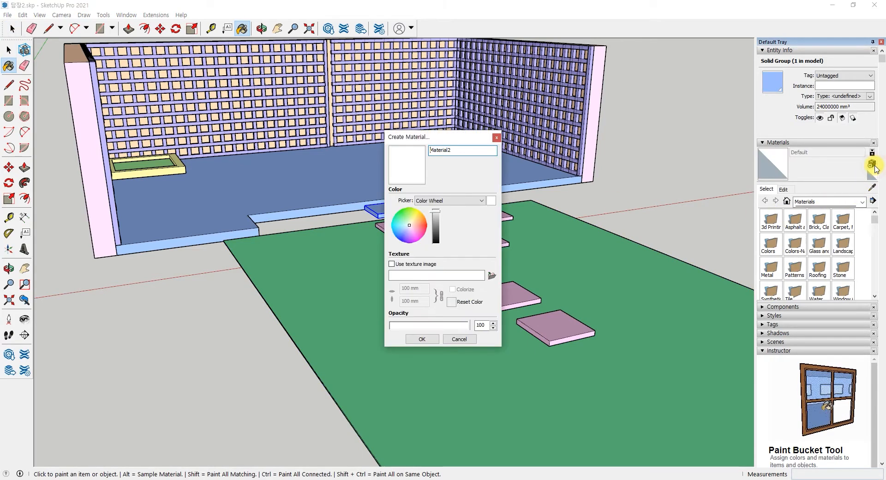
{"action": "left_click", "coordinate": [475, 150]}
{"action": "double_click", "coordinate": [436, 151]}
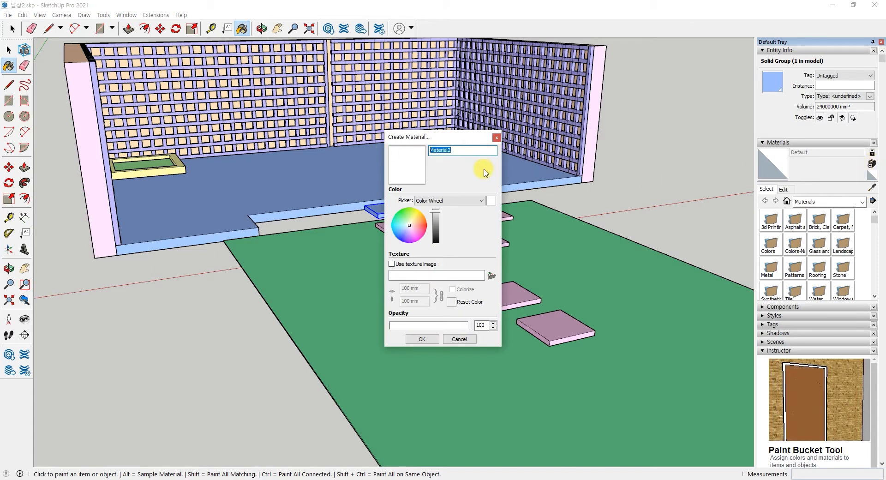
{"action": "key", "text": "BackSpace"}
{"action": "key", "text": "BackSpace"}
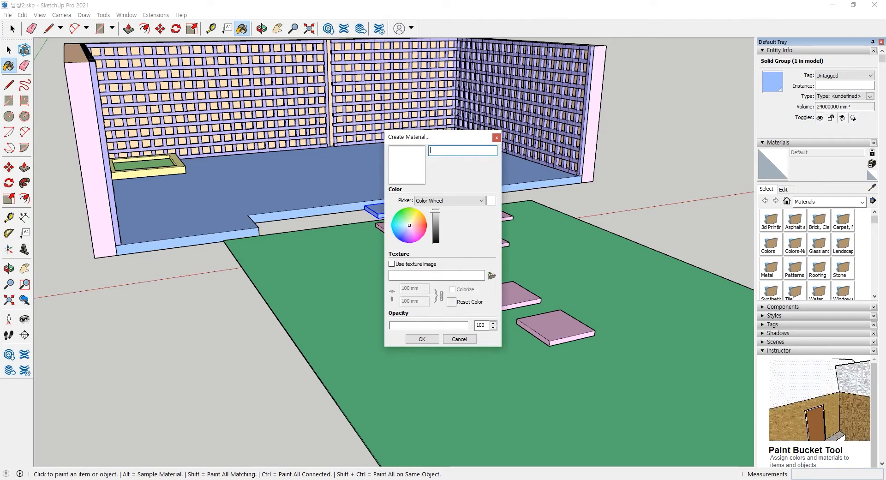
{"action": "type", "text": "돌받ㅊ"}
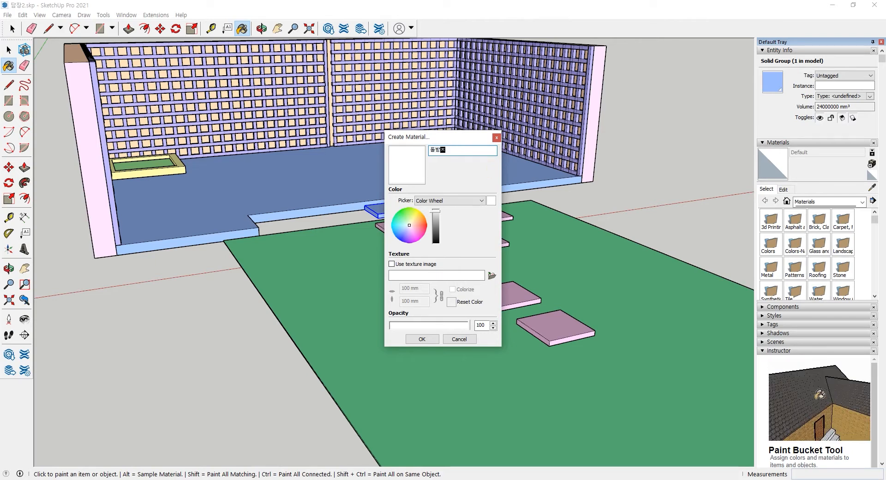
{"action": "left_click", "coordinate": [411, 225]}
{"action": "left_click", "coordinate": [398, 228]}
{"action": "left_click", "coordinate": [404, 229]}
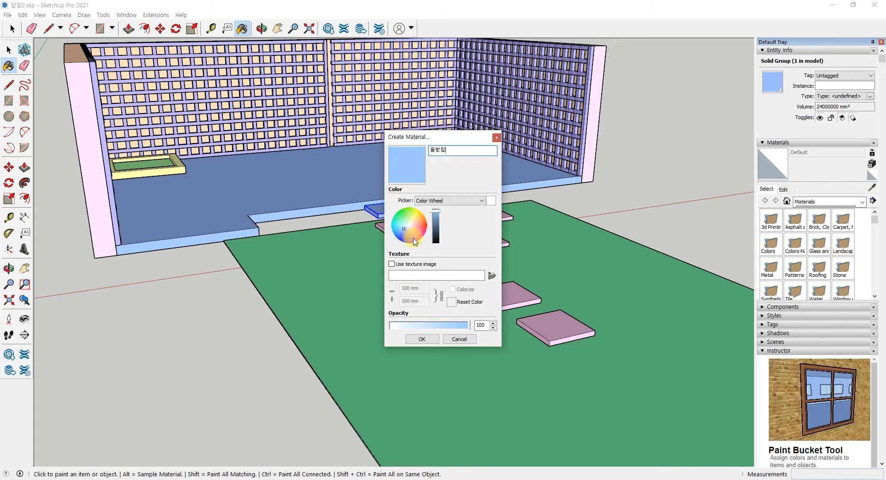
{"action": "left_click", "coordinate": [422, 340]}
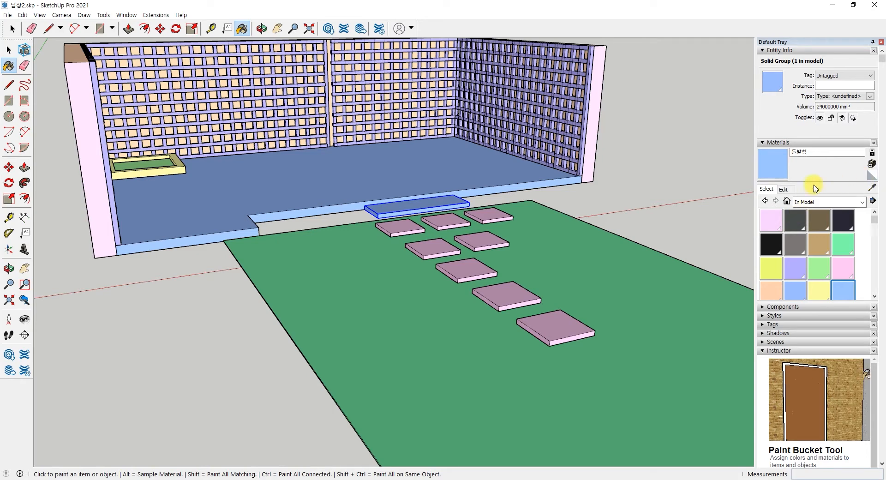
Change the 돌받침 material's colour to green and paint the step slab in front of the deck with it.
{"action": "left_click", "coordinate": [783, 190]}
{"action": "left_click", "coordinate": [775, 228]}
{"action": "left_click", "coordinate": [777, 231]}
{"action": "left_click", "coordinate": [423, 203]}
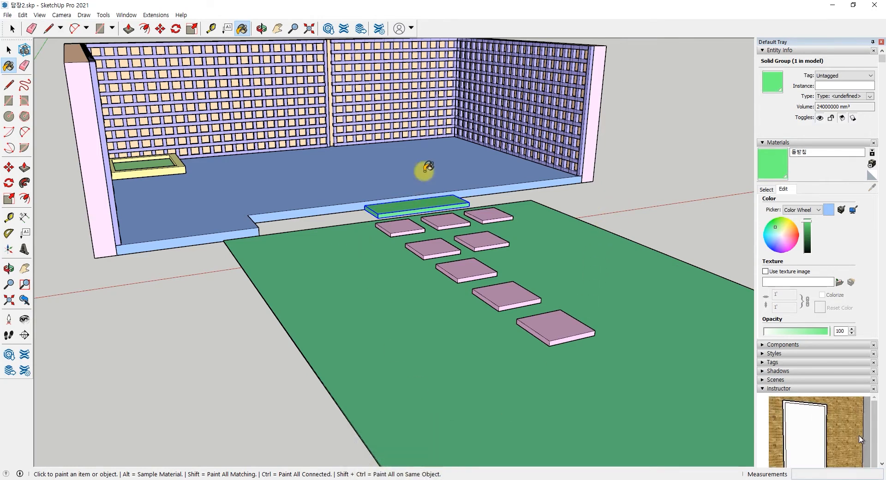
Save the SketchUp model over the existing file 담장2.skp.
{"action": "left_click", "coordinate": [7, 15]}
{"action": "left_click", "coordinate": [37, 70]}
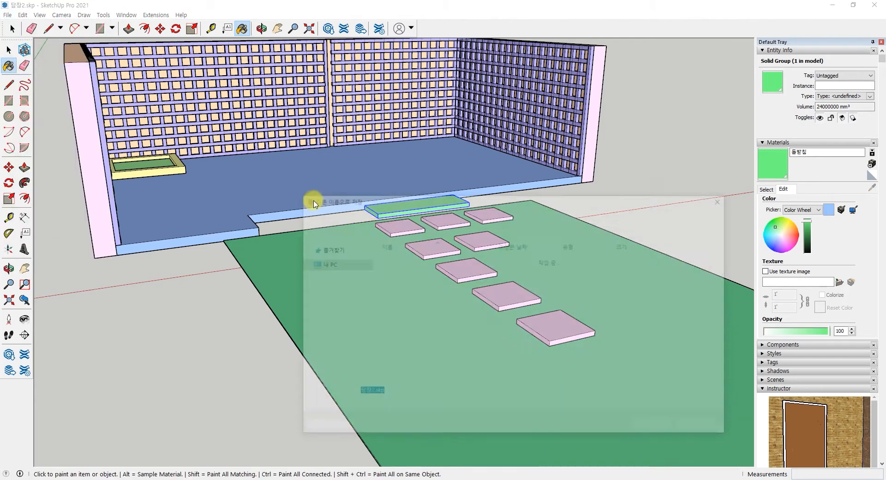
{"action": "left_click", "coordinate": [400, 269]}
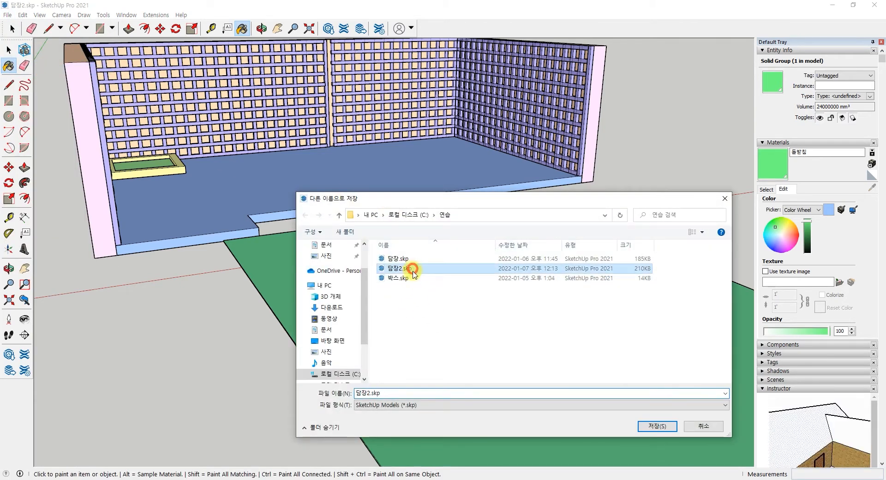
{"action": "left_click", "coordinate": [666, 434]}
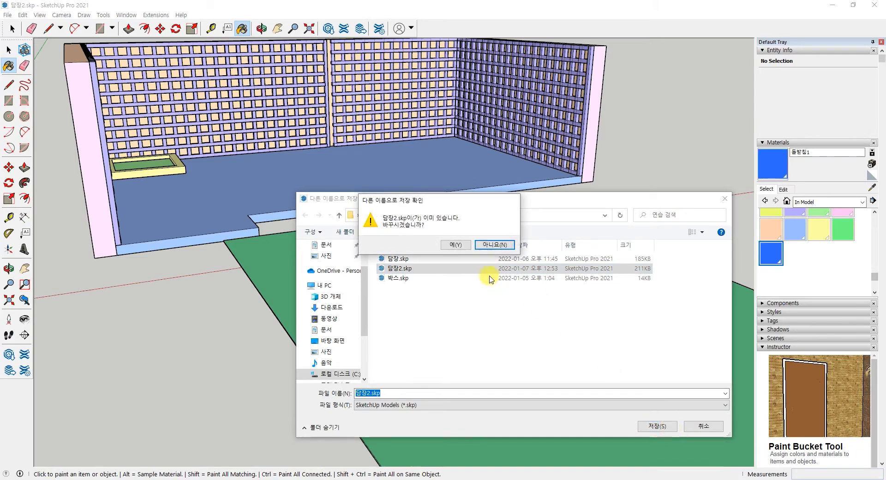
{"action": "left_click", "coordinate": [460, 245]}
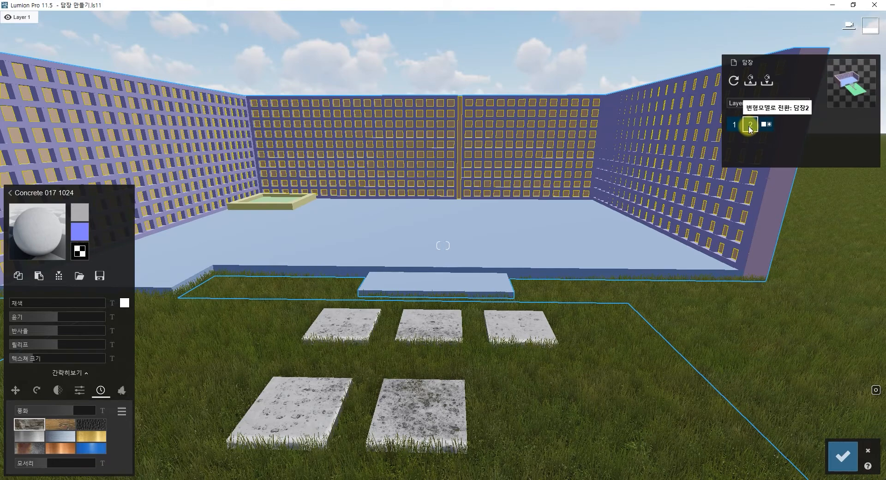
Reload the fence model in Lumion and apply the indoor wood material Polii Wood Flooring 03 2k to the step slab.
{"action": "left_click", "coordinate": [735, 84]}
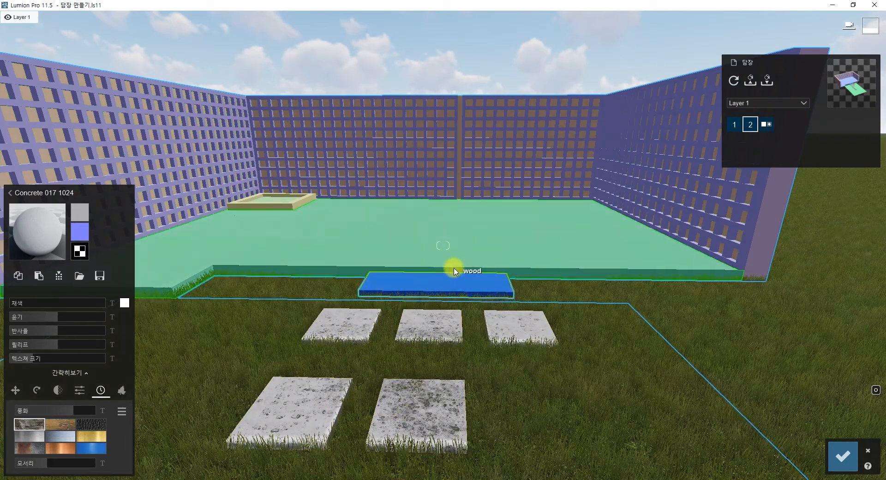
{"action": "left_click", "coordinate": [454, 270]}
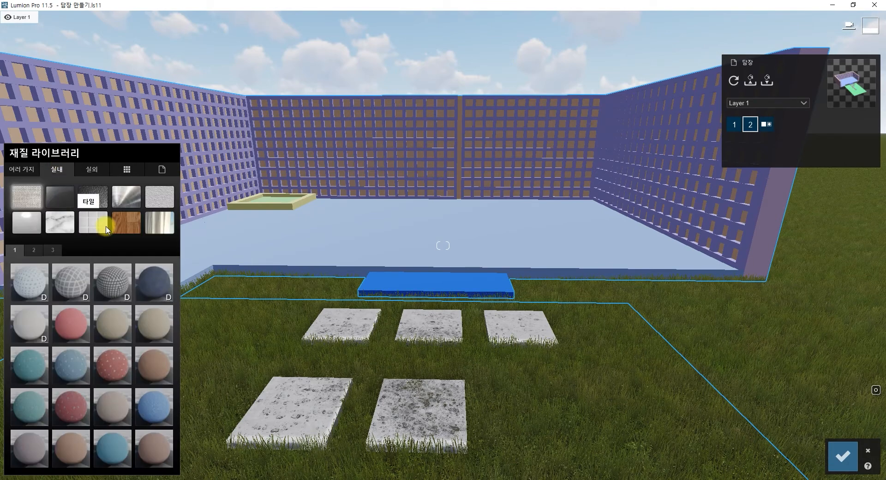
{"action": "left_click", "coordinate": [126, 224]}
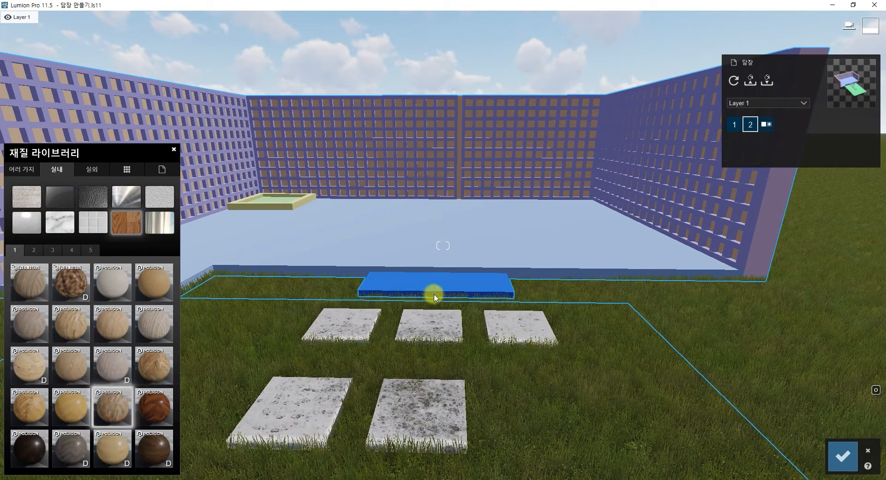
{"action": "left_click", "coordinate": [434, 290]}
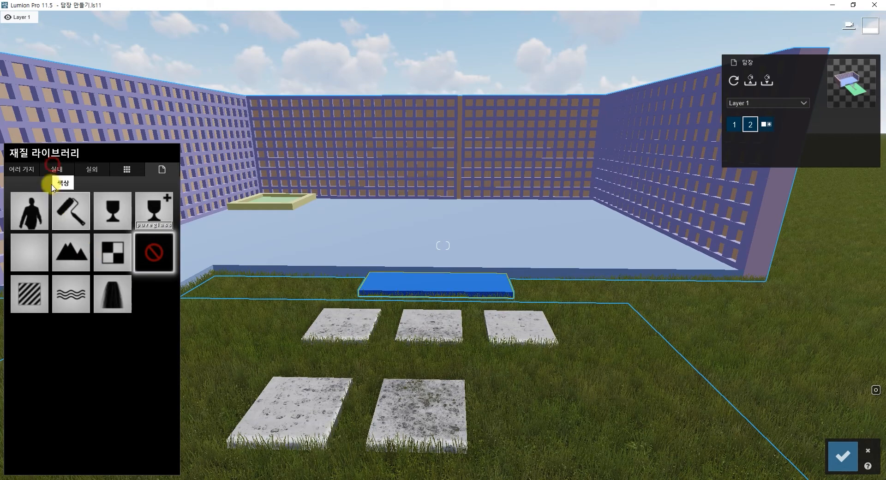
{"action": "left_click", "coordinate": [55, 168]}
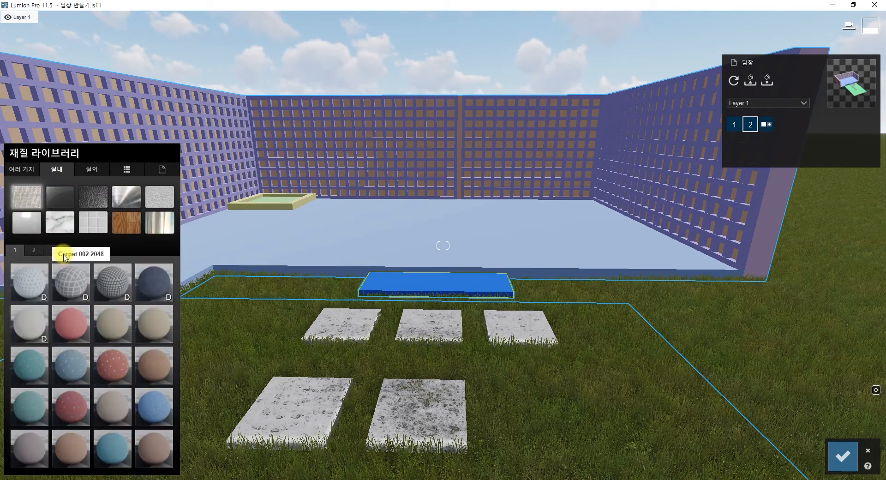
{"action": "left_click", "coordinate": [124, 227]}
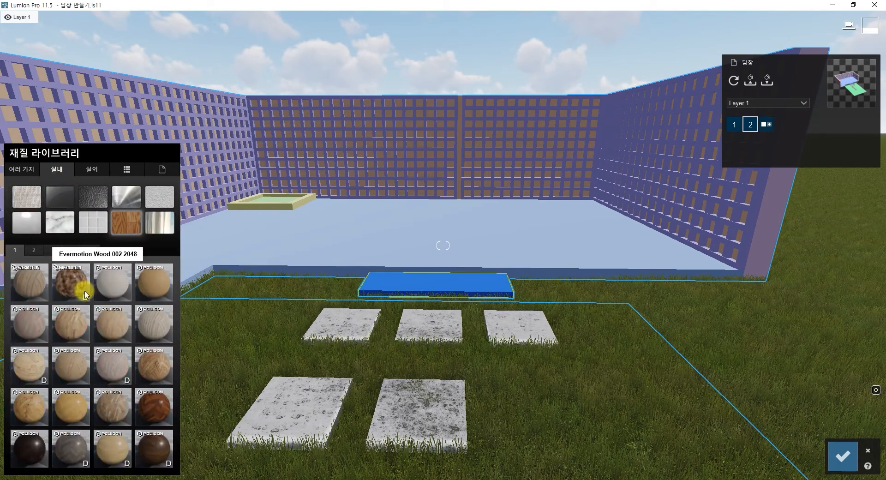
{"action": "left_click", "coordinate": [113, 406]}
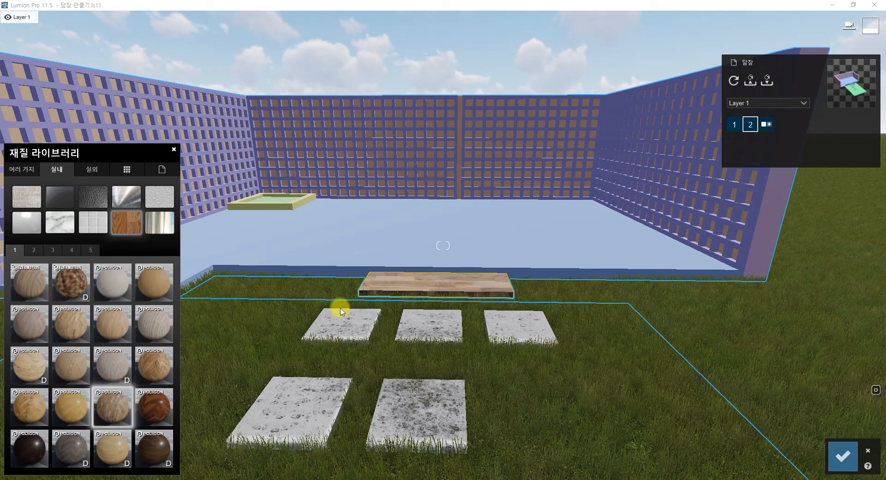
{"action": "left_click", "coordinate": [116, 408]}
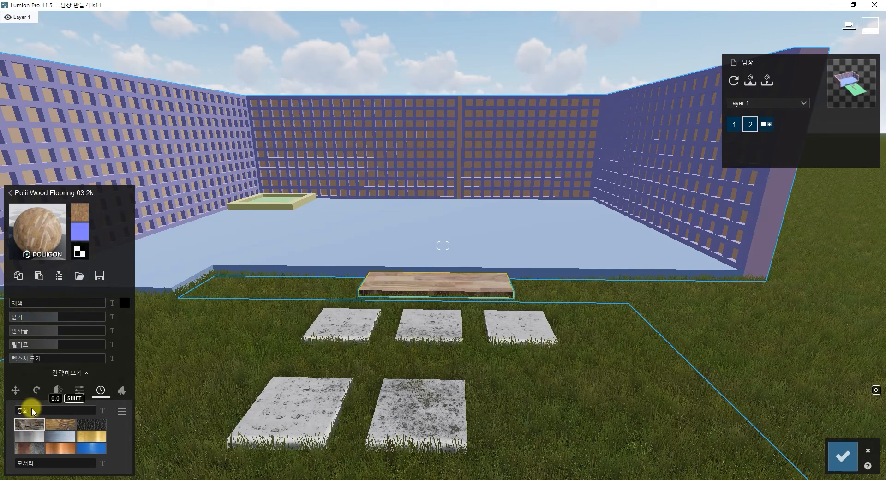
Set the wooden step slab's weathering to 0.6 and round its edges at about half strength.
{"action": "left_click_drag", "start_coordinate": [44, 415], "coordinate": [56, 417]}
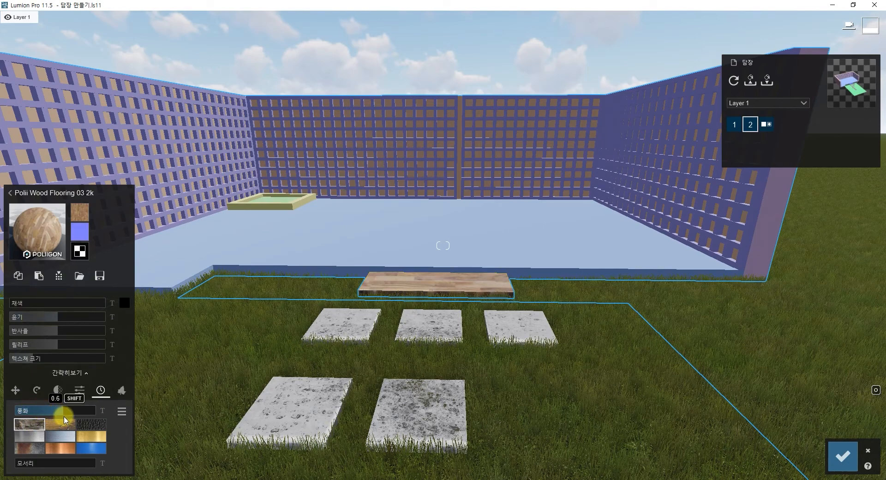
{"action": "scroll", "coordinate": [459, 296], "scroll_direction": "up", "scroll_amount": 5}
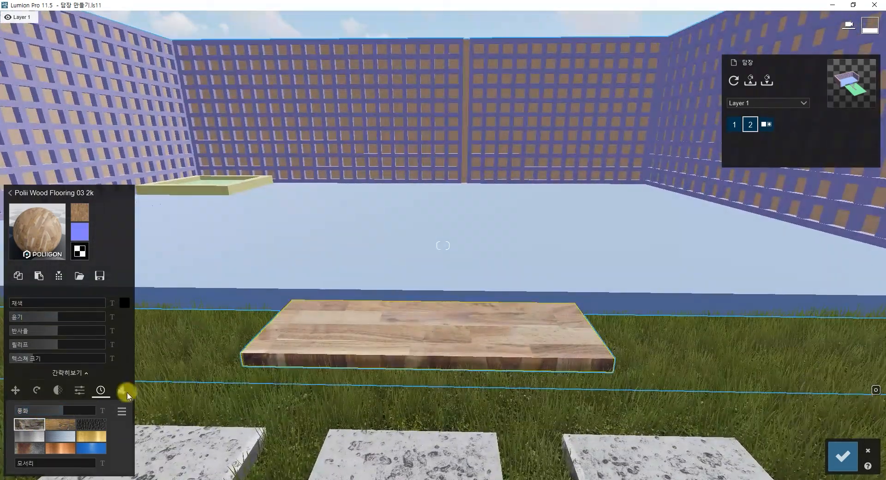
{"action": "left_click_drag", "start_coordinate": [30, 463], "coordinate": [53, 463]}
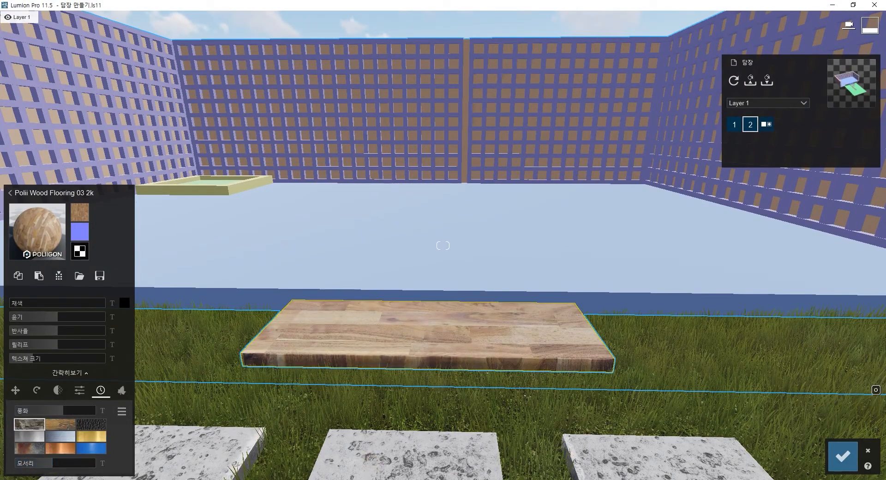
Compare the wooden step with the deck step in the garden photo ss.jpg and return to Lumion.
{"action": "key", "text": "alt+Tab"}
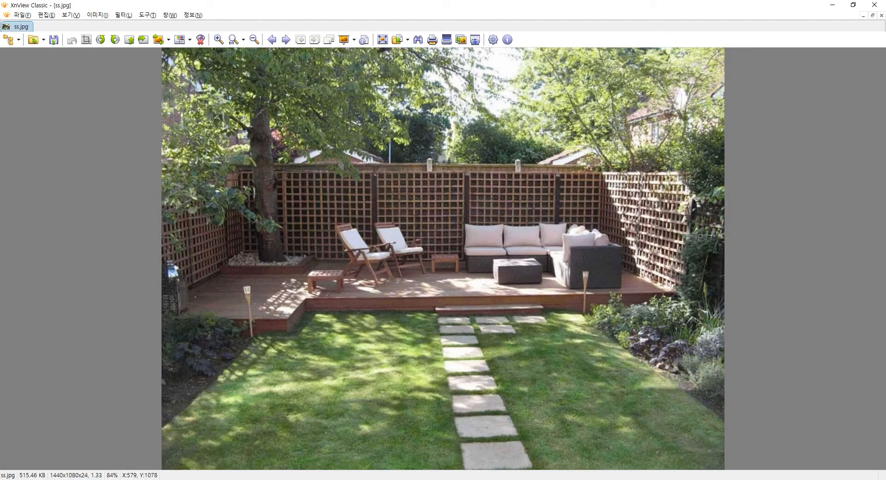
{"action": "mouse_move", "coordinate": [476, 479]}
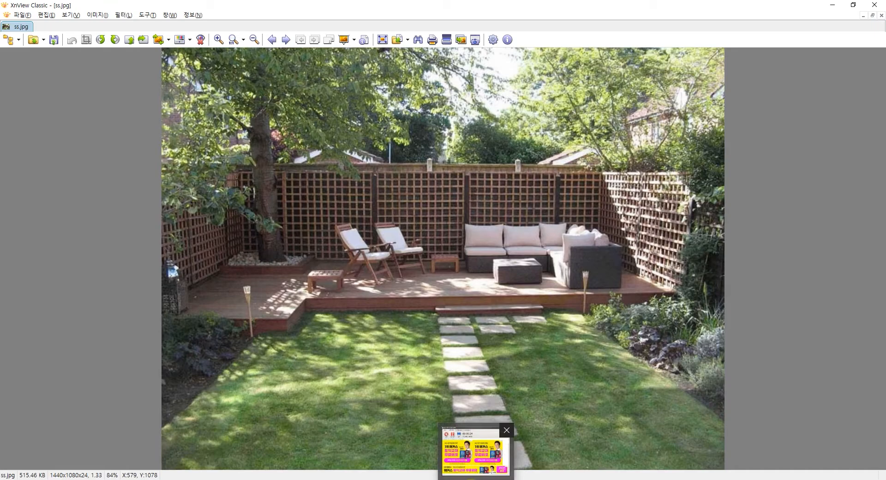
{"action": "left_click", "coordinate": [409, 479]}
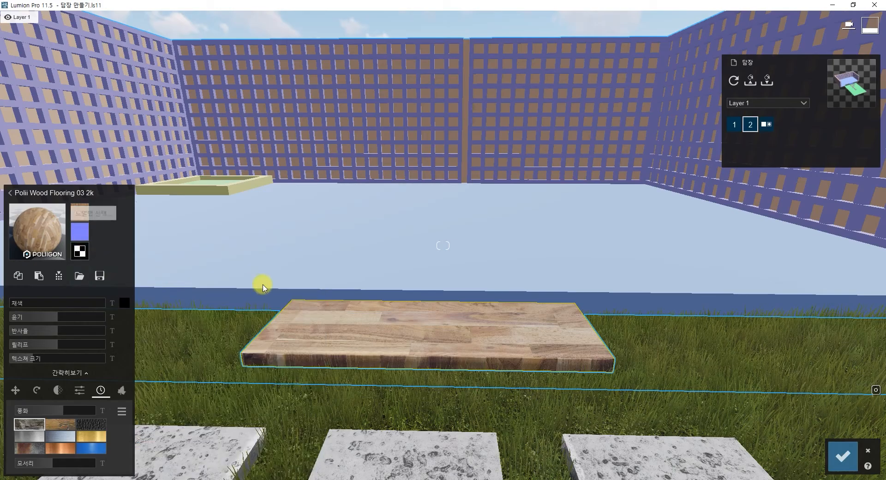
Apply the outdoor wood material Polii Wood Planks 22 2k to the deck and compare it with the garden photo ss.jpg.
{"action": "left_click", "coordinate": [445, 267]}
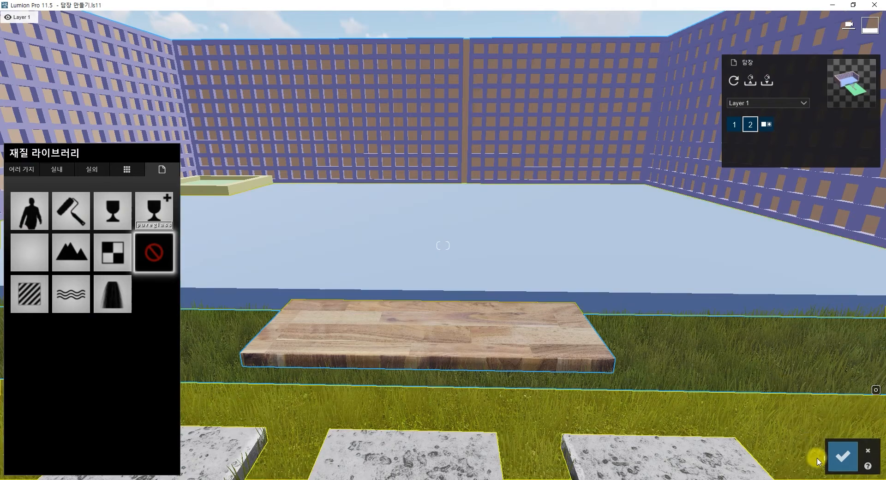
{"action": "left_click", "coordinate": [56, 169]}
{"action": "left_click", "coordinate": [92, 169]}
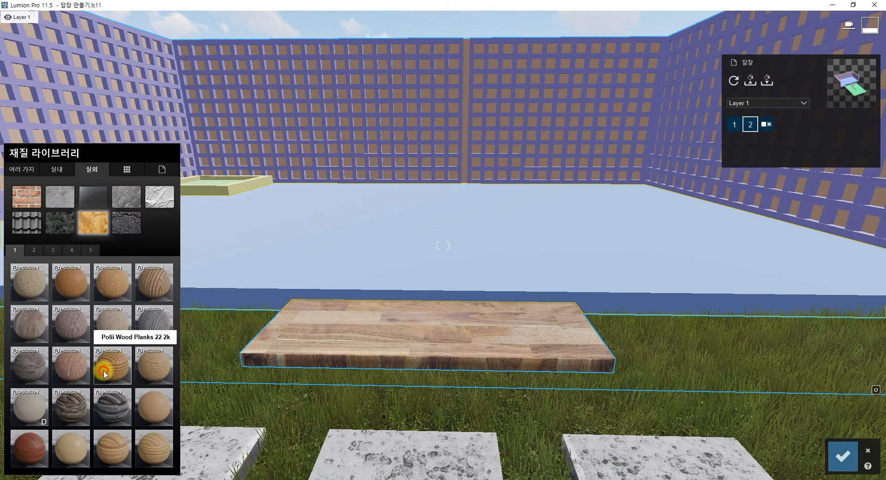
{"action": "left_click", "coordinate": [107, 369]}
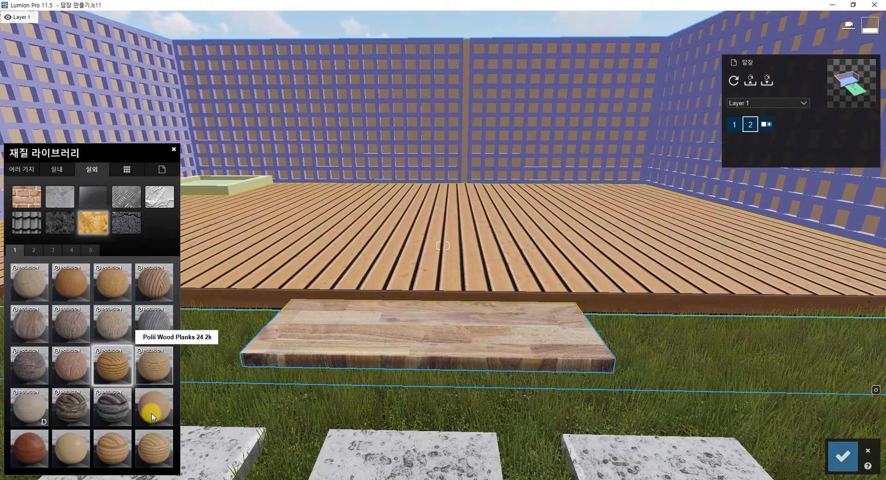
{"action": "right_click_drag", "start_coordinate": [470, 308], "coordinate": [484, 279]}
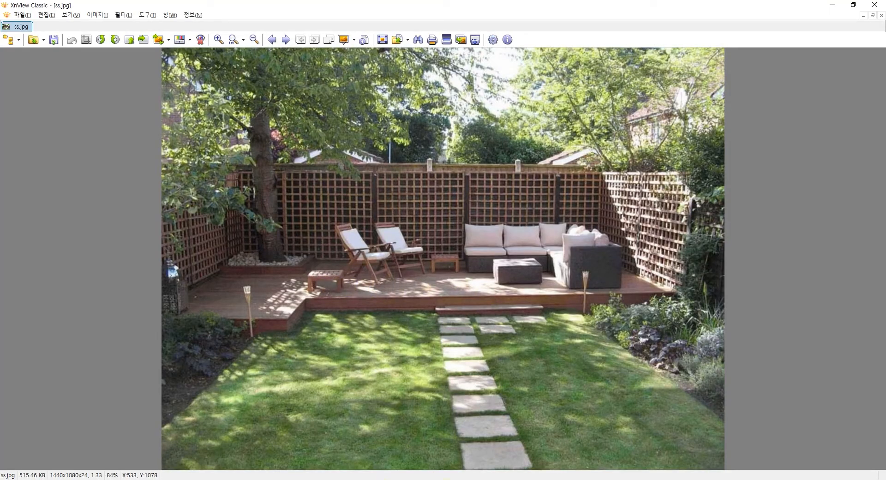
{"action": "left_click", "coordinate": [446, 479]}
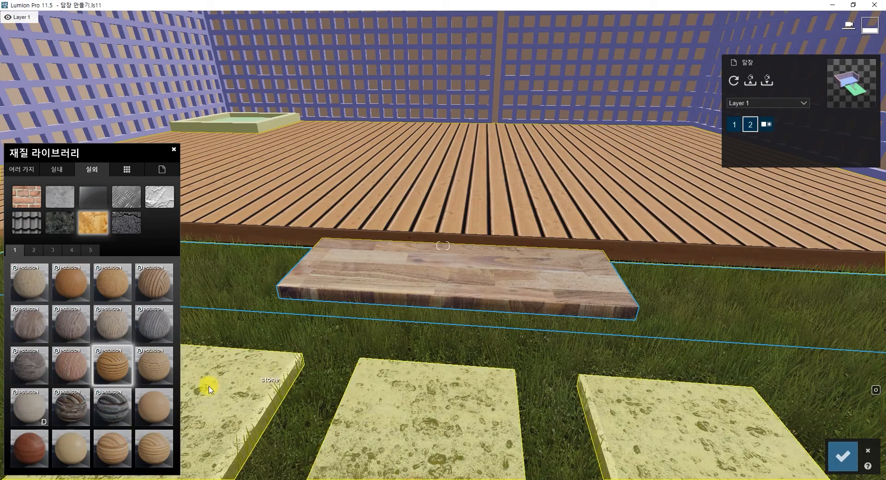
Rotate the deck's plank texture 90 degrees about the y-axis so the boards run parallel to the back fence.
{"action": "left_click", "coordinate": [113, 368]}
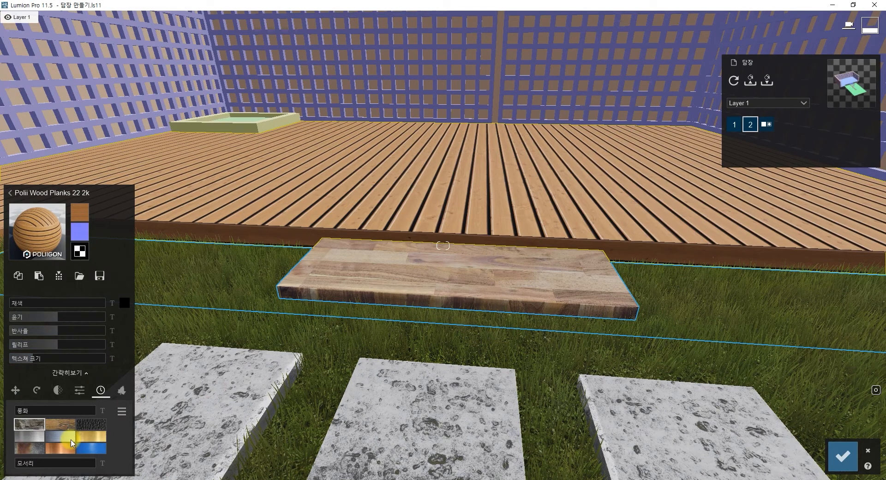
{"action": "left_click", "coordinate": [37, 392]}
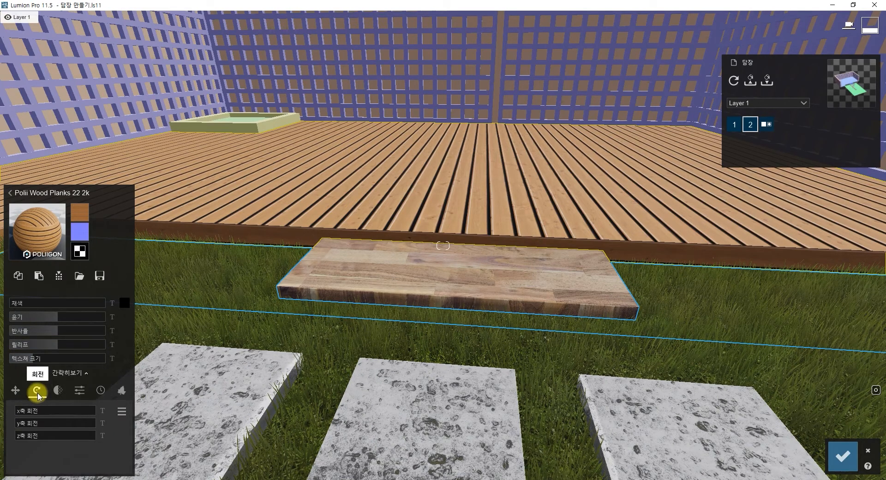
{"action": "mouse_move", "coordinate": [57, 414]}
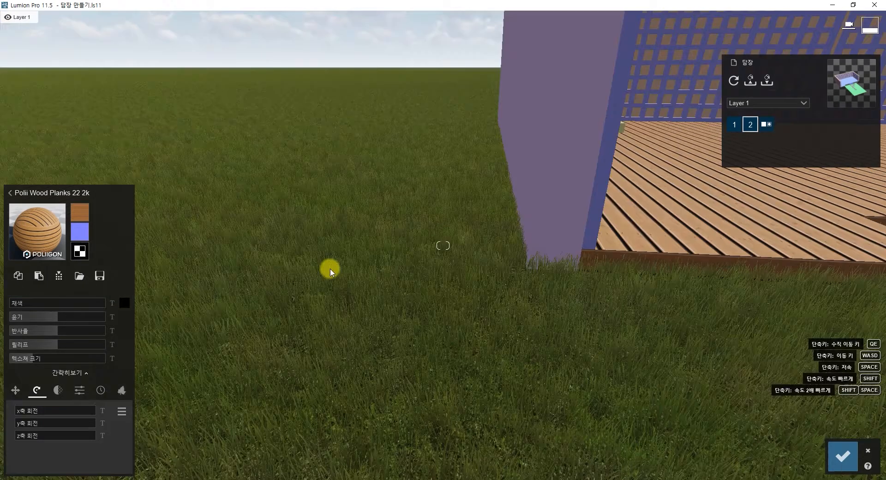
{"action": "key", "text": "s"}
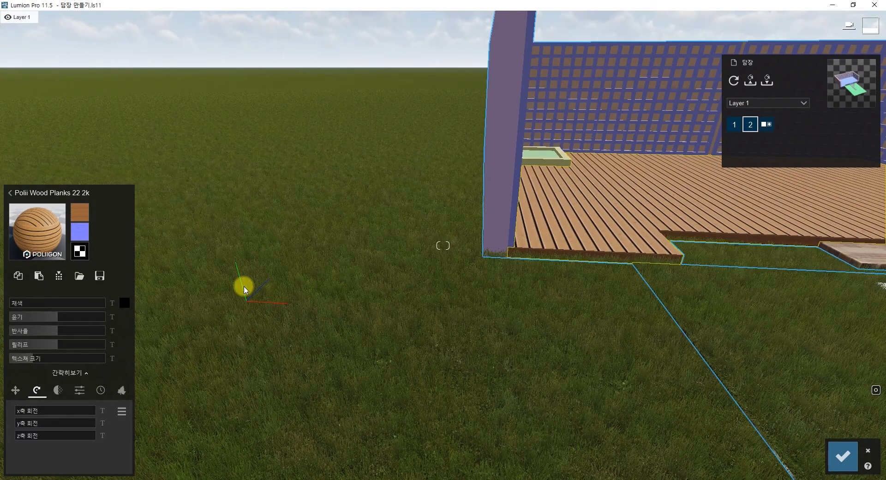
{"action": "key", "text": "d"}
{"action": "left_click_drag", "start_coordinate": [24, 424], "coordinate": [43, 424]}
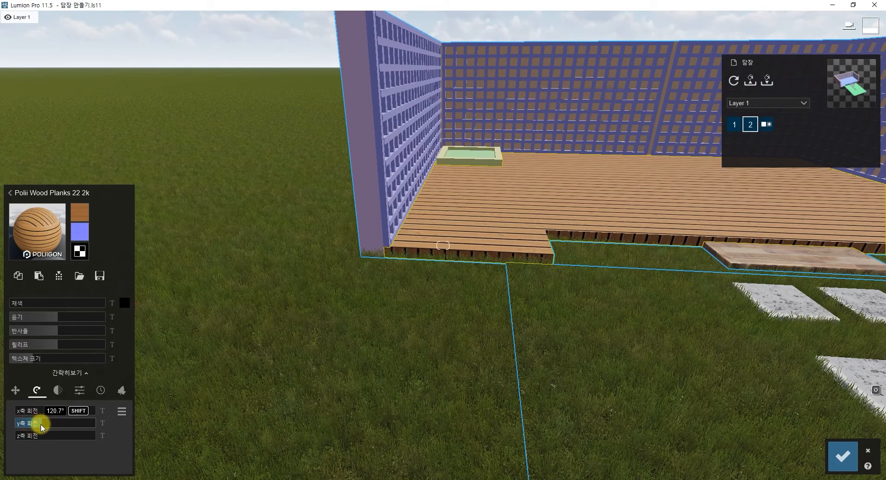
{"action": "mouse_move", "coordinate": [41, 427]}
{"action": "left_mouse_down"}
{"action": "mouse_move", "coordinate": [31, 424]}
{"action": "mouse_move", "coordinate": [79, 428]}
{"action": "mouse_move", "coordinate": [32, 431]}
{"action": "mouse_move", "coordinate": [76, 425]}
{"action": "mouse_move", "coordinate": [37, 424]}
{"action": "left_mouse_up"}
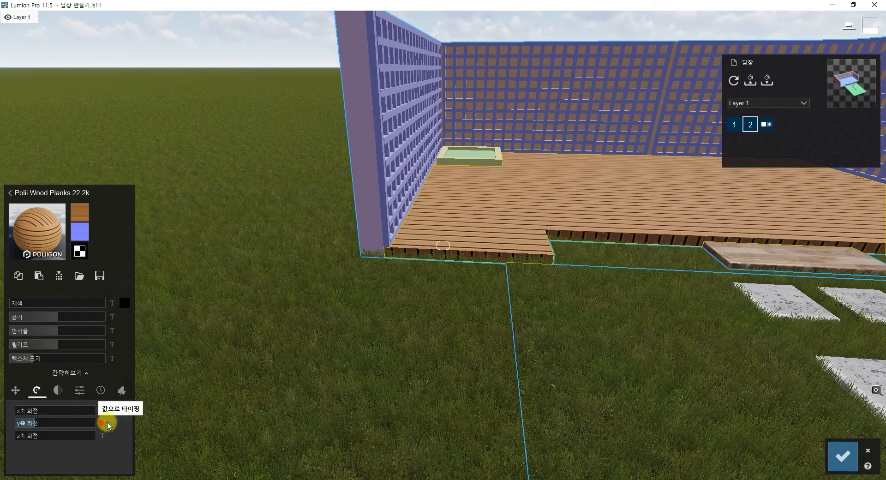
{"action": "left_click", "coordinate": [102, 423]}
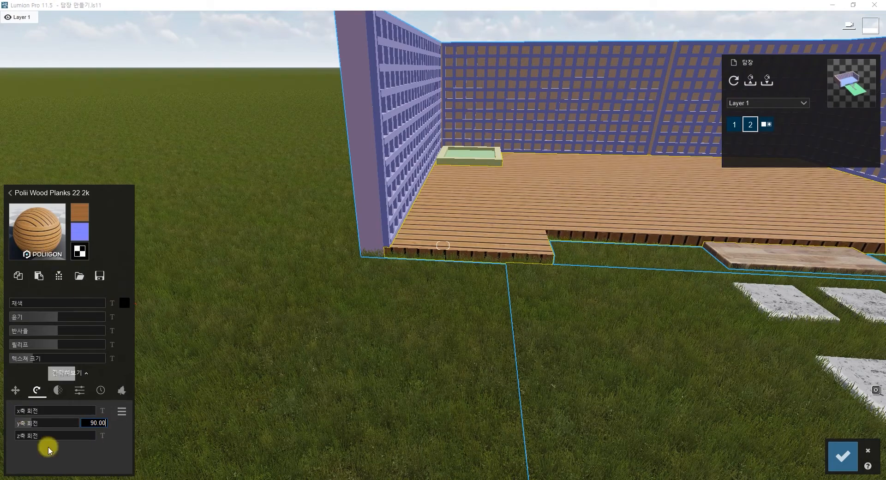
Set the deck's weathering to slightly above half strength and round its edges at about one third strength.
{"action": "left_click", "coordinate": [100, 390]}
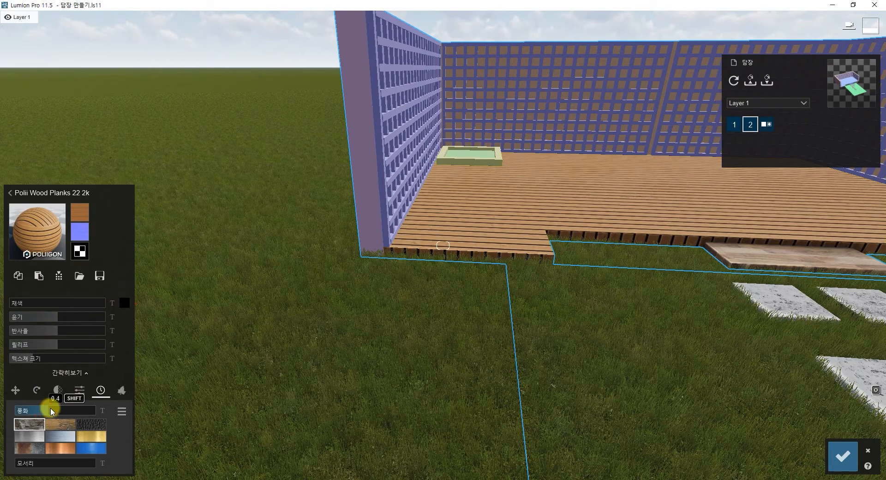
{"action": "mouse_move", "coordinate": [39, 463]}
{"action": "left_mouse_down"}
{"action": "mouse_move", "coordinate": [68, 464]}
{"action": "mouse_move", "coordinate": [41, 463]}
{"action": "left_mouse_up"}
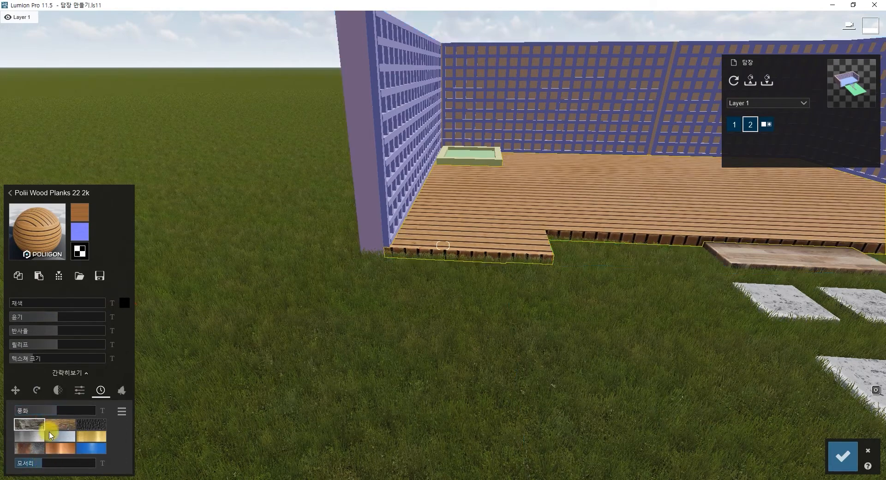
{"action": "left_click_drag", "start_coordinate": [69, 414], "coordinate": [63, 414]}
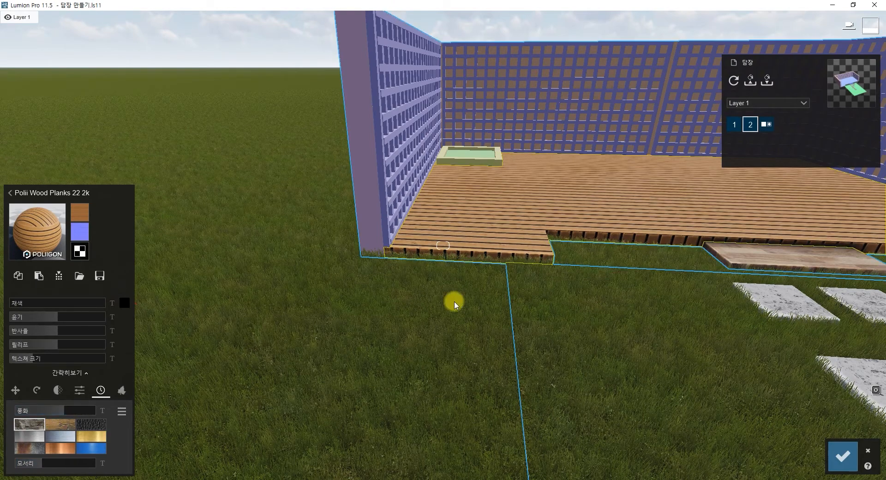
{"action": "right_click_drag", "start_coordinate": [454, 304], "coordinate": [568, 264]}
{"action": "scroll", "coordinate": [567, 264], "scroll_direction": "up", "scroll_amount": 2}
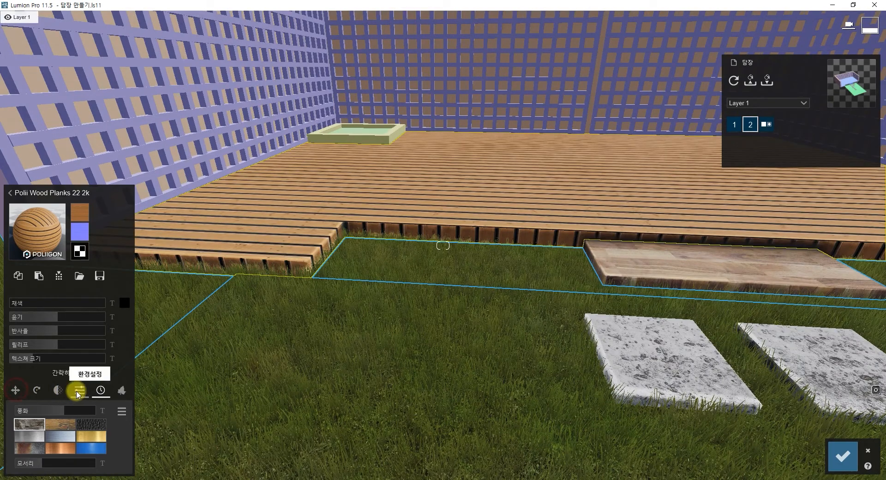
Set the deck material's texture scale to 1.5 for narrower boards.
{"action": "left_click", "coordinate": [77, 391]}
{"action": "left_click", "coordinate": [16, 392]}
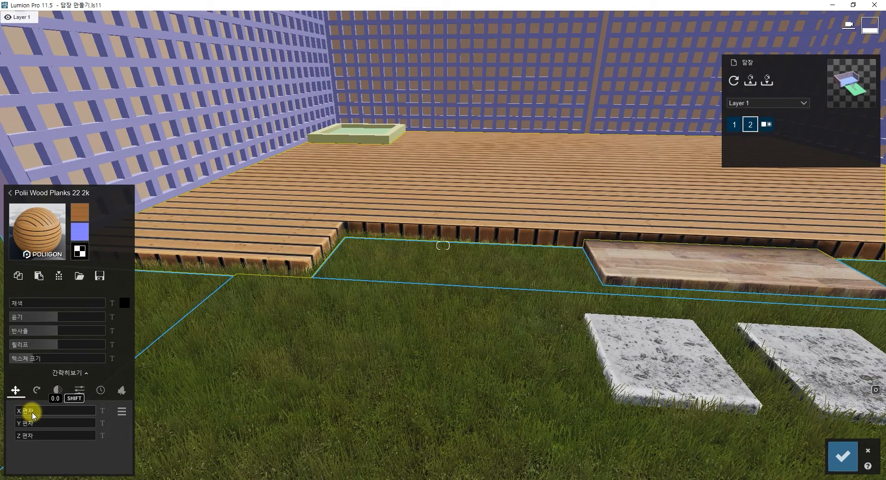
{"action": "left_click", "coordinate": [36, 391]}
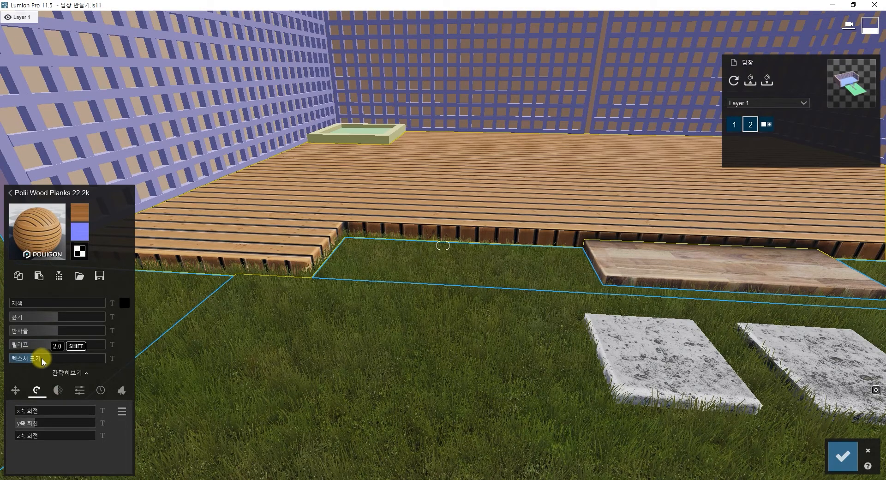
{"action": "left_click_drag", "start_coordinate": [41, 358], "coordinate": [32, 364]}
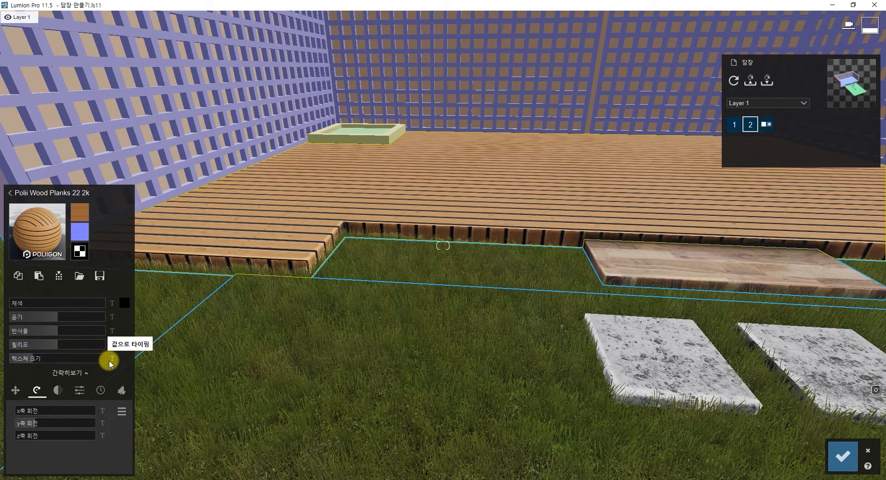
{"action": "left_click", "coordinate": [109, 360]}
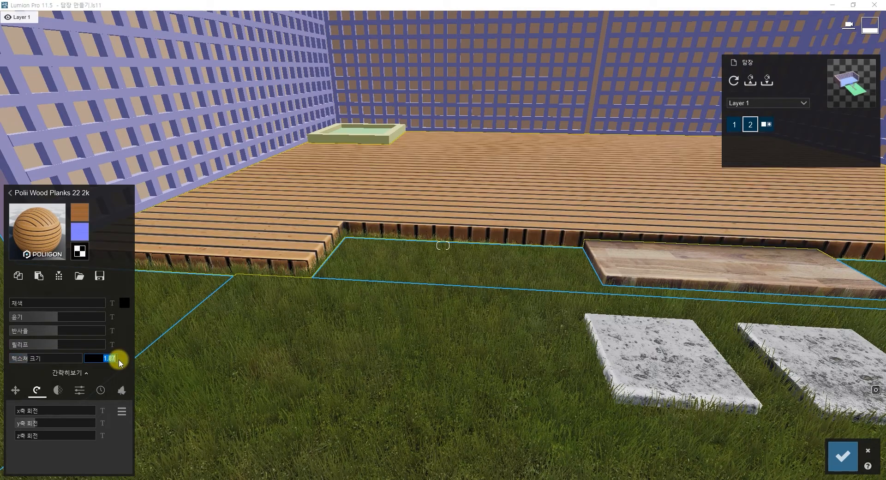
{"action": "type", "text": "1.5"}
{"action": "key", "text": "Return"}
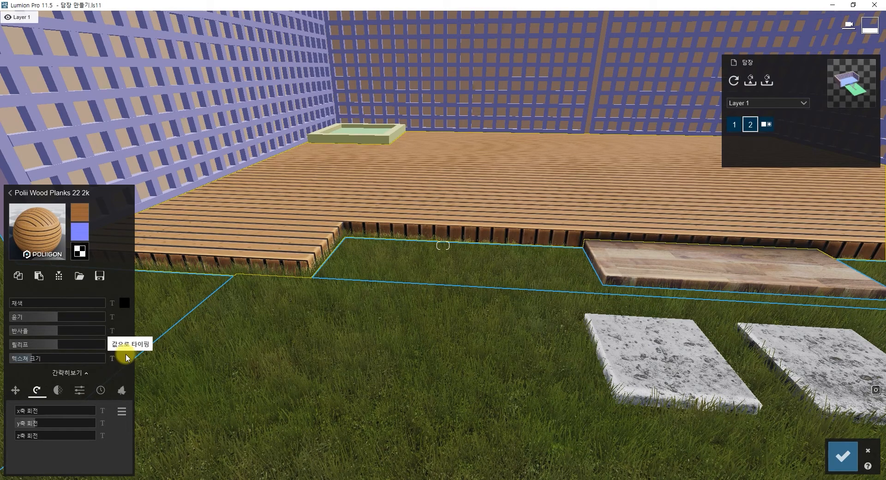
Give the frame of the planter box in the deck corner a plain wood material.
{"action": "scroll", "coordinate": [512, 248], "scroll_direction": "down", "scroll_amount": 4}
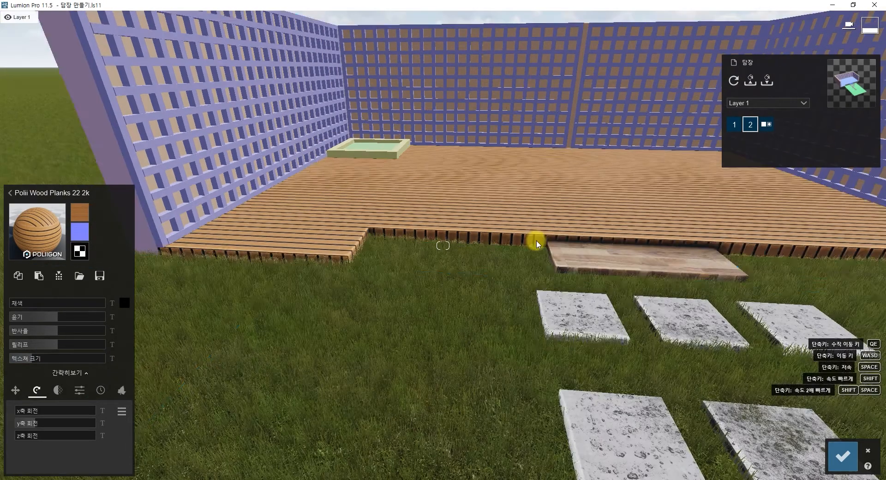
{"action": "scroll", "coordinate": [365, 120], "scroll_direction": "up", "scroll_amount": 5}
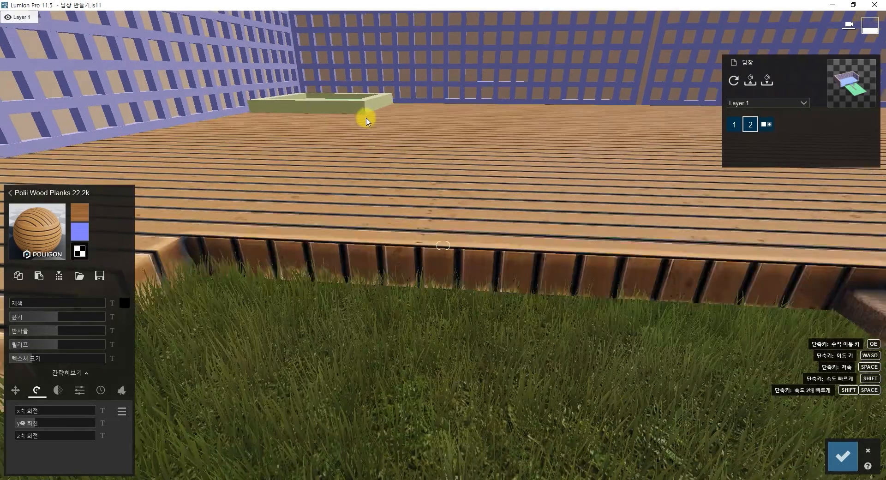
{"action": "middle_click_drag", "start_coordinate": [362, 125], "coordinate": [362, 257]}
{"action": "scroll", "coordinate": [361, 256], "scroll_direction": "up", "scroll_amount": 2}
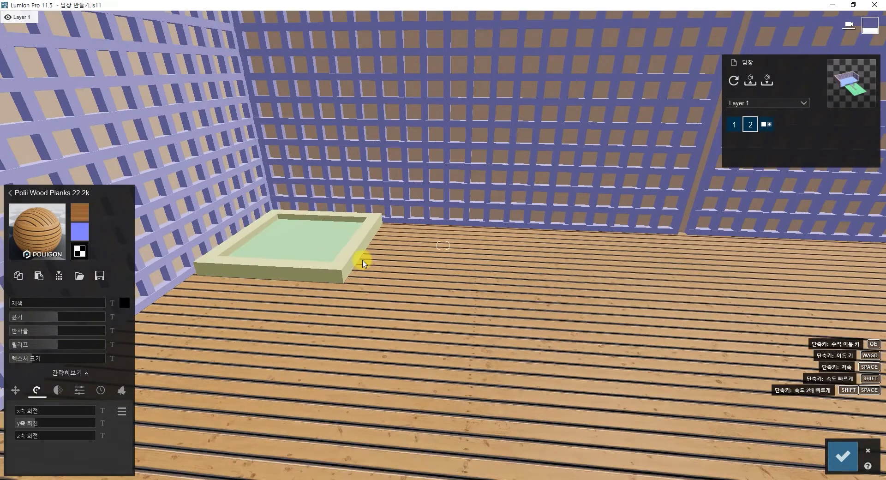
{"action": "scroll", "coordinate": [480, 233], "scroll_direction": "down", "scroll_amount": 6}
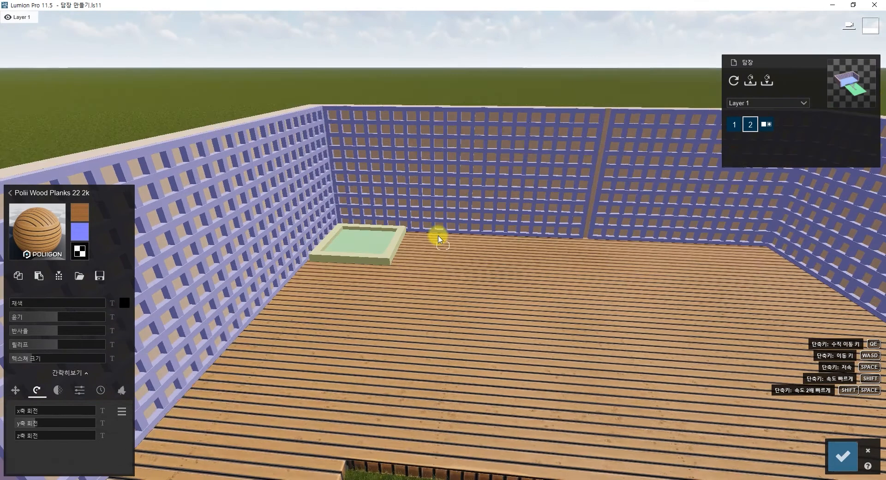
{"action": "left_click", "coordinate": [438, 239]}
{"action": "scroll", "coordinate": [379, 257], "scroll_direction": "up", "scroll_amount": 4}
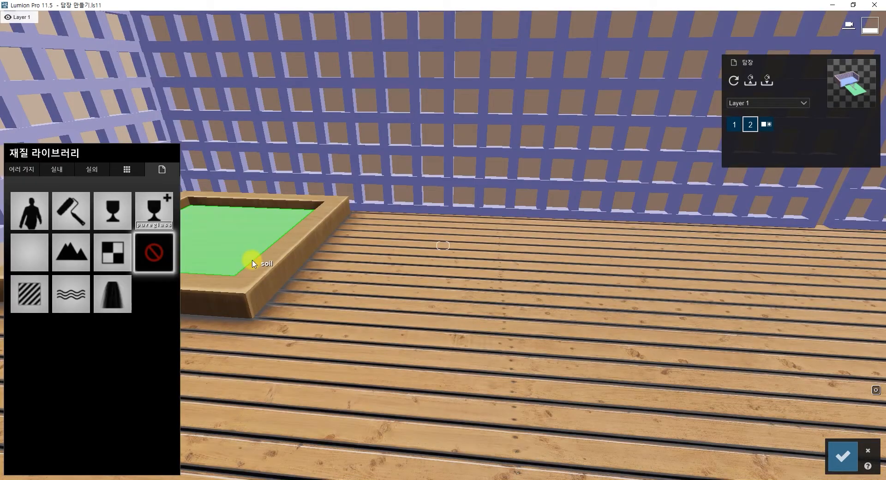
Check the garden photo and try several outdoor stone materials on the planter's soil surface.
{"action": "right_click_drag", "start_coordinate": [253, 264], "coordinate": [478, 413]}
{"action": "key", "text": "alt+Tab"}
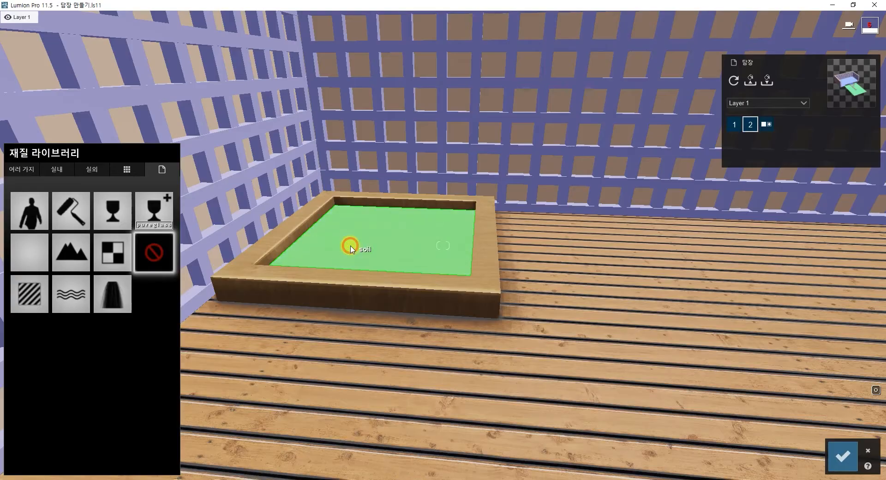
{"action": "left_click", "coordinate": [56, 170]}
{"action": "left_click", "coordinate": [88, 169]}
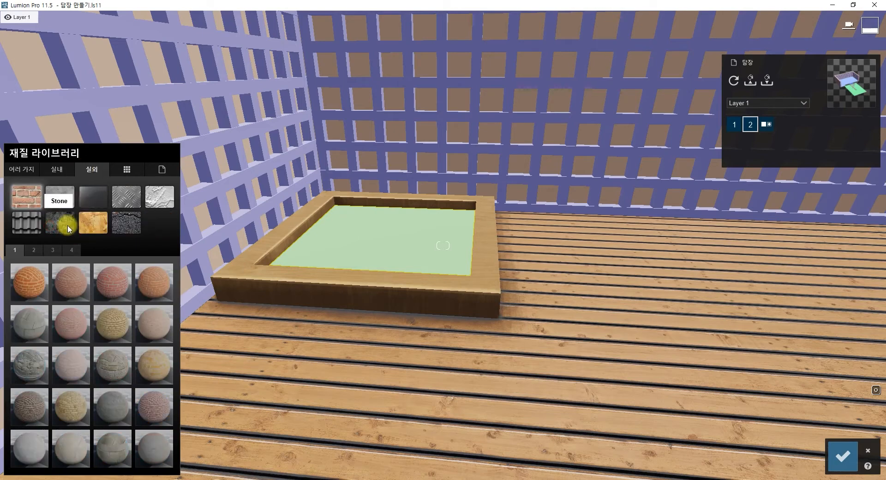
{"action": "left_click", "coordinate": [62, 224]}
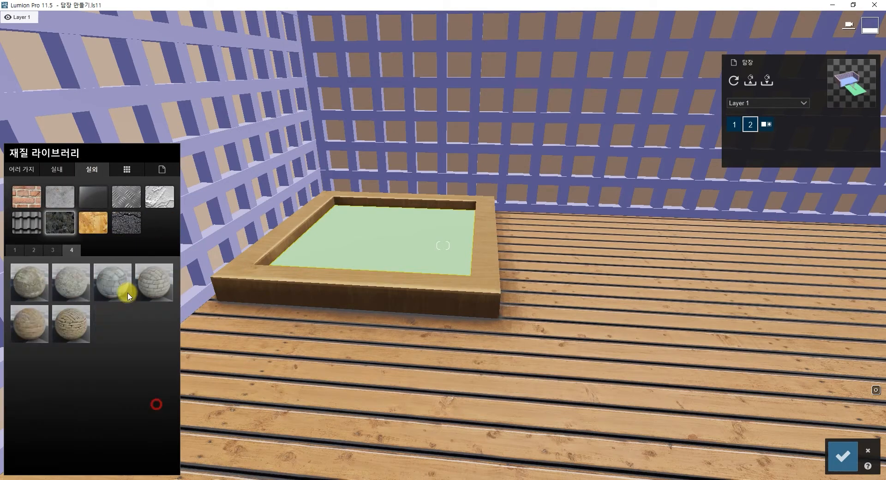
{"action": "left_click", "coordinate": [61, 250]}
{"action": "left_click", "coordinate": [115, 326]}
{"action": "left_click", "coordinate": [147, 320]}
{"action": "left_click", "coordinate": [38, 400]}
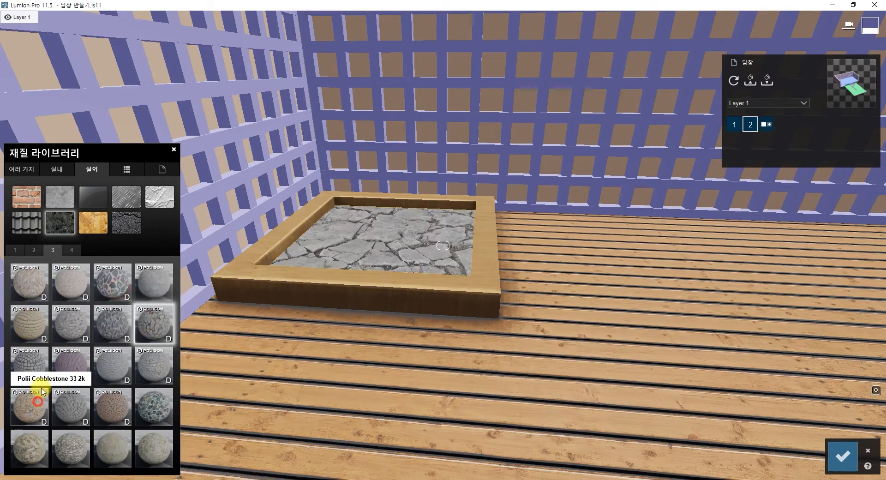
{"action": "left_click", "coordinate": [34, 249]}
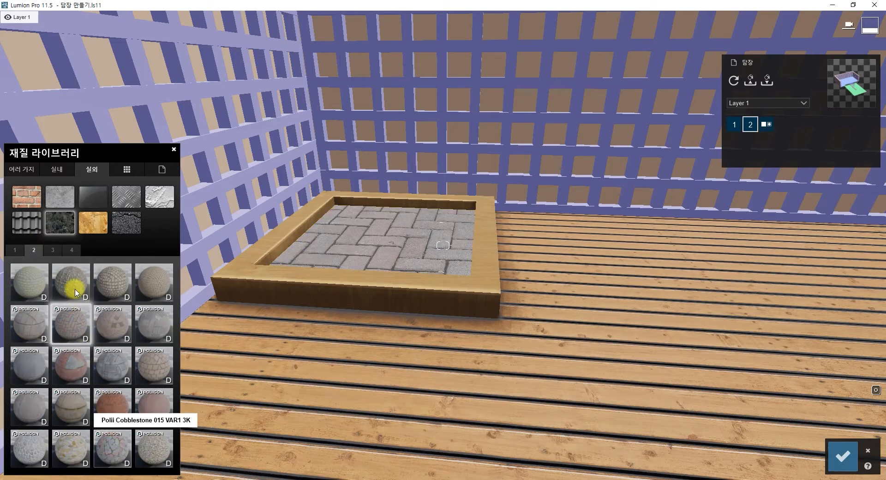
Try outdoor brick materials on the planter's soil surface, ending with Polii Bricks NewSavannaGrey 002 2K.
{"action": "left_click", "coordinate": [59, 197]}
{"action": "left_click", "coordinate": [32, 198]}
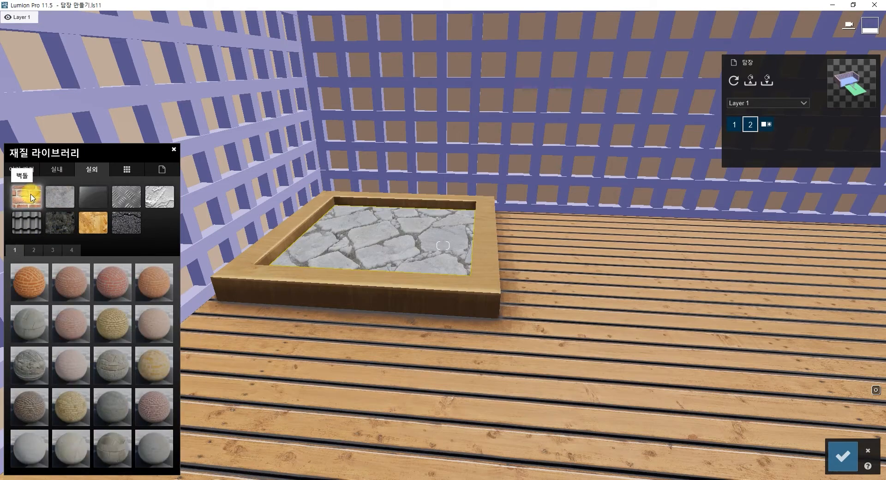
{"action": "left_click", "coordinate": [65, 250]}
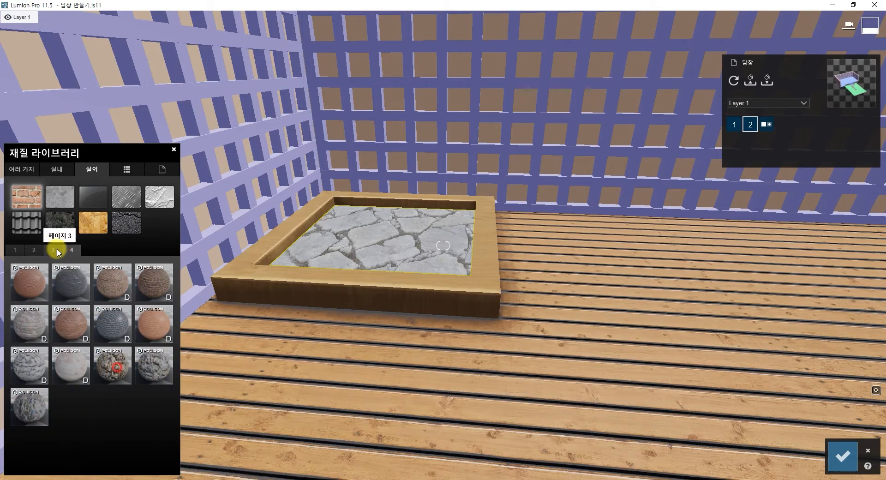
{"action": "left_click", "coordinate": [113, 364]}
{"action": "left_click", "coordinate": [158, 322]}
{"action": "left_click", "coordinate": [113, 323]}
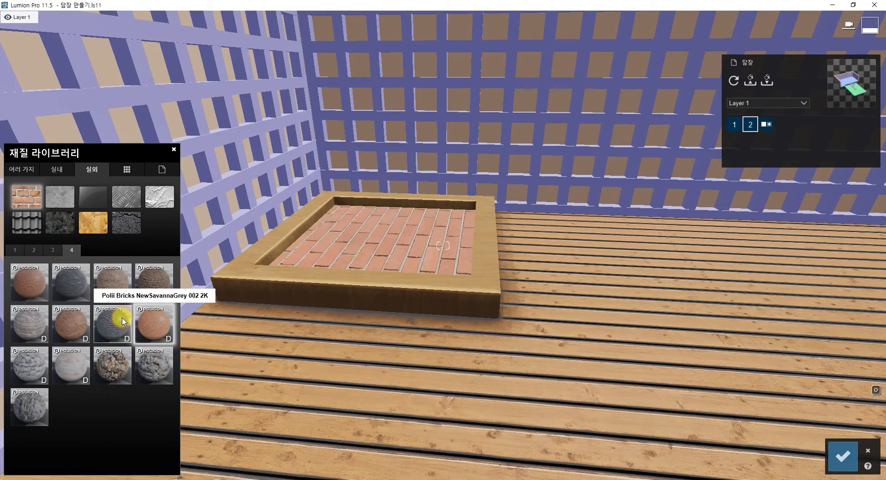
Try several indoor marble materials on the planter's soil surface.
{"action": "left_click", "coordinate": [57, 169]}
{"action": "left_click", "coordinate": [54, 251]}
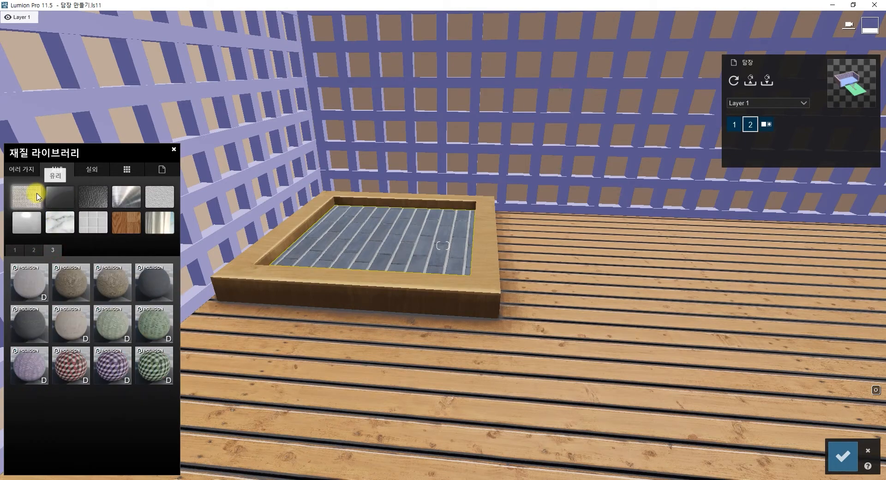
{"action": "left_click", "coordinate": [58, 224]}
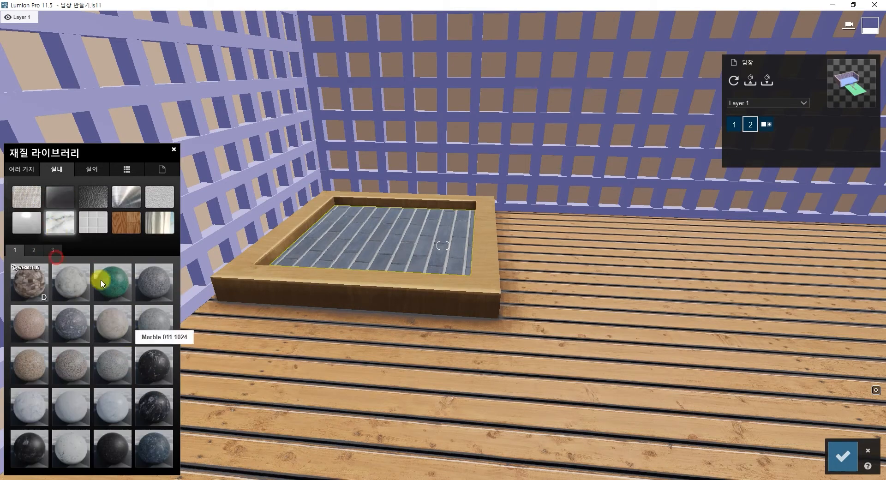
{"action": "left_click", "coordinate": [53, 250]}
{"action": "left_click", "coordinate": [72, 280]}
{"action": "left_click", "coordinate": [34, 251]}
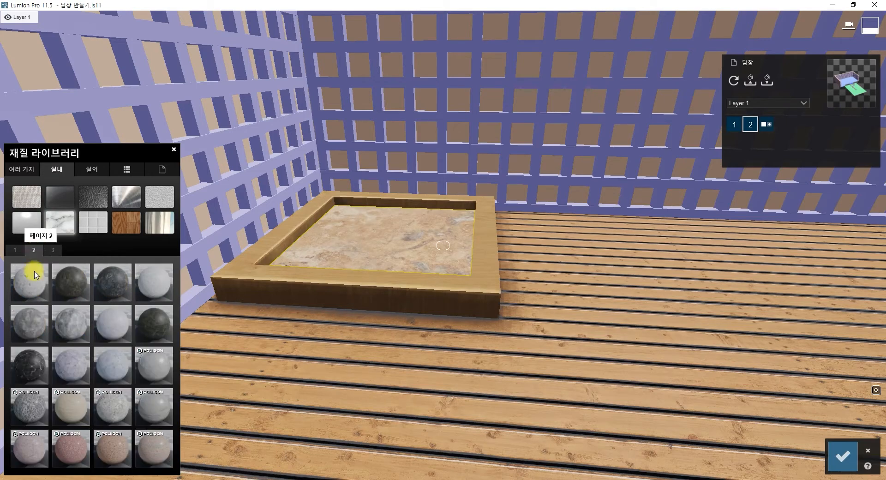
{"action": "left_click", "coordinate": [74, 373]}
{"action": "left_click", "coordinate": [38, 412]}
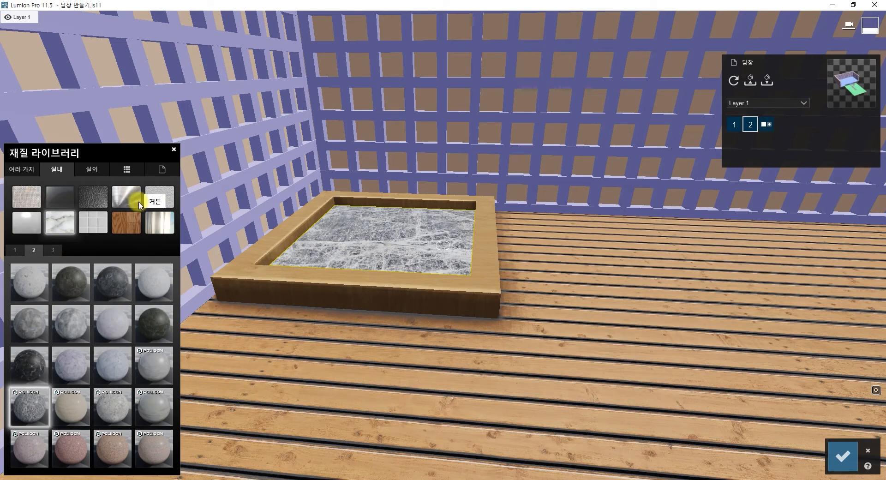
Try a speckled outdoor stone material on the planter's soil surface.
{"action": "left_click", "coordinate": [92, 169]}
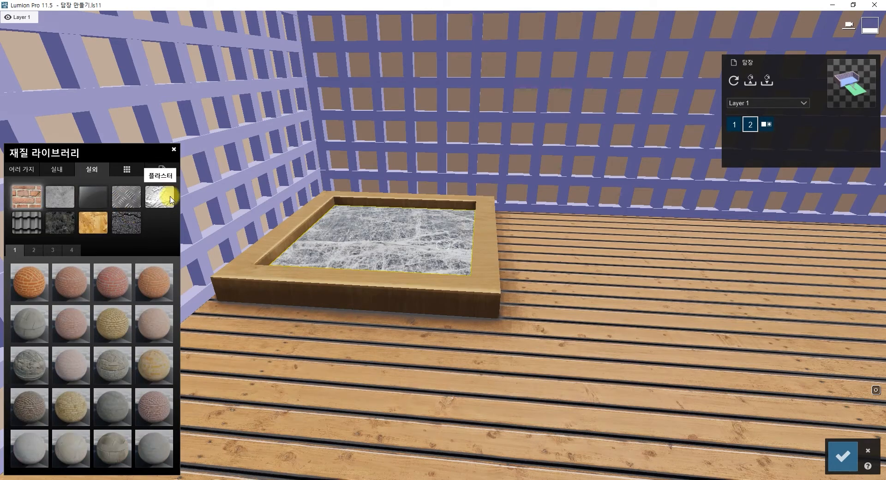
{"action": "left_click", "coordinate": [60, 223]}
{"action": "left_click", "coordinate": [113, 408]}
{"action": "left_click", "coordinate": [112, 438]}
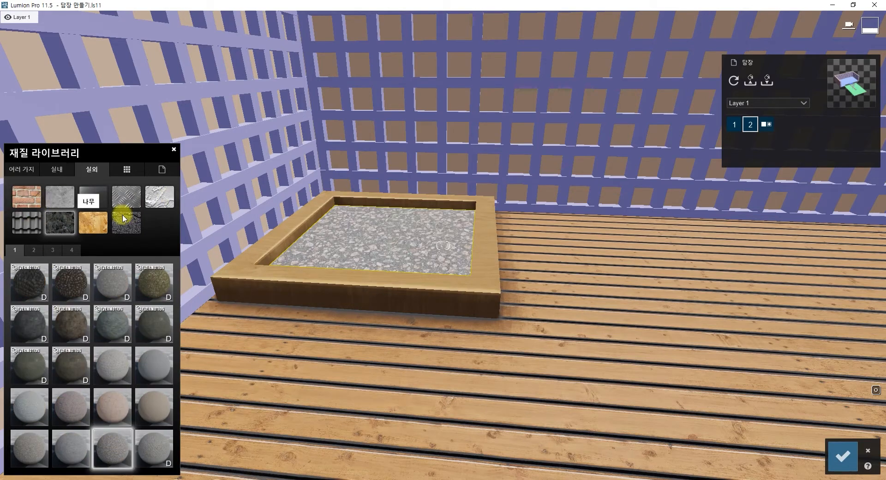
Give the planter's soil surface the Pebbles 001 2048 material, raise its relief to the maximum and save the changes.
{"action": "left_click", "coordinate": [24, 169]}
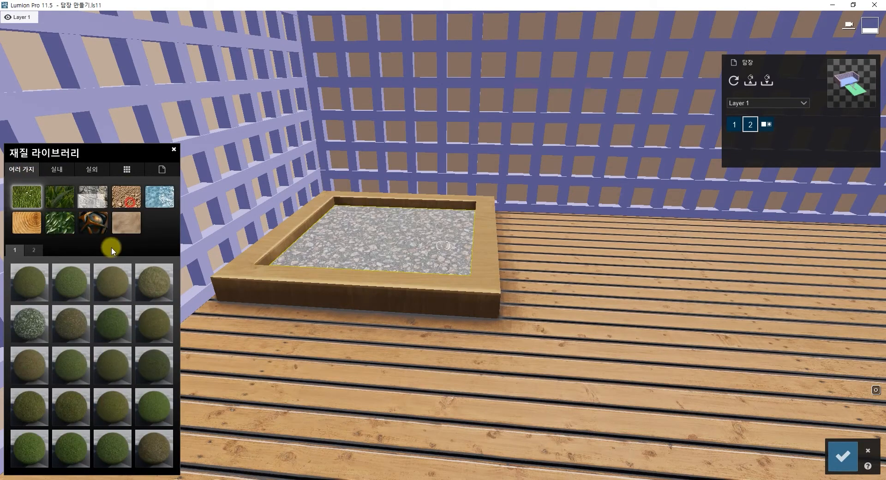
{"action": "left_click", "coordinate": [100, 197]}
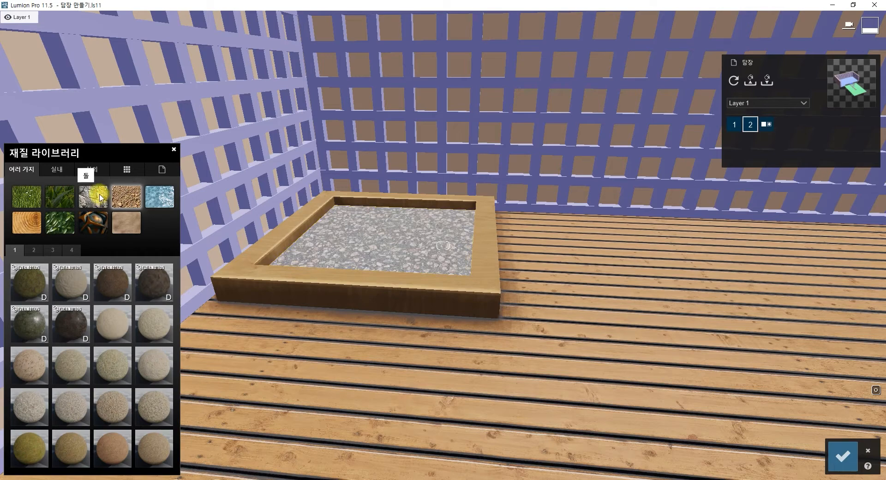
{"action": "left_click", "coordinate": [100, 197]}
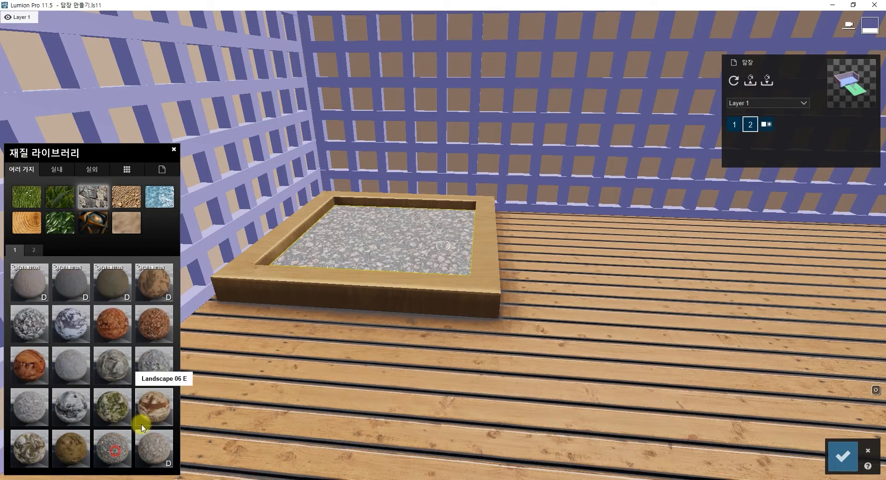
{"action": "left_click", "coordinate": [154, 450]}
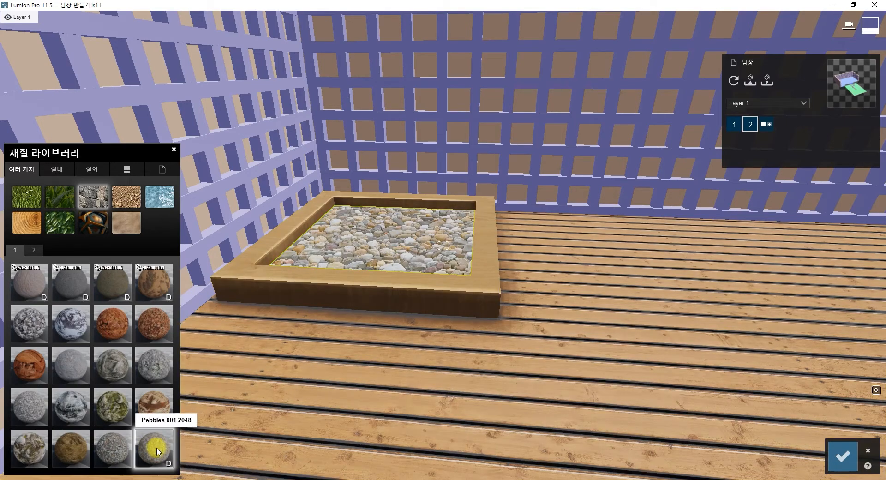
{"action": "left_click", "coordinate": [154, 446]}
{"action": "left_click_drag", "start_coordinate": [45, 334], "coordinate": [190, 310]}
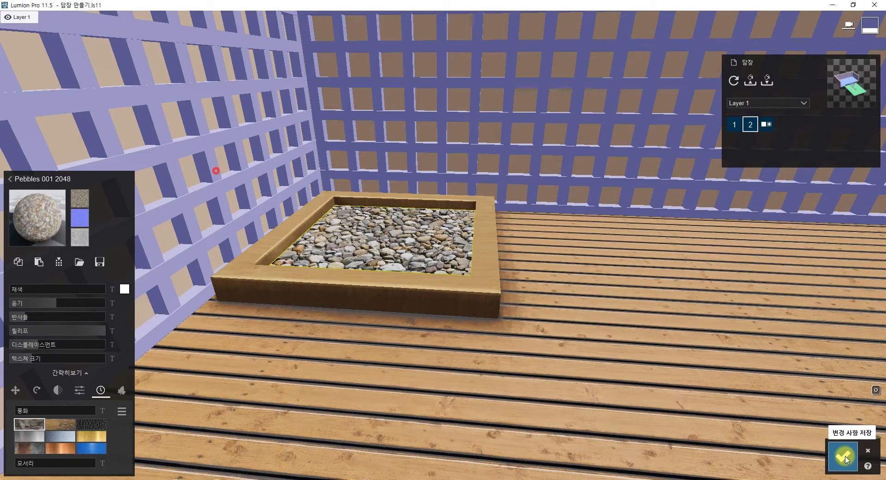
{"action": "left_click", "coordinate": [843, 456]}
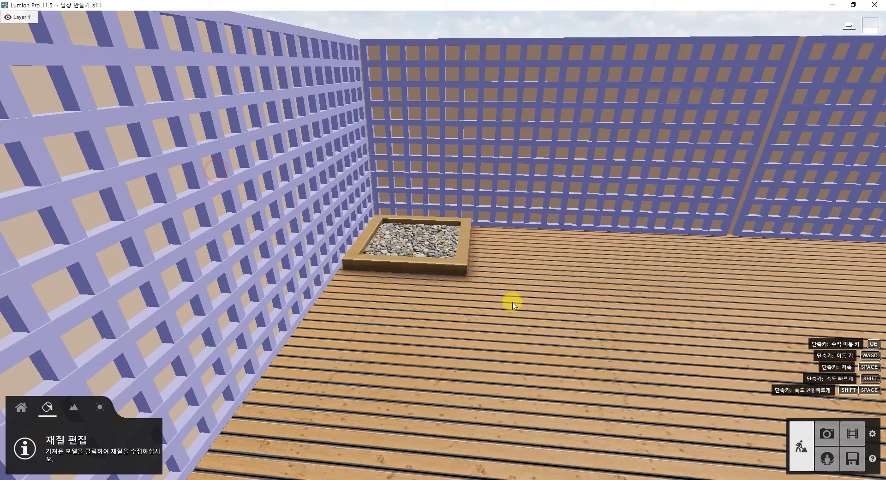
Compare the fence with the garden photo and inspect the trellis, top and outer faces of the wall.
{"action": "left_click", "coordinate": [514, 305]}
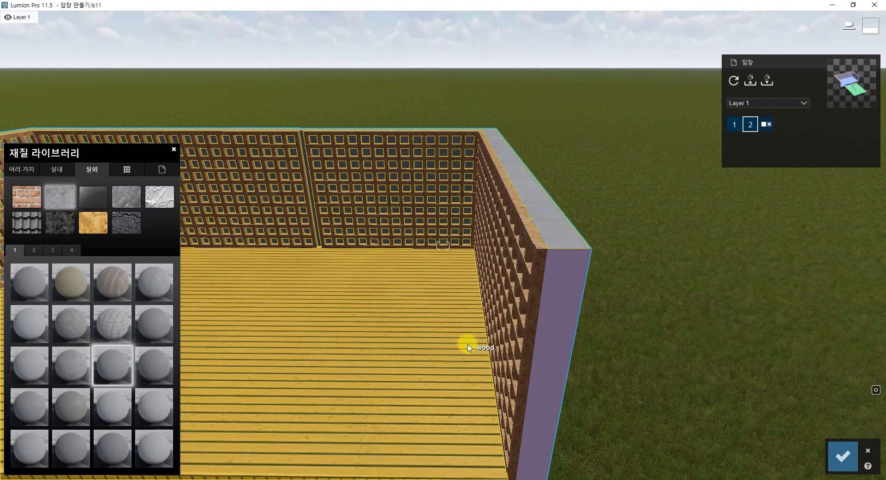
{"action": "middle_click_drag", "start_coordinate": [468, 347], "coordinate": [548, 328]}
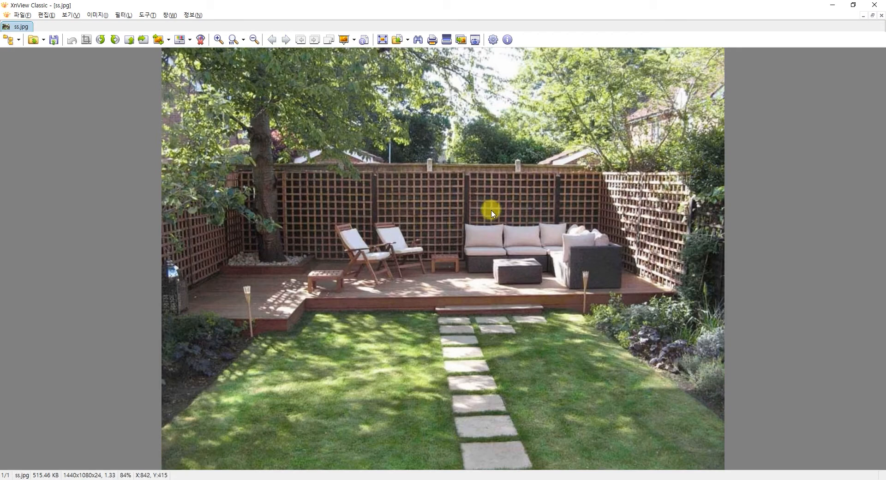
{"action": "left_click", "coordinate": [415, 479]}
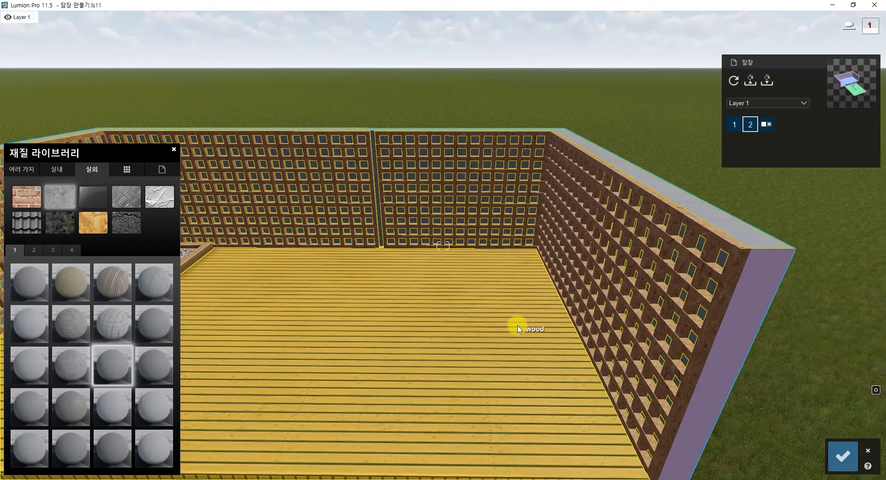
{"action": "key", "text": "d"}
{"action": "key", "text": "w"}
{"action": "key", "text": "a"}
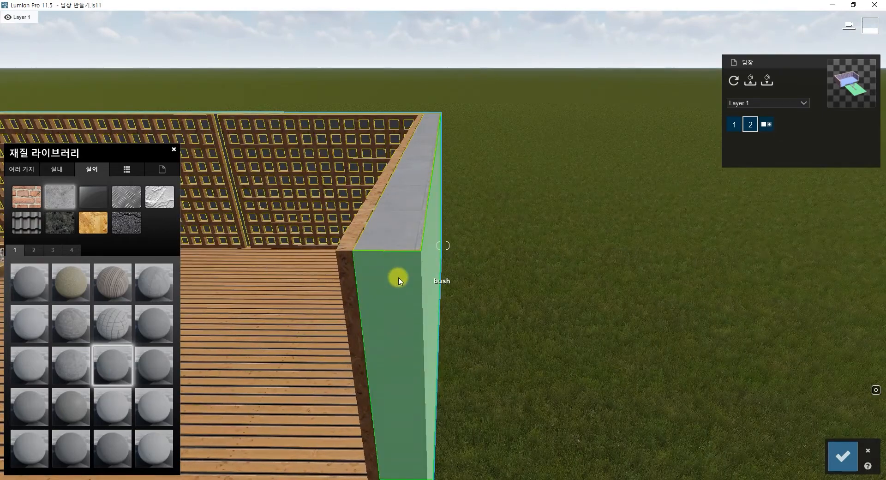
{"action": "key", "text": "a"}
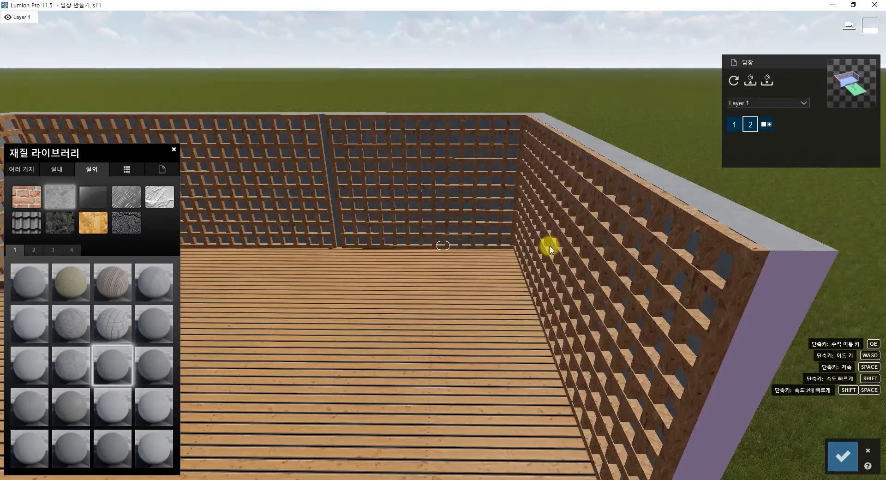
{"action": "key", "text": "d"}
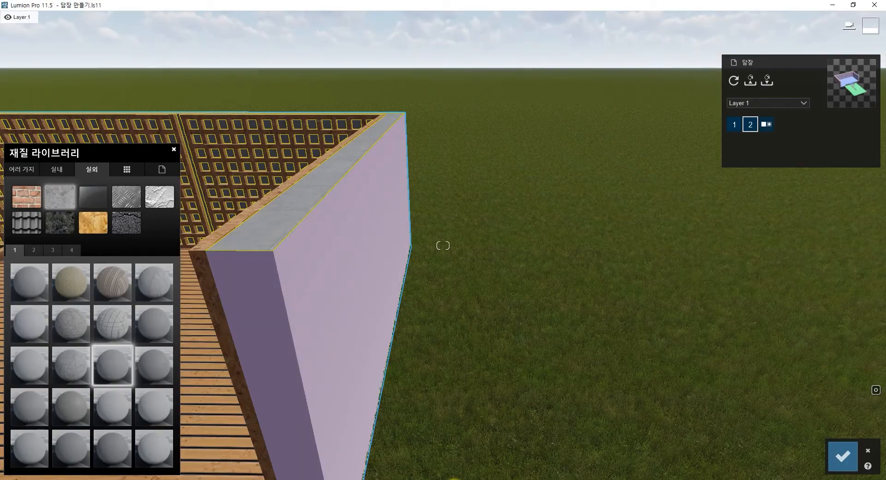
Switch to SketchUp, open the wall group behind the trellis and check its top, outer and end faces.
{"action": "key", "text": "alt+Tab"}
{"action": "key", "text": "a"}
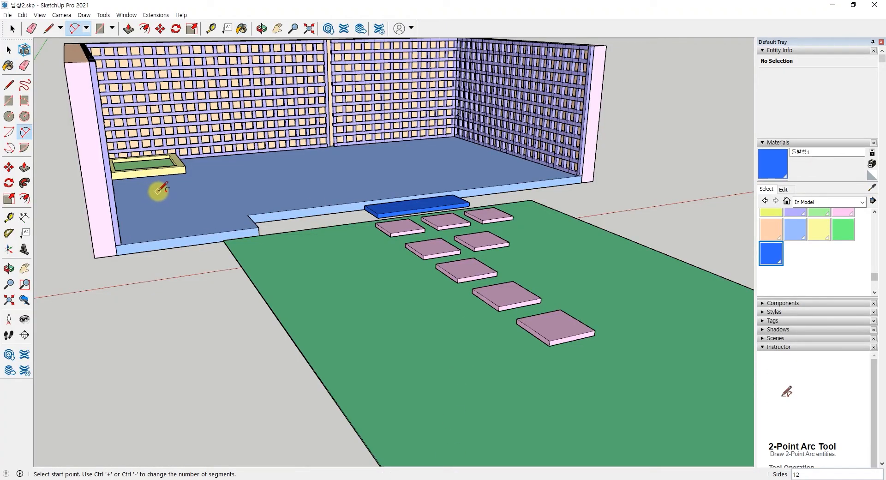
{"action": "middle_click_drag", "start_coordinate": [159, 206], "coordinate": [370, 386]}
{"action": "scroll", "coordinate": [346, 296], "scroll_direction": "up", "scroll_amount": 4}
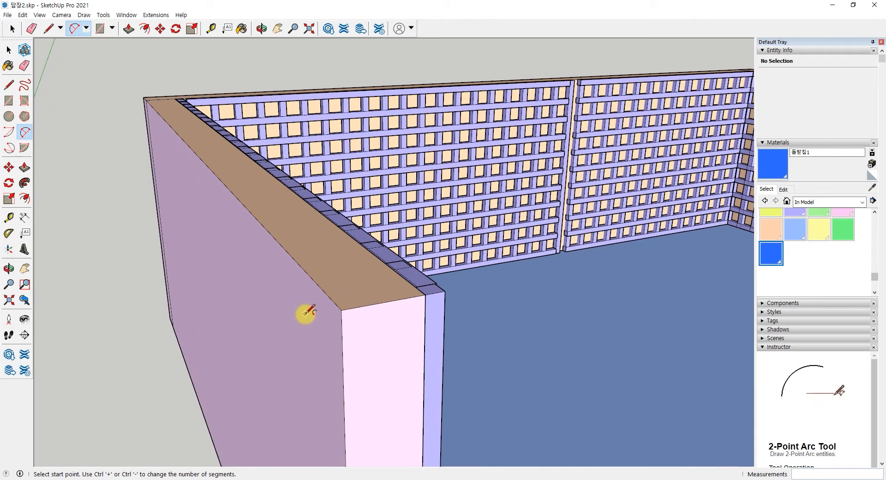
{"action": "key", "text": "space"}
{"action": "double_click", "coordinate": [353, 280]}
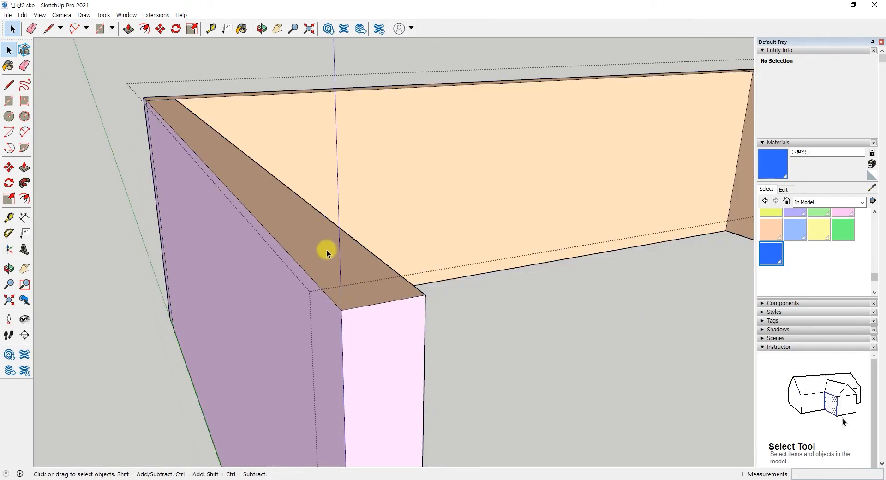
{"action": "left_click", "coordinate": [291, 306]}
{"action": "left_click", "coordinate": [323, 253]}
{"action": "left_click", "coordinate": [305, 318]}
{"action": "left_click", "coordinate": [419, 334]}
{"action": "left_click", "coordinate": [372, 272]}
{"action": "left_click", "coordinate": [314, 318]}
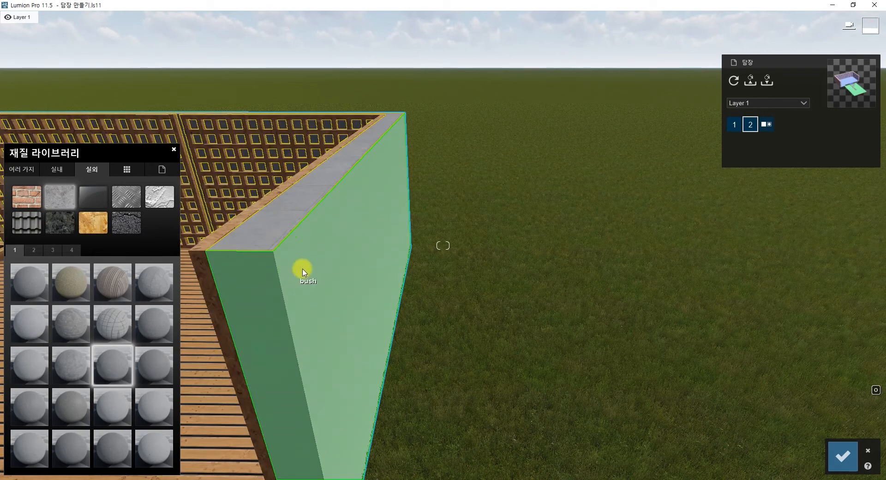
Return to Lumion and give the wall's outer and end faces the outdoor concrete block material Concrete 006 1024.
{"action": "left_click", "coordinate": [254, 283]}
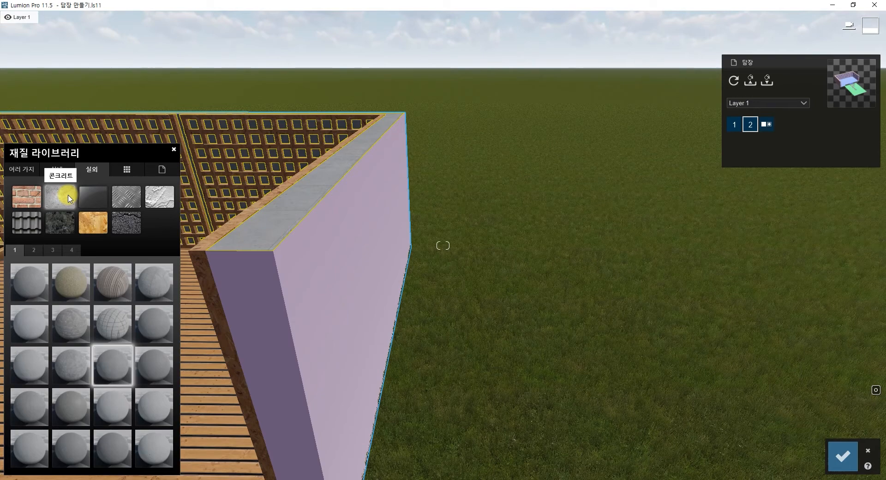
{"action": "left_click", "coordinate": [60, 226]}
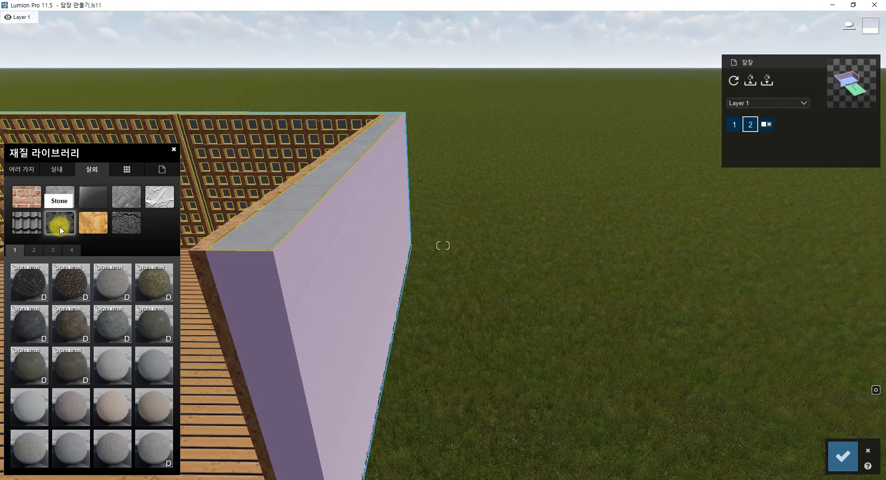
{"action": "left_click", "coordinate": [61, 199]}
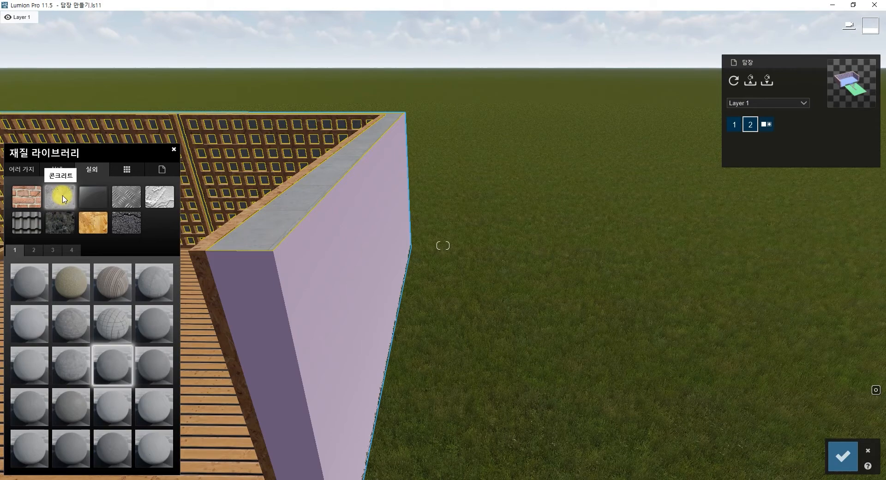
{"action": "left_click", "coordinate": [361, 311]}
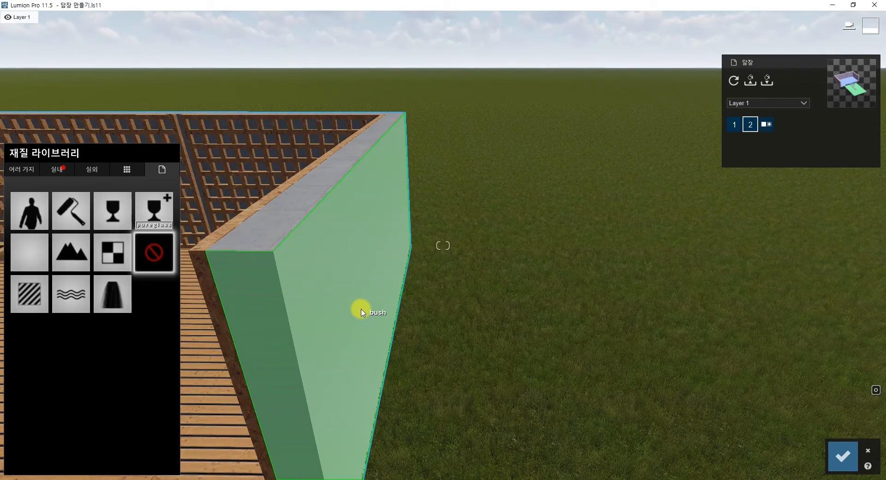
{"action": "left_click", "coordinate": [63, 168]}
{"action": "left_click", "coordinate": [87, 174]}
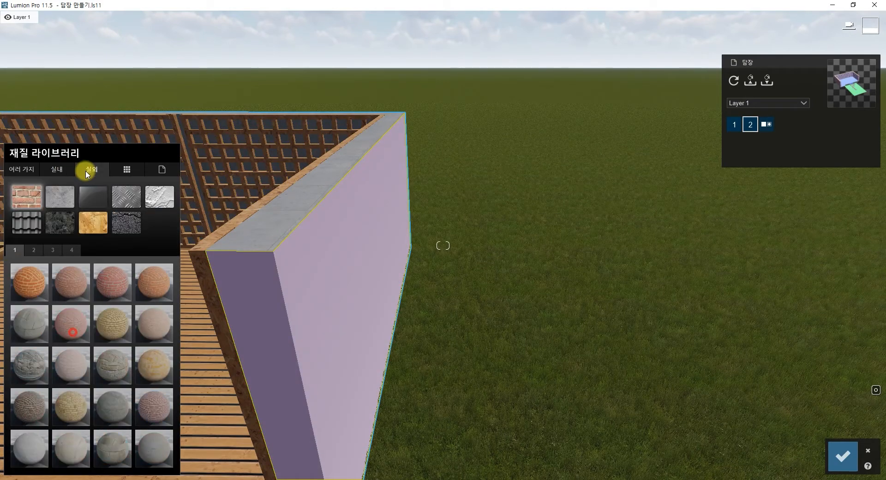
{"action": "left_click", "coordinate": [60, 196]}
{"action": "left_click", "coordinate": [72, 331]}
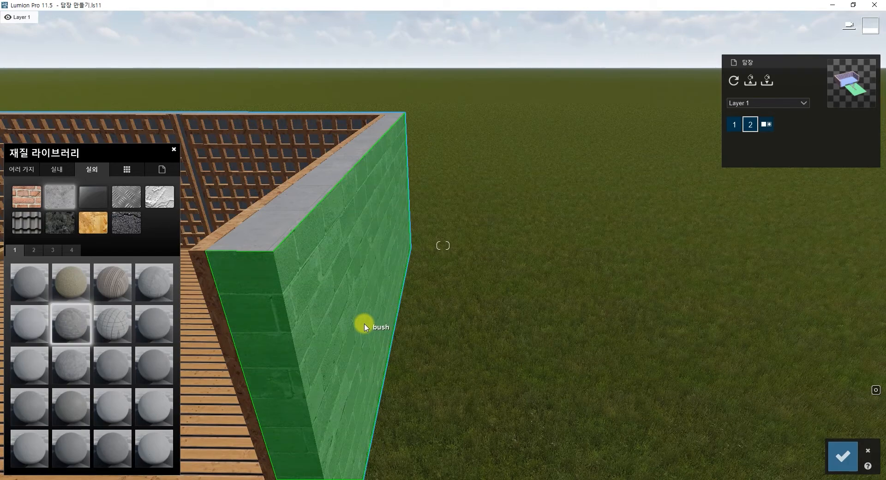
Add weathering and rounded edges to the wall's Concrete 006 1024 block material.
{"action": "left_click", "coordinate": [73, 323]}
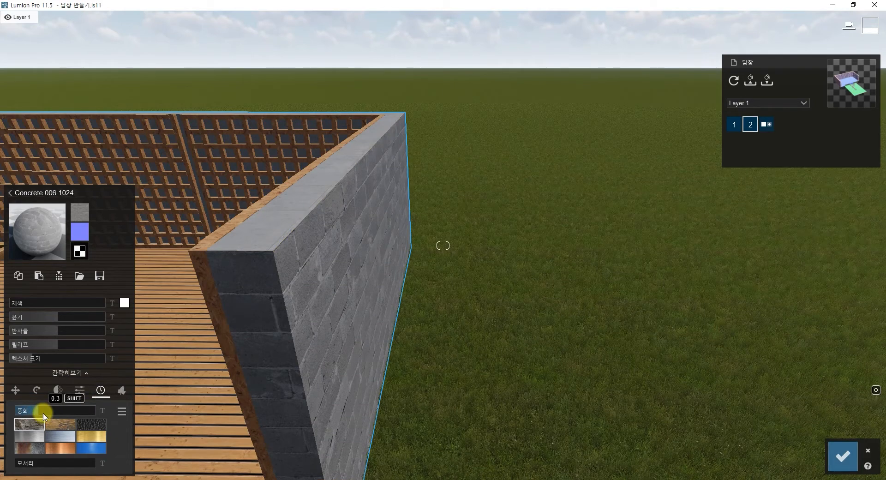
{"action": "left_click_drag", "start_coordinate": [28, 463], "coordinate": [66, 463]}
{"action": "scroll", "coordinate": [286, 262], "scroll_direction": "up", "scroll_amount": 3}
{"action": "scroll", "coordinate": [266, 276], "scroll_direction": "down", "scroll_amount": 1}
{"action": "mouse_move", "coordinate": [234, 283]}
{"action": "right_mouse_down"}
{"action": "mouse_move", "coordinate": [270, 296]}
{"action": "mouse_move", "coordinate": [231, 289]}
{"action": "right_mouse_up"}
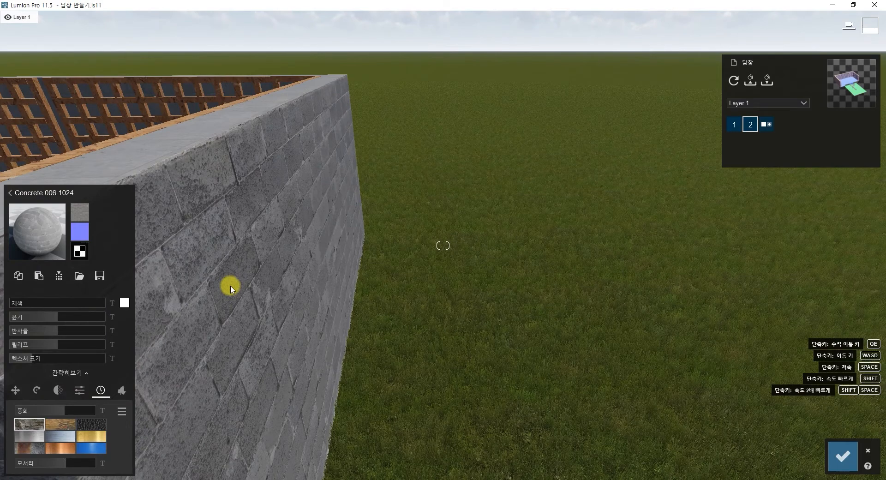
{"action": "key", "text": "a"}
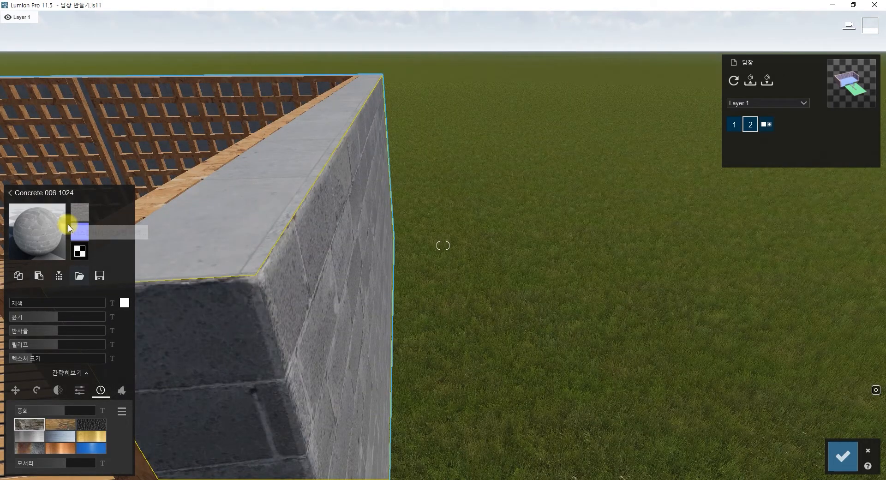
Add slight weathering and edge rounding to the Concrete 013 1024 material on top of the wall.
{"action": "left_click", "coordinate": [251, 213]}
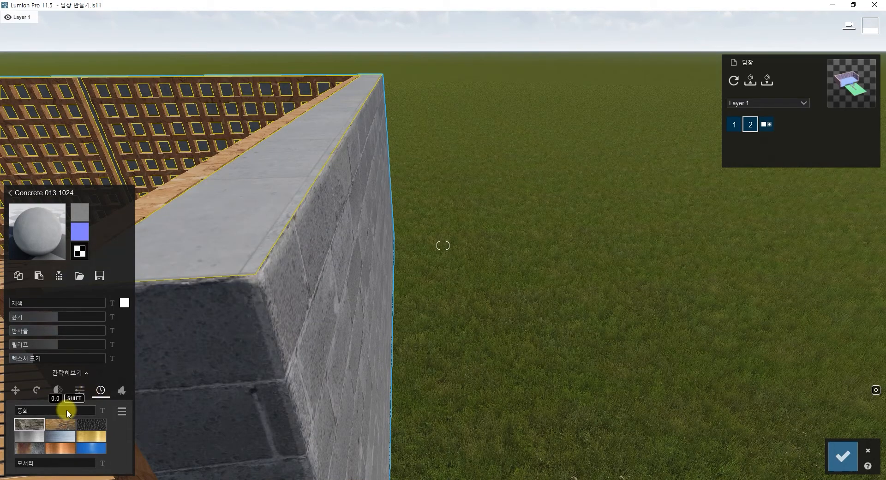
{"action": "left_click_drag", "start_coordinate": [66, 409], "coordinate": [42, 409]}
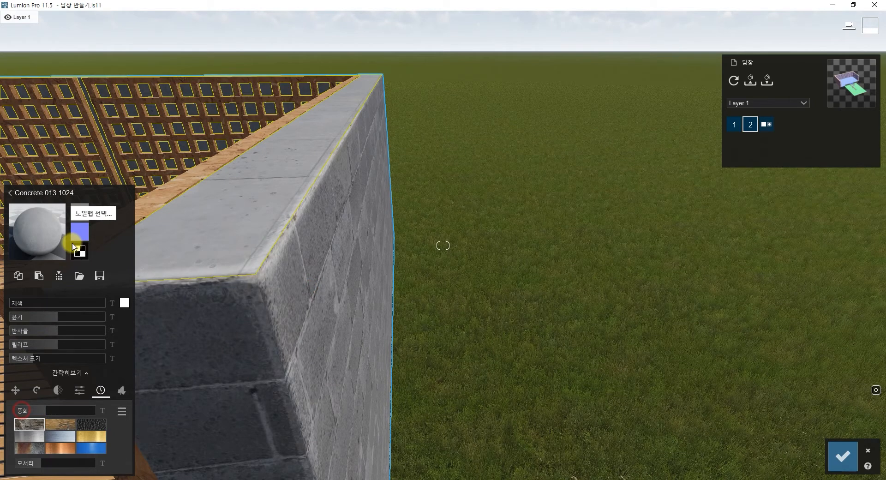
Add ivy leaves to the wall's Concrete 006 1024 block material with a spread of 0.1 and check the coverage around the wall end.
{"action": "left_click", "coordinate": [312, 291]}
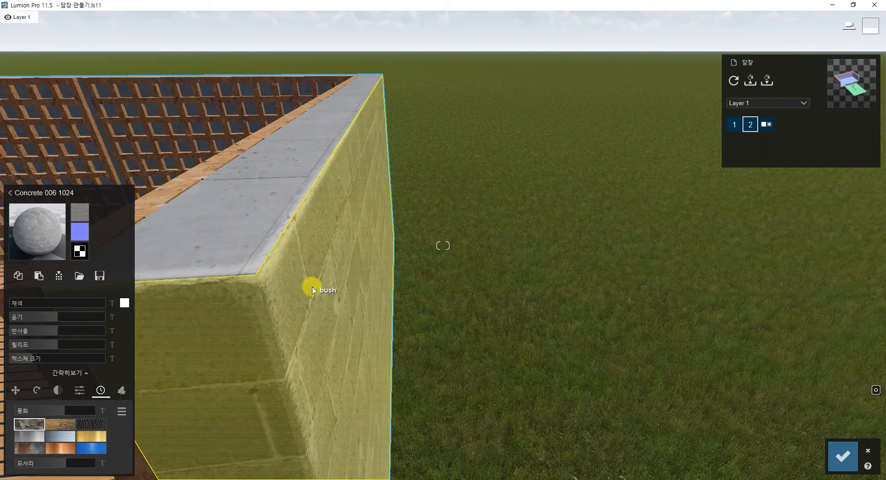
{"action": "left_click", "coordinate": [122, 390]}
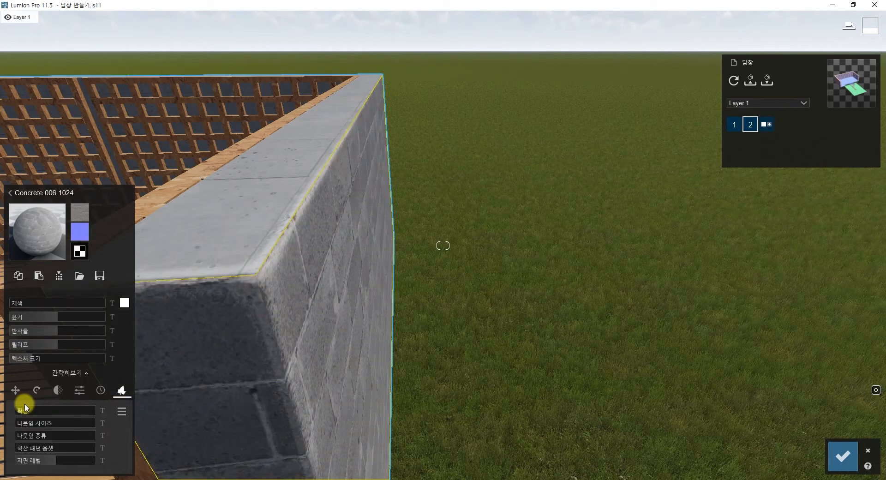
{"action": "left_click", "coordinate": [25, 409]}
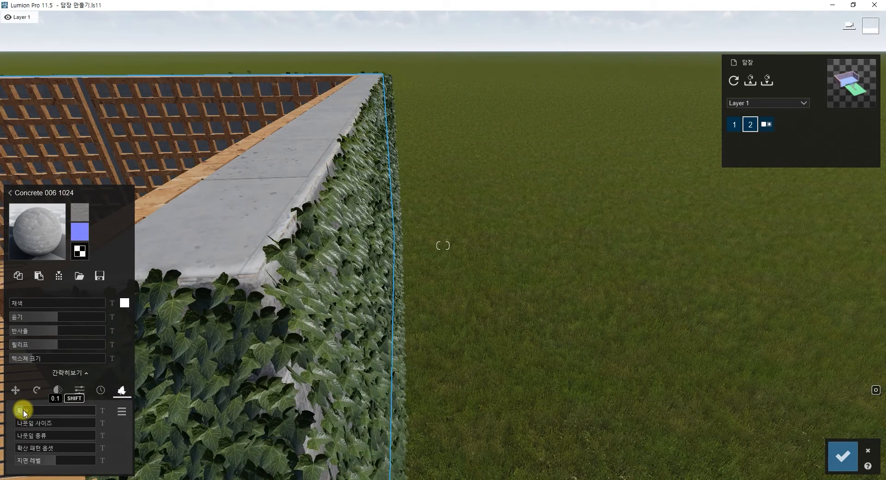
{"action": "key", "text": "s"}
{"action": "key", "text": "a"}
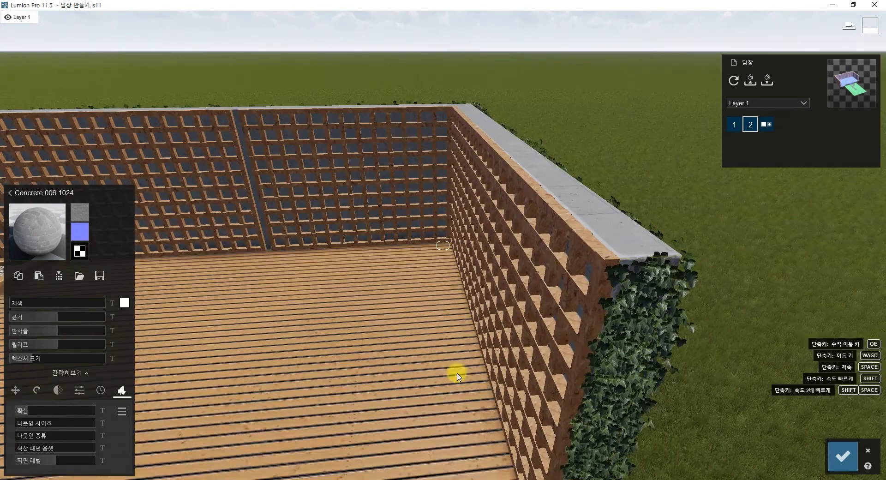
{"action": "key", "text": "d"}
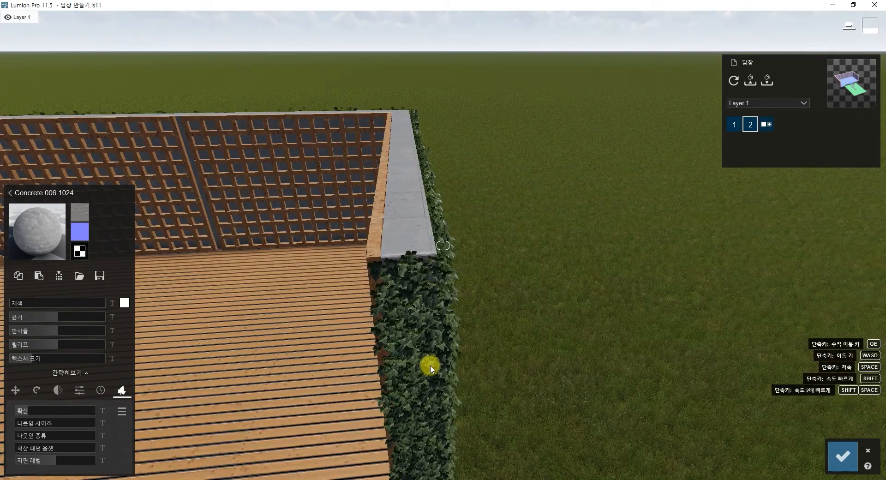
{"action": "right_click_drag", "start_coordinate": [430, 369], "coordinate": [378, 342]}
{"action": "key", "text": "d"}
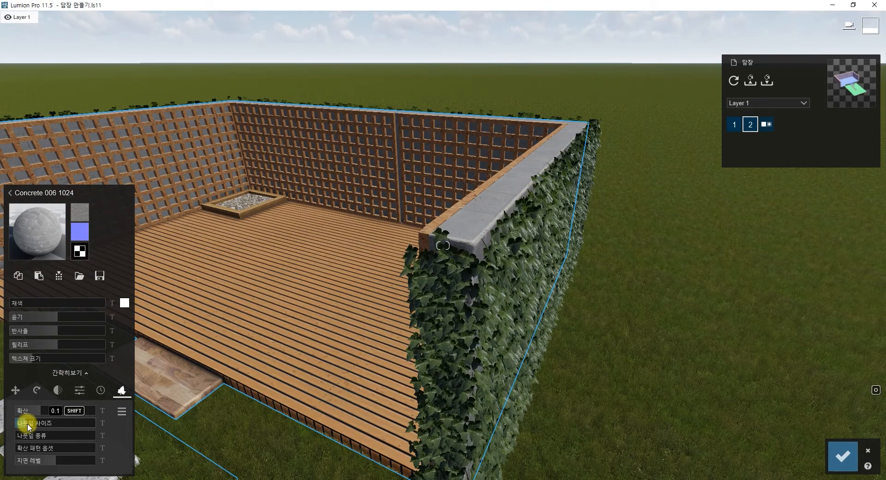
Enlarge the block wall's ivy leaves slightly, setting the leaf type to 0.2 and the spread pattern offset to 0.2.
{"action": "left_click", "coordinate": [28, 424]}
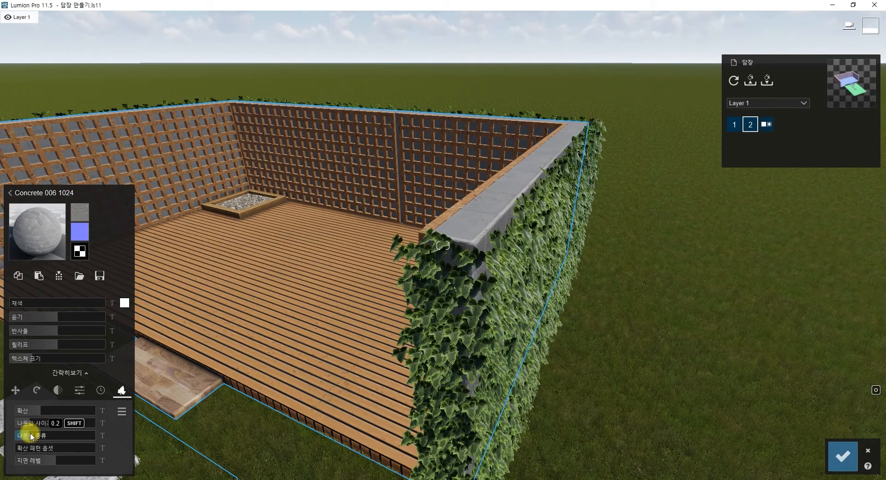
{"action": "left_click_drag", "start_coordinate": [31, 436], "coordinate": [102, 456]}
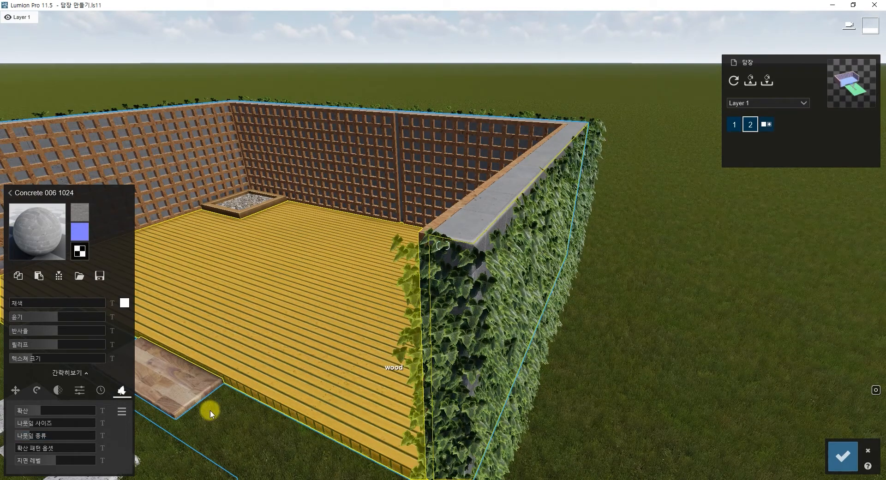
{"action": "left_click", "coordinate": [33, 448]}
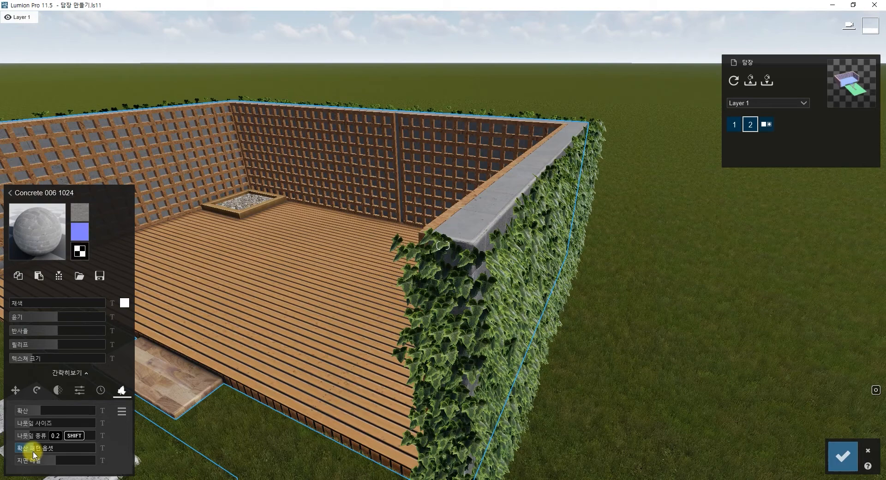
{"action": "left_click_drag", "start_coordinate": [33, 453], "coordinate": [40, 452]}
{"action": "left_click_drag", "start_coordinate": [36, 453], "coordinate": [44, 454]}
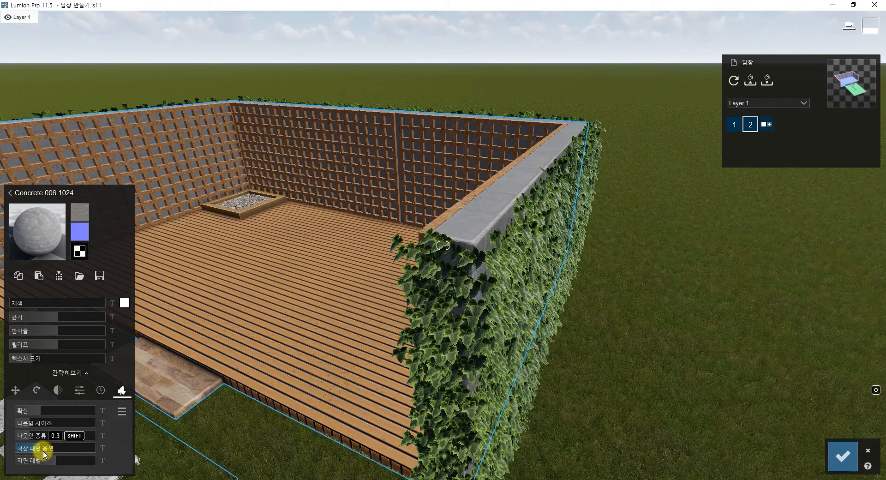
{"action": "left_click_drag", "start_coordinate": [45, 455], "coordinate": [31, 446]}
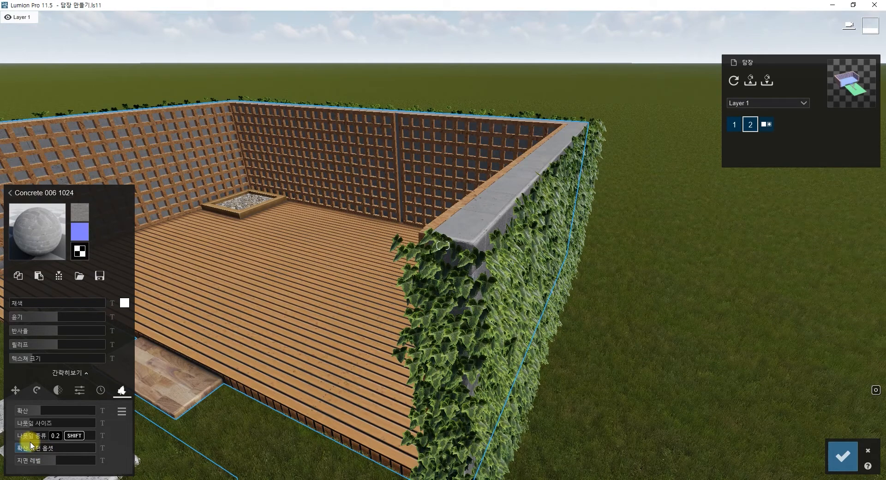
Reduce the ivy's spread and try spread pattern offsets between 0.0 and 1.0, settling on 0.2.
{"action": "left_click", "coordinate": [29, 411]}
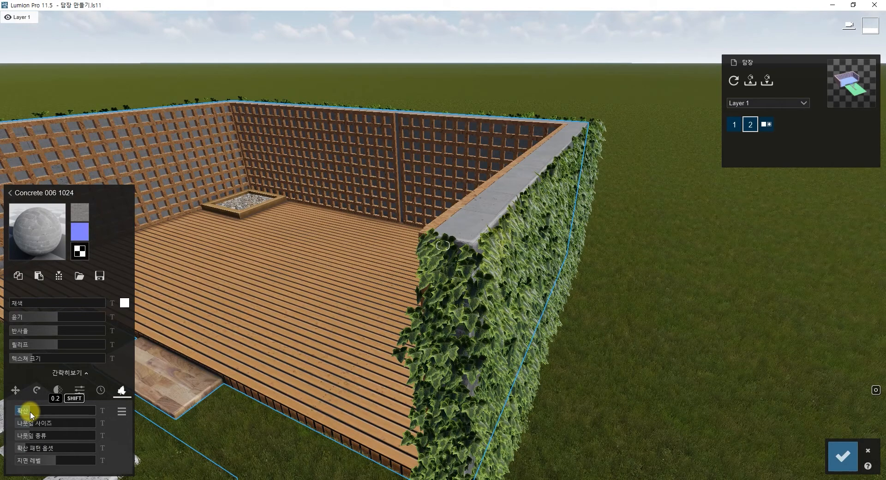
{"action": "left_click_drag", "start_coordinate": [83, 448], "coordinate": [99, 458]}
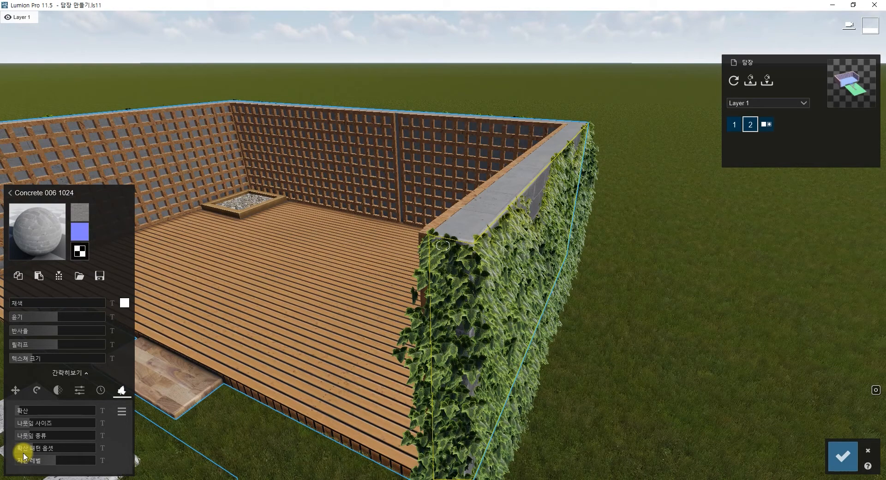
{"action": "left_click_drag", "start_coordinate": [24, 453], "coordinate": [44, 450]}
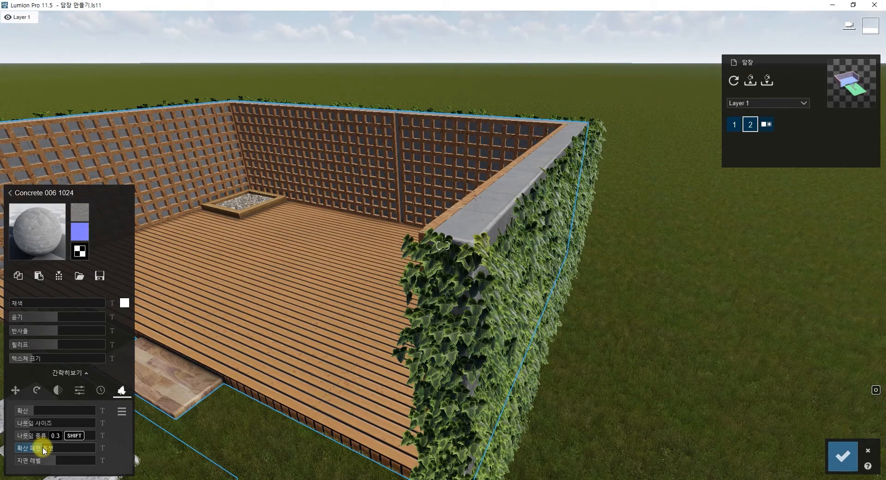
{"action": "left_click_drag", "start_coordinate": [45, 450], "coordinate": [99, 459]}
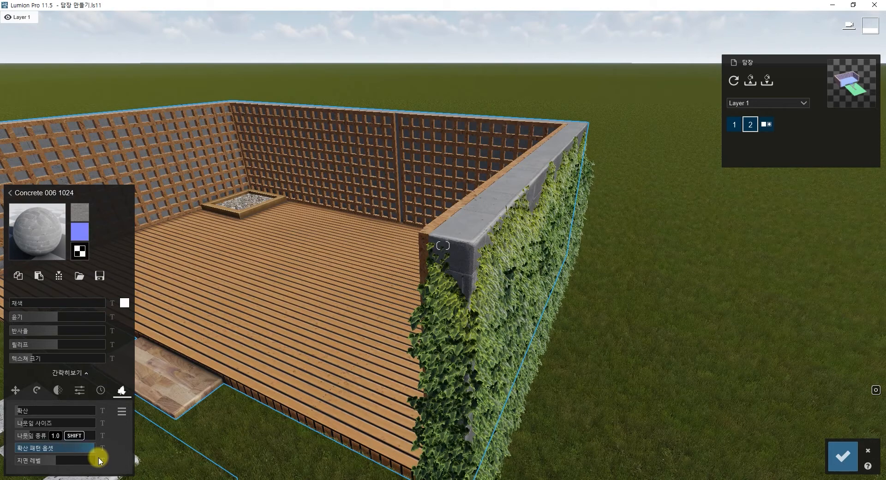
{"action": "left_click_drag", "start_coordinate": [100, 459], "coordinate": [16, 453]}
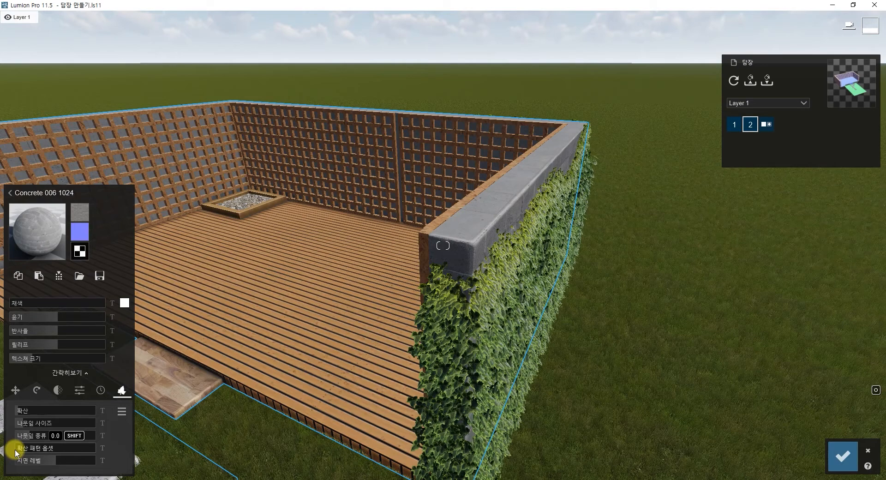
{"action": "left_click_drag", "start_coordinate": [15, 450], "coordinate": [39, 448]}
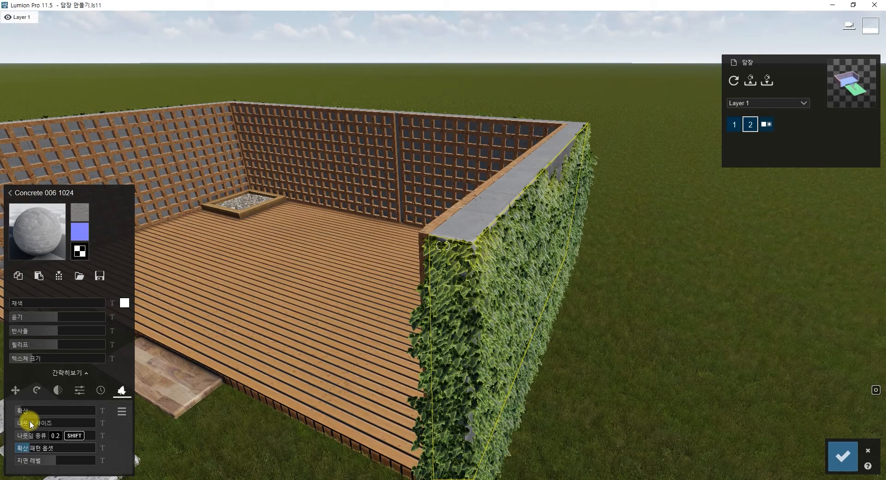
Set the ivy's leaf size to 0.2 and check the foliage at the wall's end.
{"action": "left_click_drag", "start_coordinate": [31, 425], "coordinate": [35, 426]}
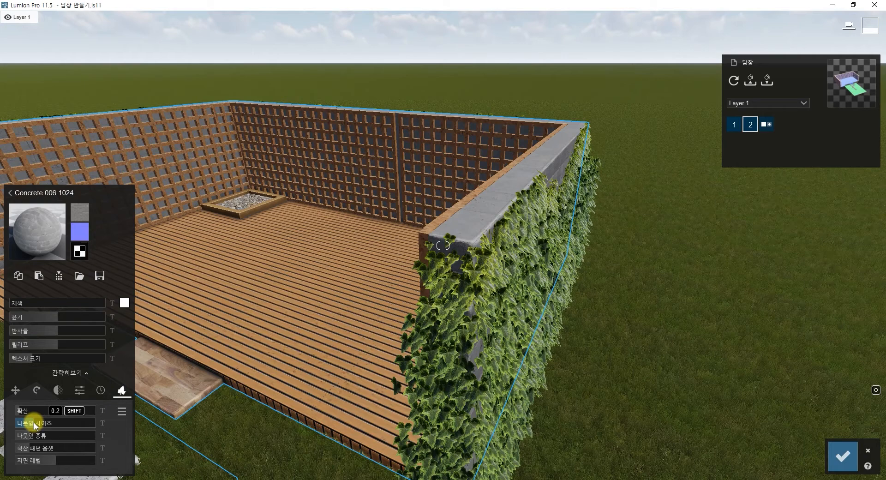
{"action": "key", "text": "a"}
{"action": "key", "text": "s"}
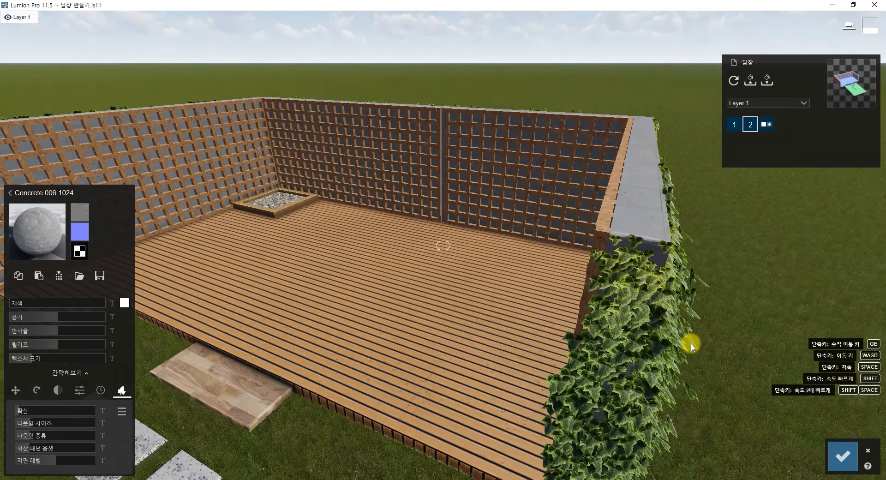